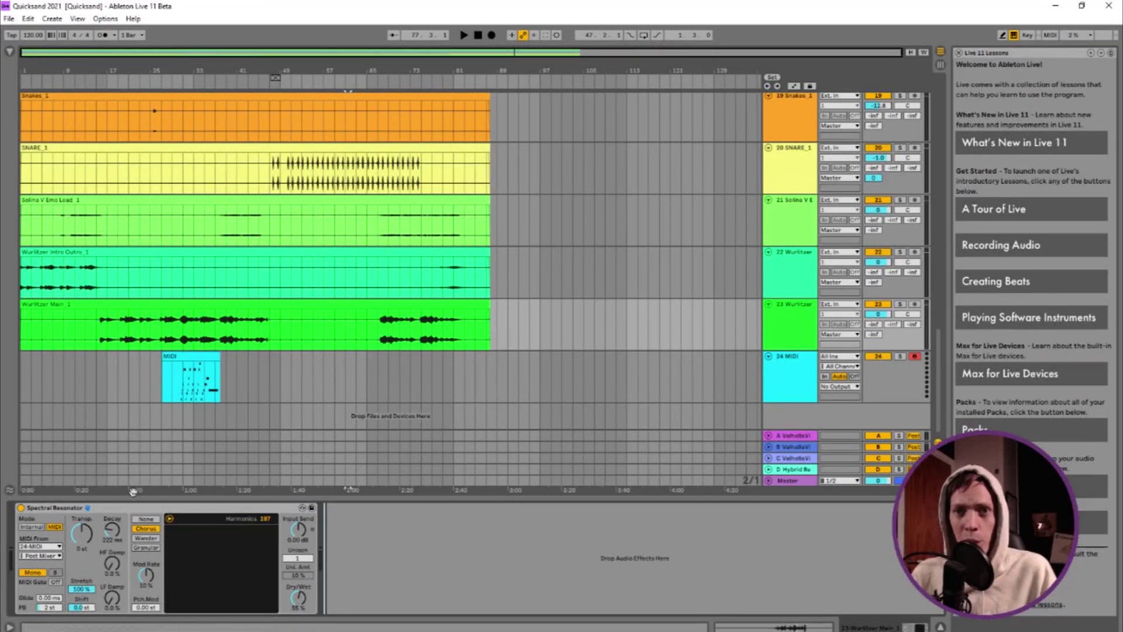
Step: Play the arrangement to hear the Spectral Resonator on the Wurlitzer Main track
{"action": "left_click", "coordinate": [113, 508]}
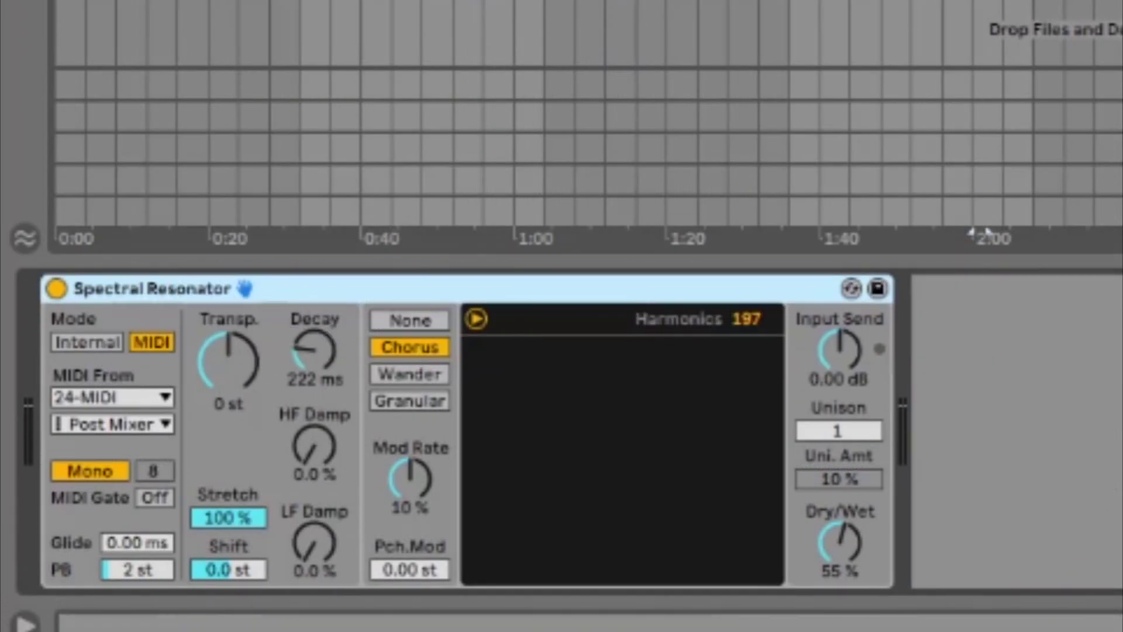
{"action": "key", "text": "space"}
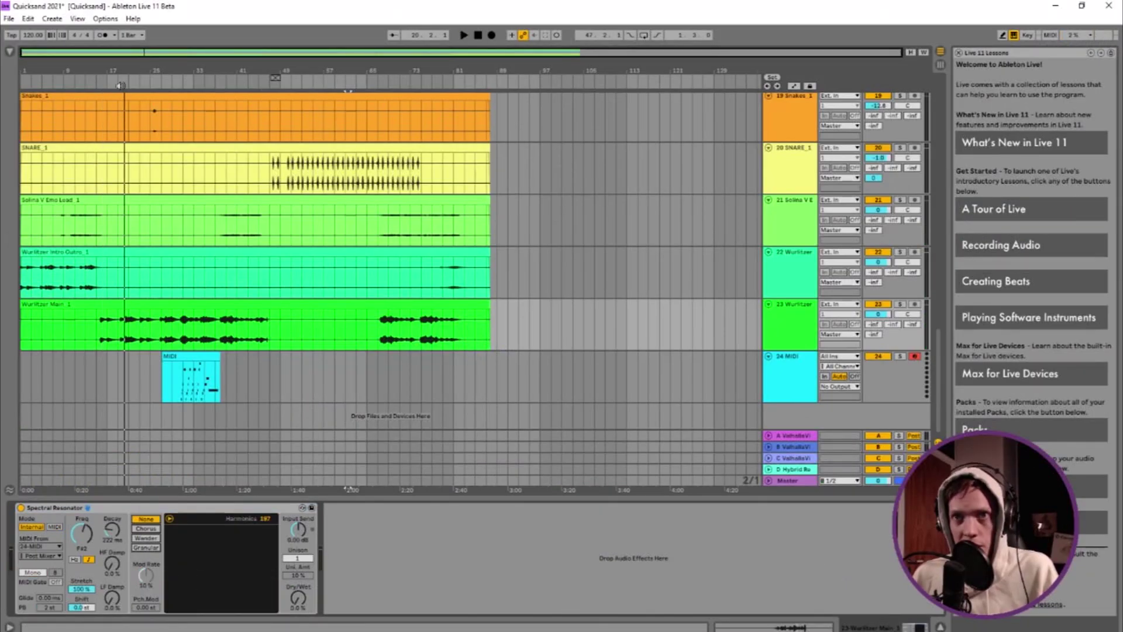
{"action": "key", "text": "space"}
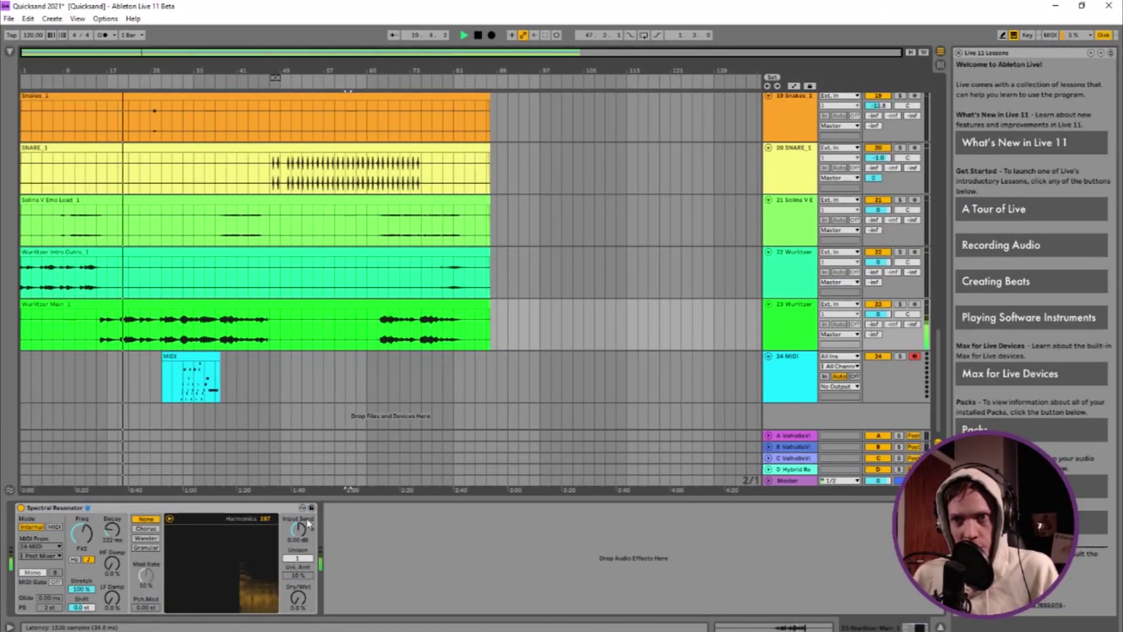
Step: Set Spectral Resonator's Dry/Wet to 100 % in Internal mode and try its frequency control in Hz
{"action": "left_click_drag", "start_coordinate": [298, 598], "coordinate": [298, 509]}
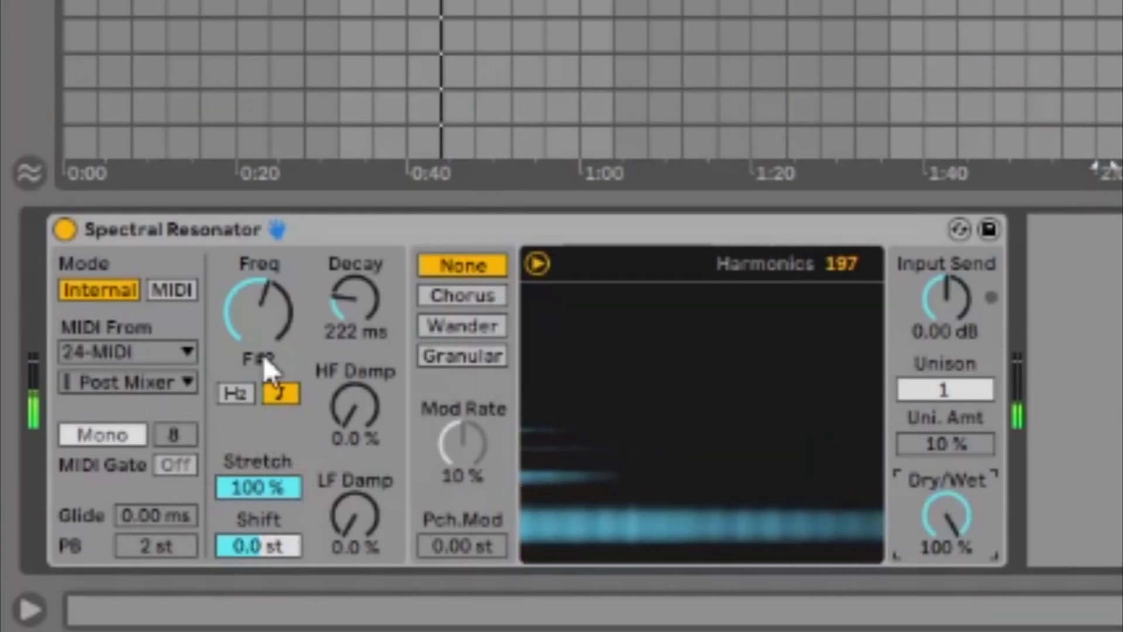
{"action": "left_click_drag", "start_coordinate": [260, 354], "coordinate": [259, 398]}
{"action": "left_click", "coordinate": [236, 393]}
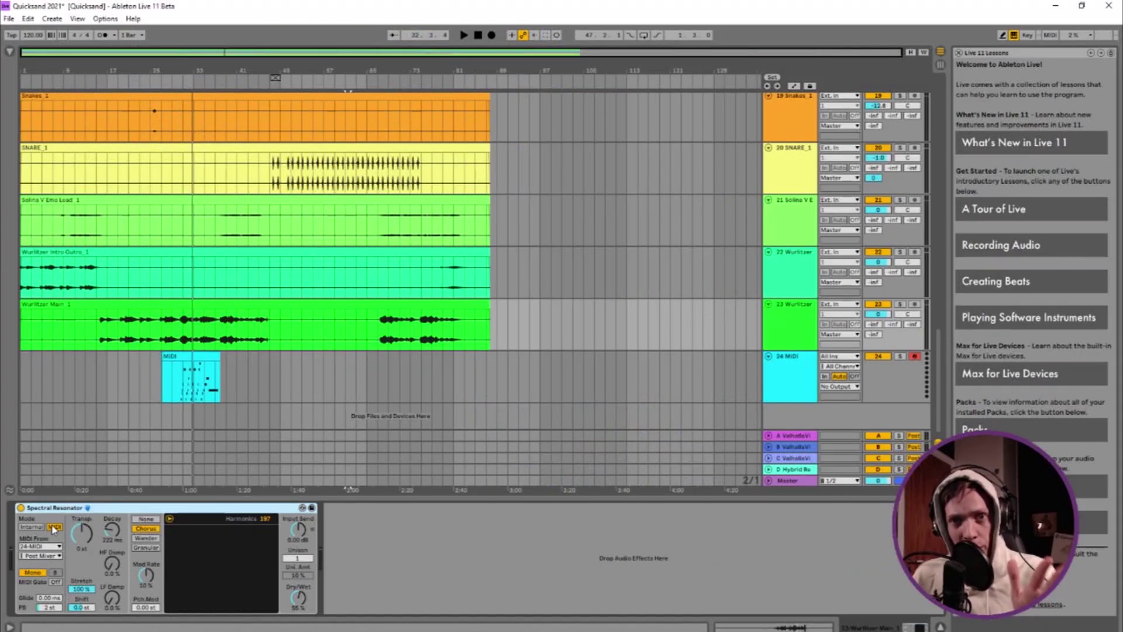
Step: Choose 24-MIDI as Spectral Resonator's MIDI source and raise its Dry/Wet while the song plays
{"action": "left_click", "coordinate": [790, 379]}
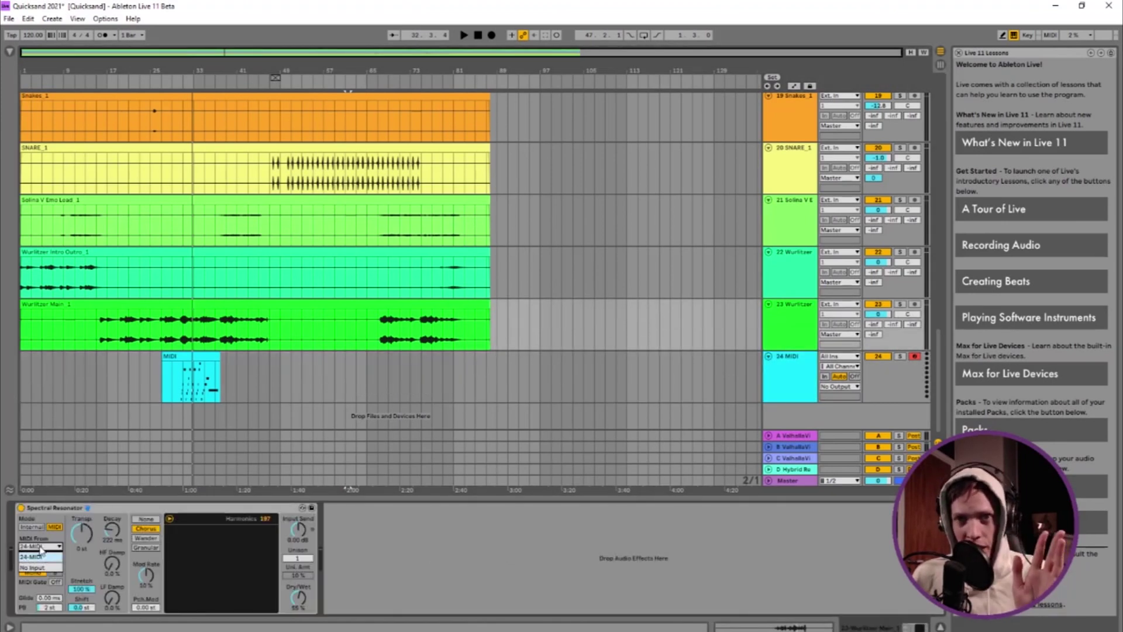
{"action": "left_click", "coordinate": [801, 400]}
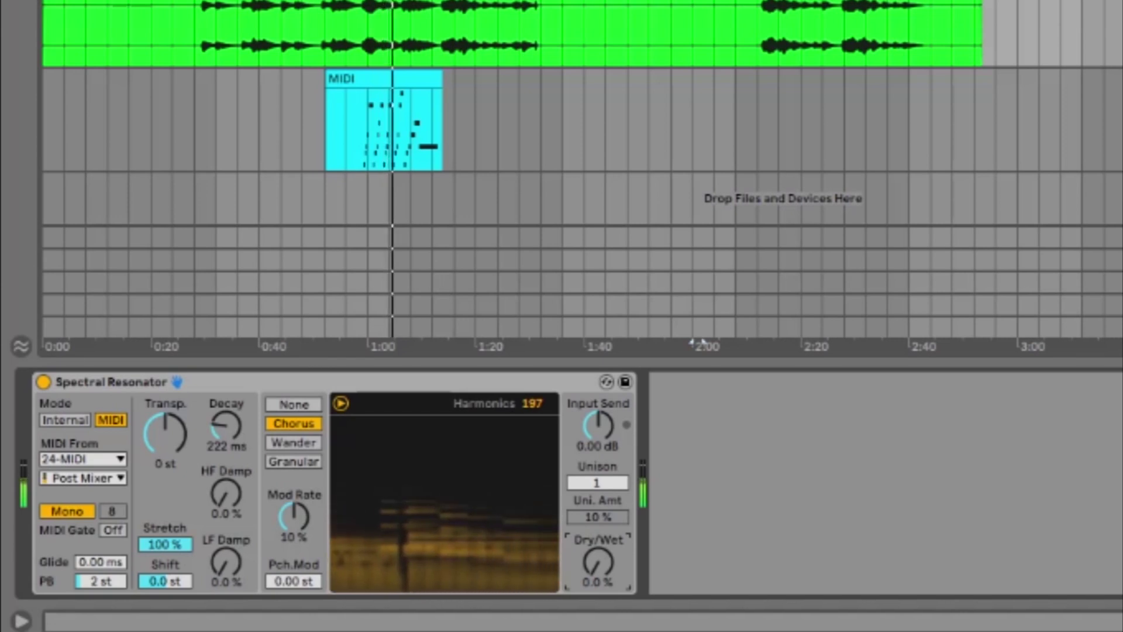
{"action": "left_click_drag", "start_coordinate": [609, 563], "coordinate": [608, 526]}
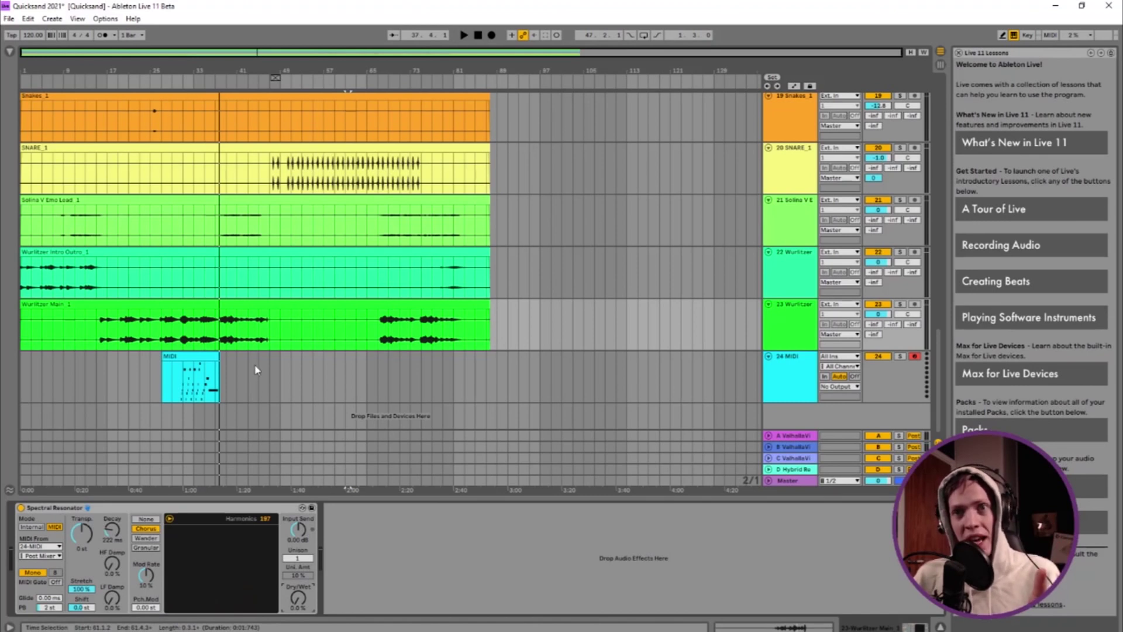
Step: Look at the MIDI clip on track 24 and return to the Wurlitzer Main track's Spectral Resonator
{"action": "left_click", "coordinate": [213, 356]}
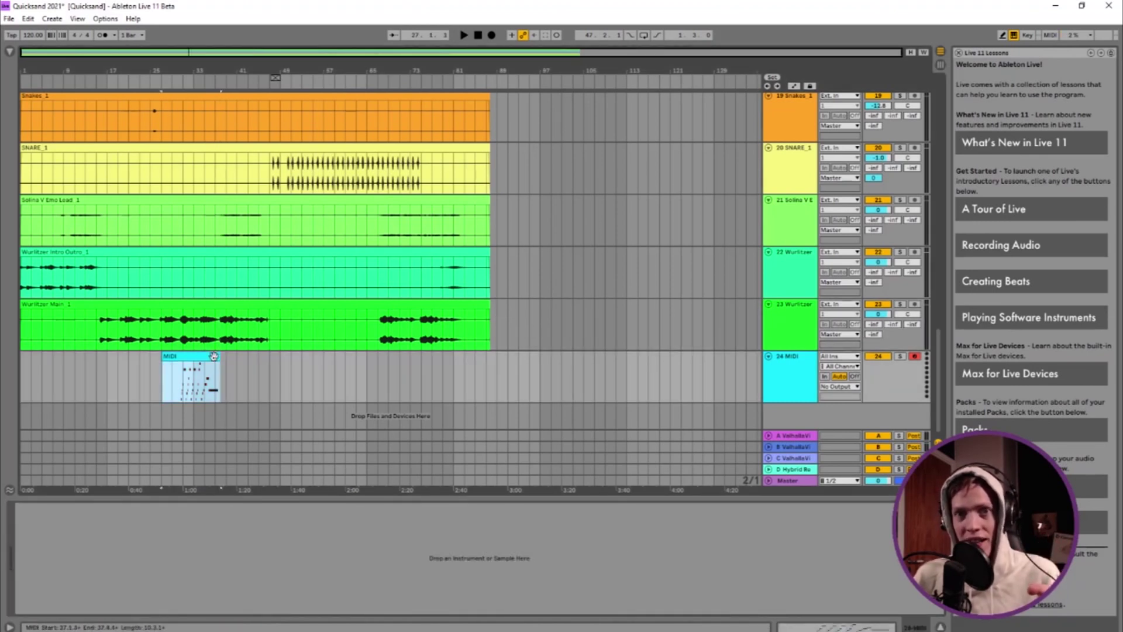
{"action": "key", "text": "Up"}
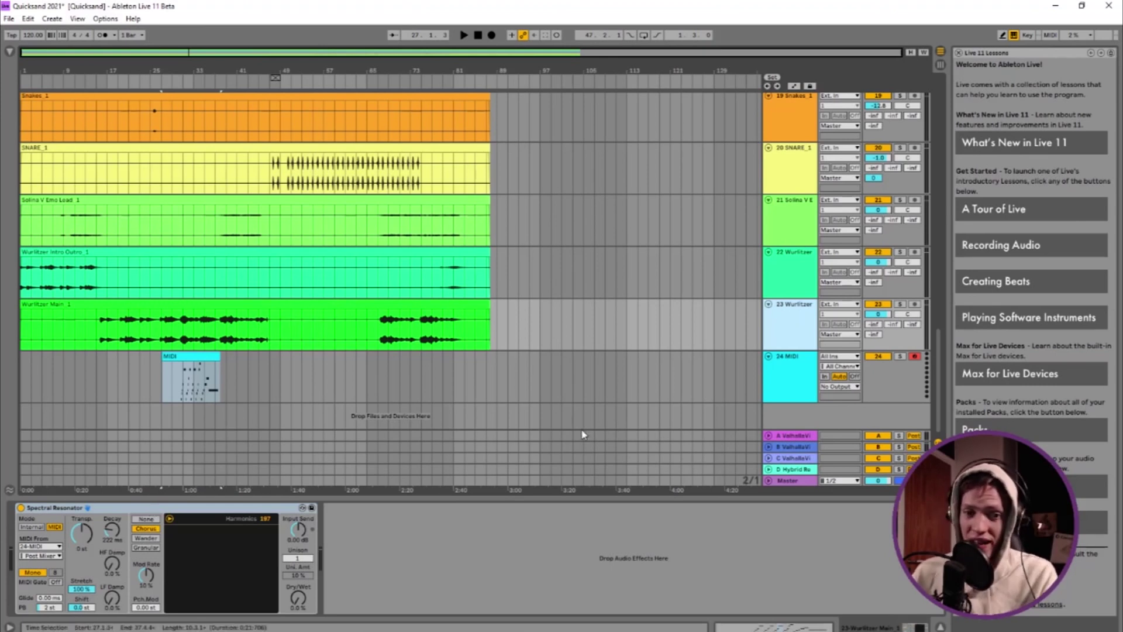
{"action": "left_click", "coordinate": [258, 379]}
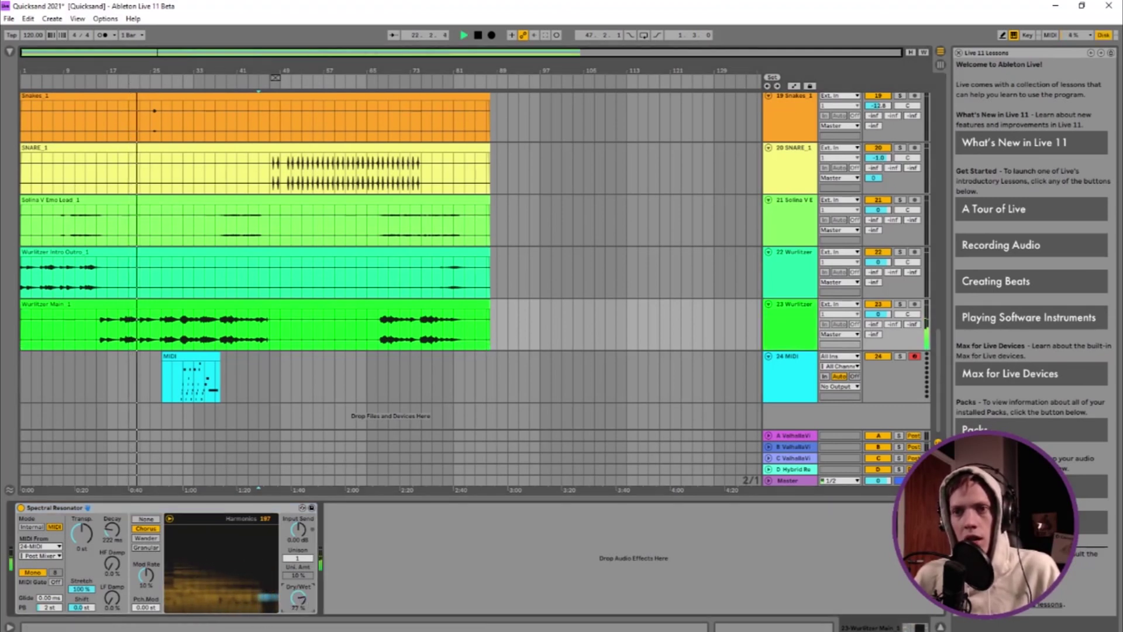
Step: Play the section with the MIDI clip while adjusting Spectral Resonator's Dry/Wet on the Wurlitzer Main track
{"action": "left_click_drag", "start_coordinate": [299, 595], "coordinate": [299, 582]}
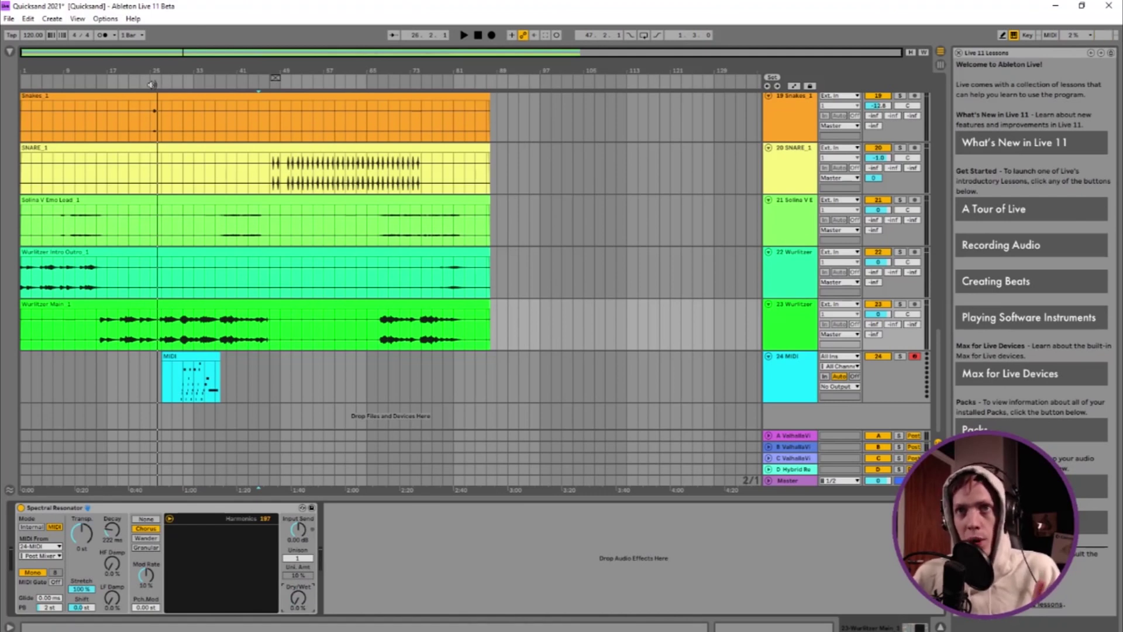
{"action": "left_click", "coordinate": [166, 85]}
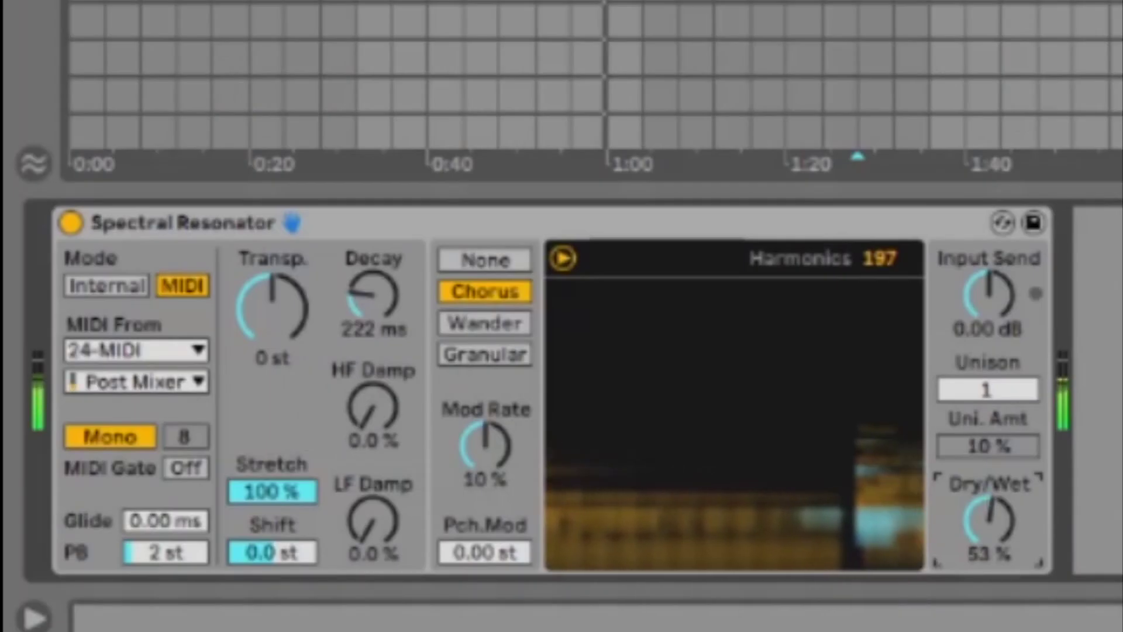
{"action": "left_click_drag", "start_coordinate": [988, 519], "coordinate": [988, 531]}
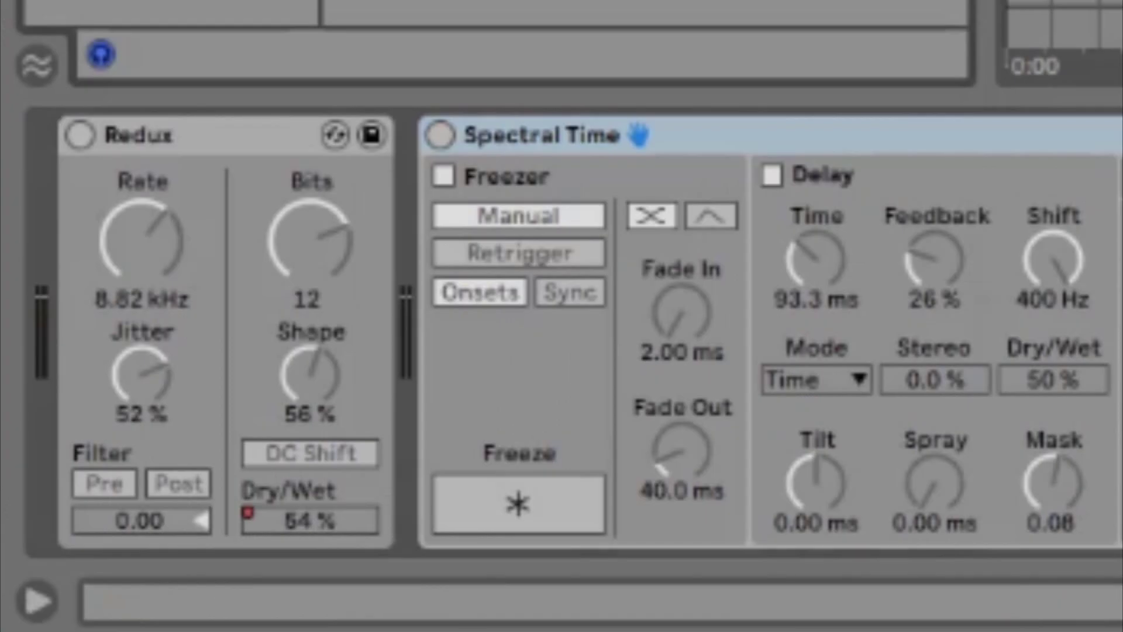
Step: Insert a second Redux before Spectral Time and set its Bits to 9 and Rate to 2.39 kHz
{"action": "left_click_drag", "start_coordinate": [819, 0], "coordinate": [546, 231]}
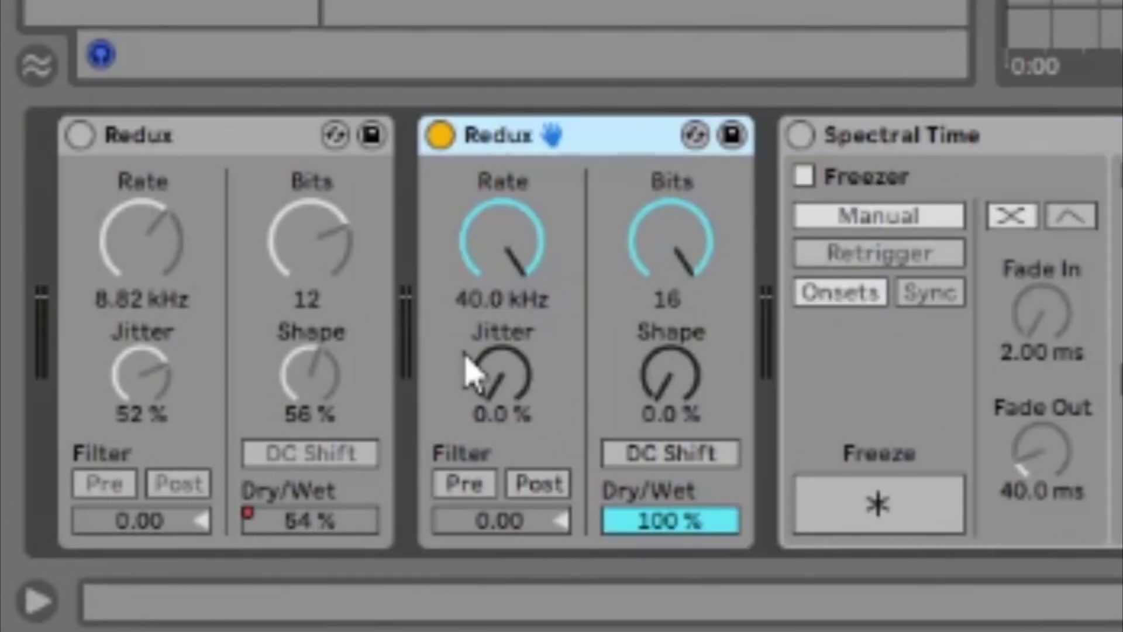
{"action": "left_click_drag", "start_coordinate": [668, 261], "coordinate": [668, 296]}
{"action": "left_click_drag", "start_coordinate": [503, 240], "coordinate": [503, 316]}
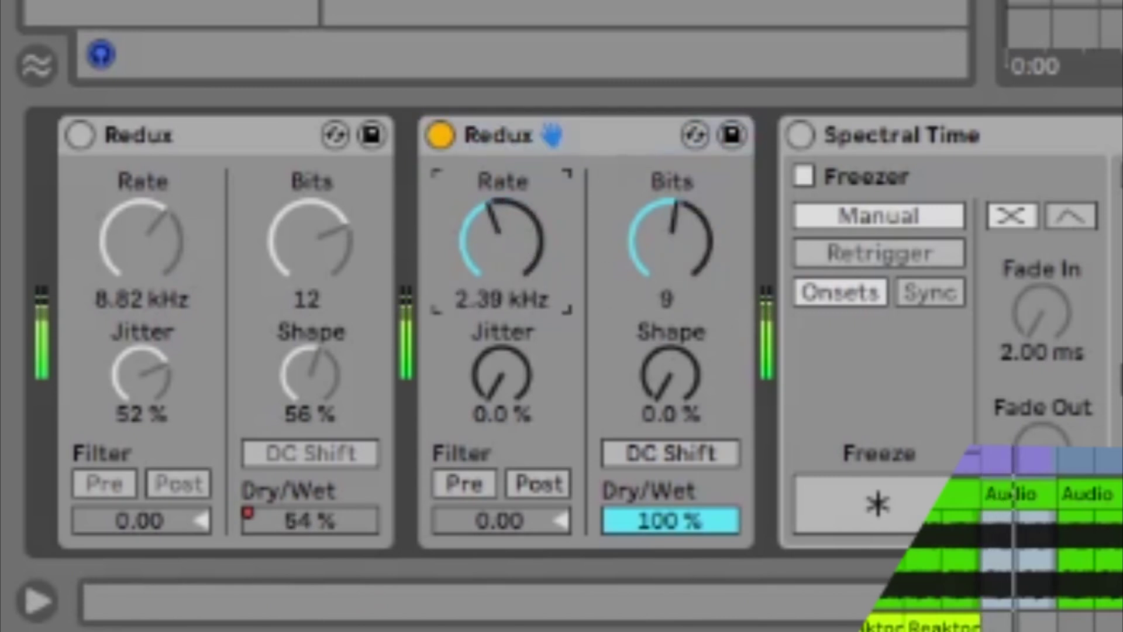
Step: Set the second Redux to Rate 5.93 kHz, Jitter 75 % and Shape 29 %, and try its DC Shift
{"action": "mouse_move", "coordinate": [667, 381]}
{"action": "left_mouse_down"}
{"action": "mouse_move", "coordinate": [666, 351]}
{"action": "mouse_move", "coordinate": [672, 381]}
{"action": "mouse_move", "coordinate": [676, 368]}
{"action": "left_mouse_up"}
{"action": "left_click_drag", "start_coordinate": [527, 276], "coordinate": [526, 257]}
{"action": "left_click_drag", "start_coordinate": [666, 376], "coordinate": [667, 413]}
{"action": "left_click_drag", "start_coordinate": [536, 380], "coordinate": [537, 342]}
{"action": "left_click", "coordinate": [655, 452]}
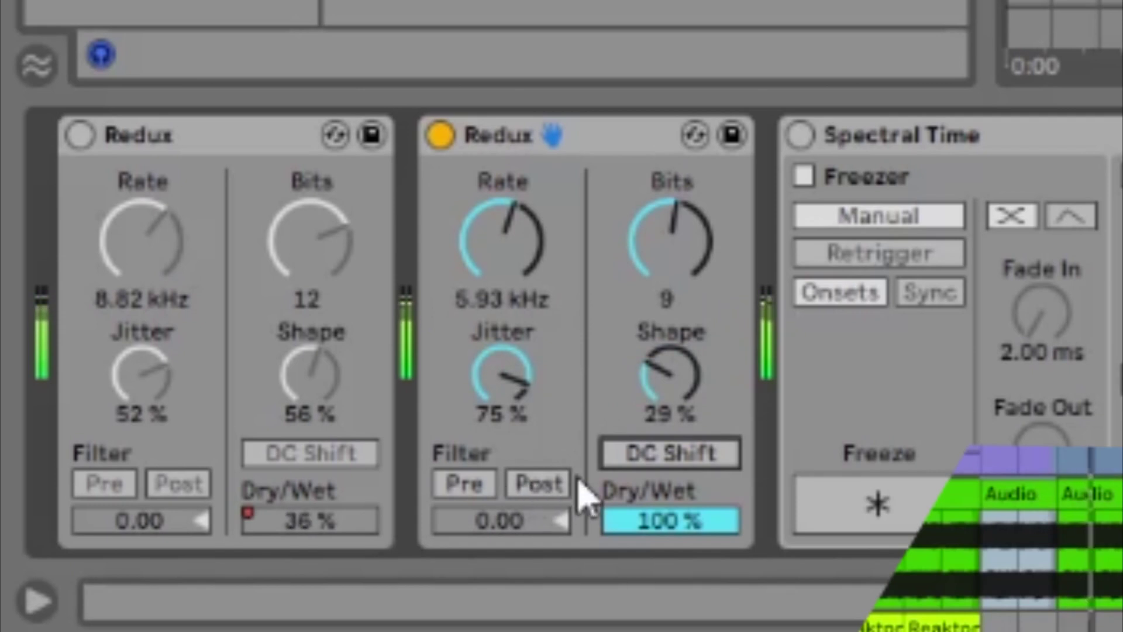
Step: Enable the second Redux's Post filter at -0.81 and switch the device off
{"action": "left_click", "coordinate": [538, 484]}
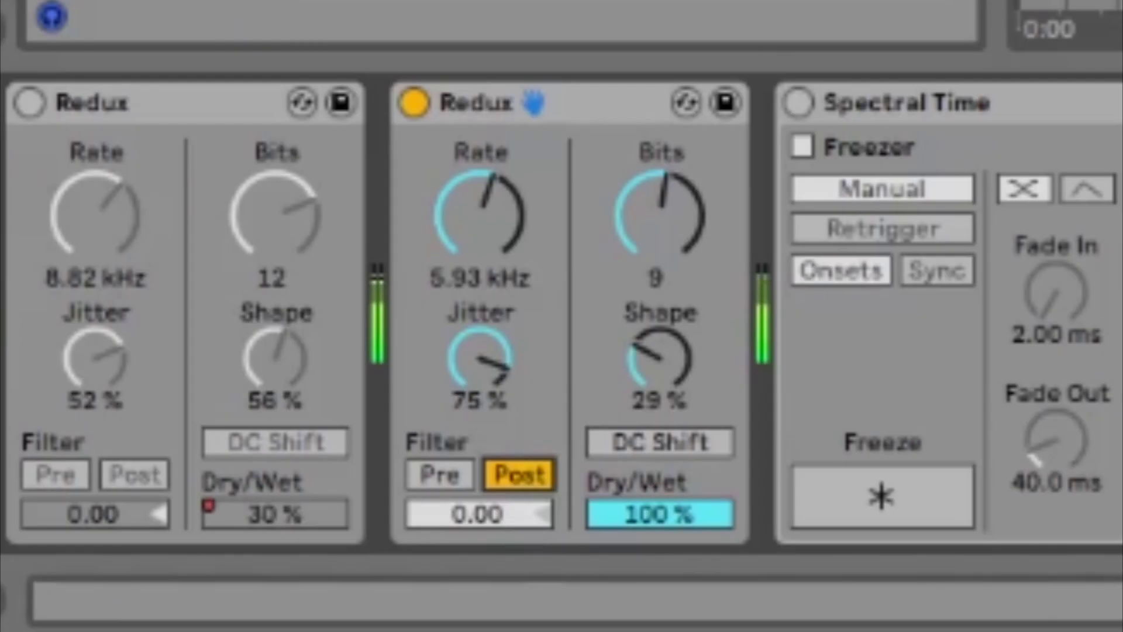
{"action": "left_click_drag", "start_coordinate": [503, 515], "coordinate": [503, 535]}
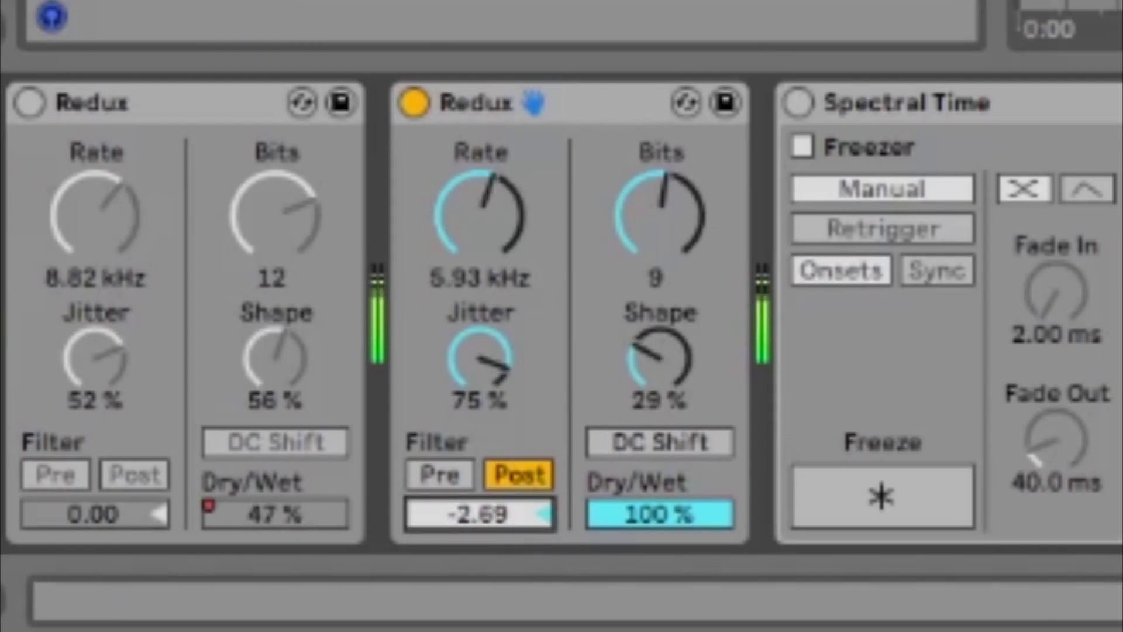
{"action": "left_click_drag", "start_coordinate": [477, 523], "coordinate": [477, 503]}
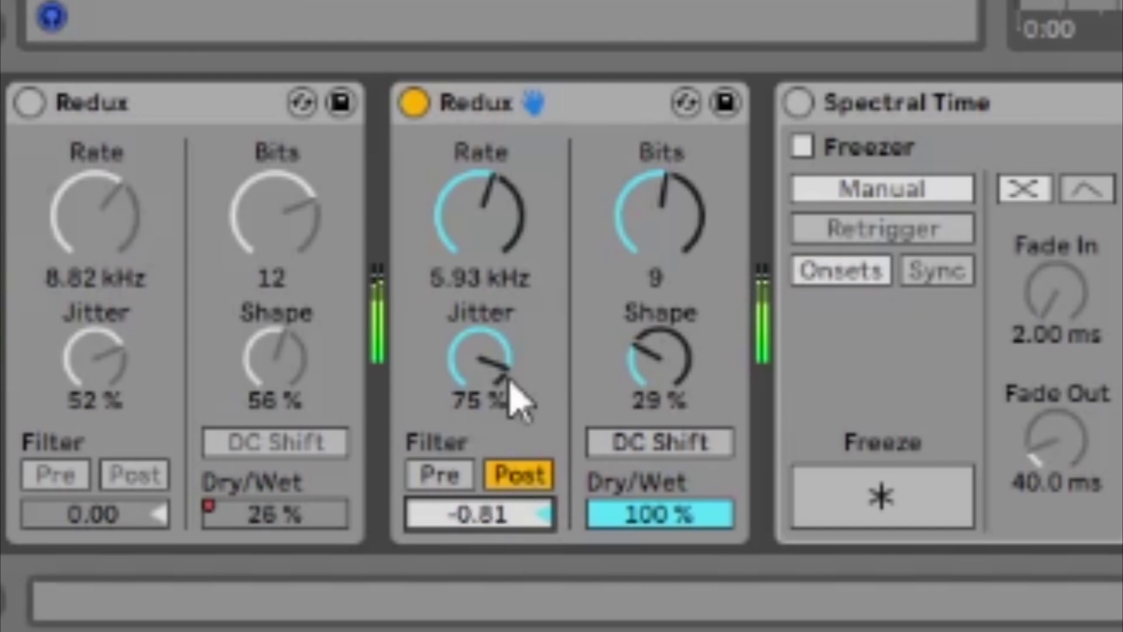
{"action": "left_click", "coordinate": [414, 102]}
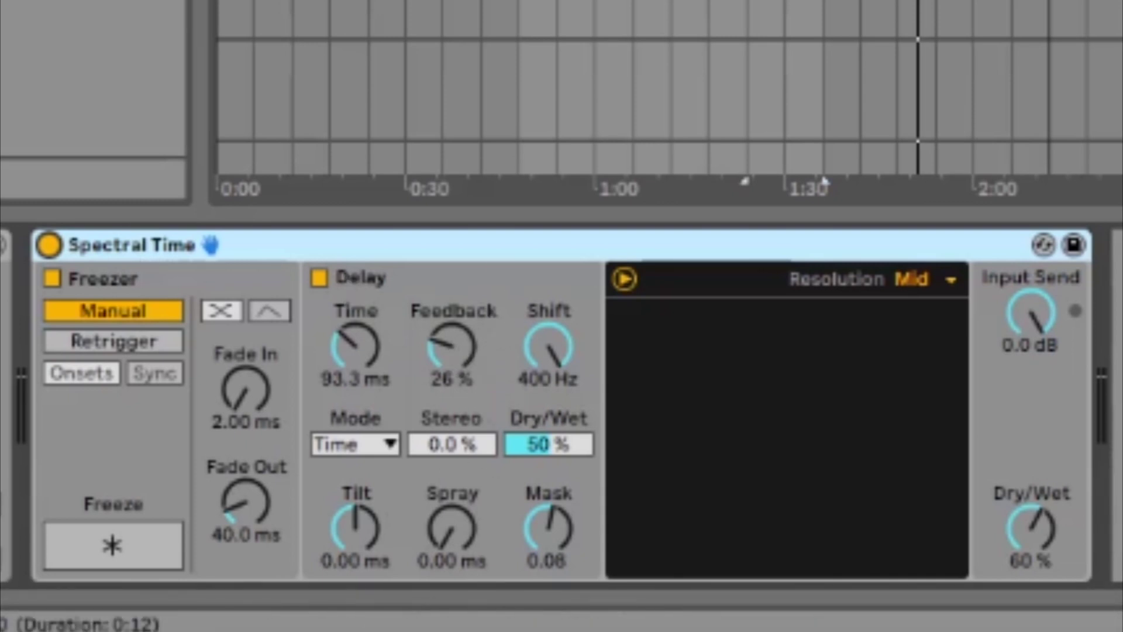
Step: Compare Spectral Time with its Delay off and on during playback, and set the delay's Tilt to -0.36 ms
{"action": "left_click", "coordinate": [745, 182]}
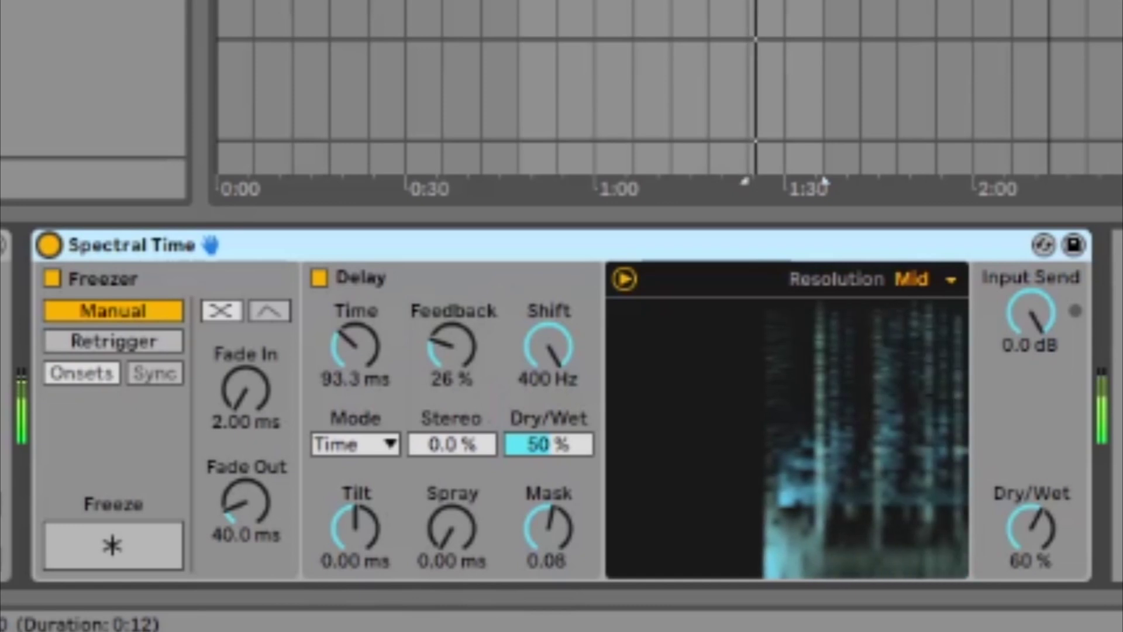
{"action": "left_click", "coordinate": [319, 277]}
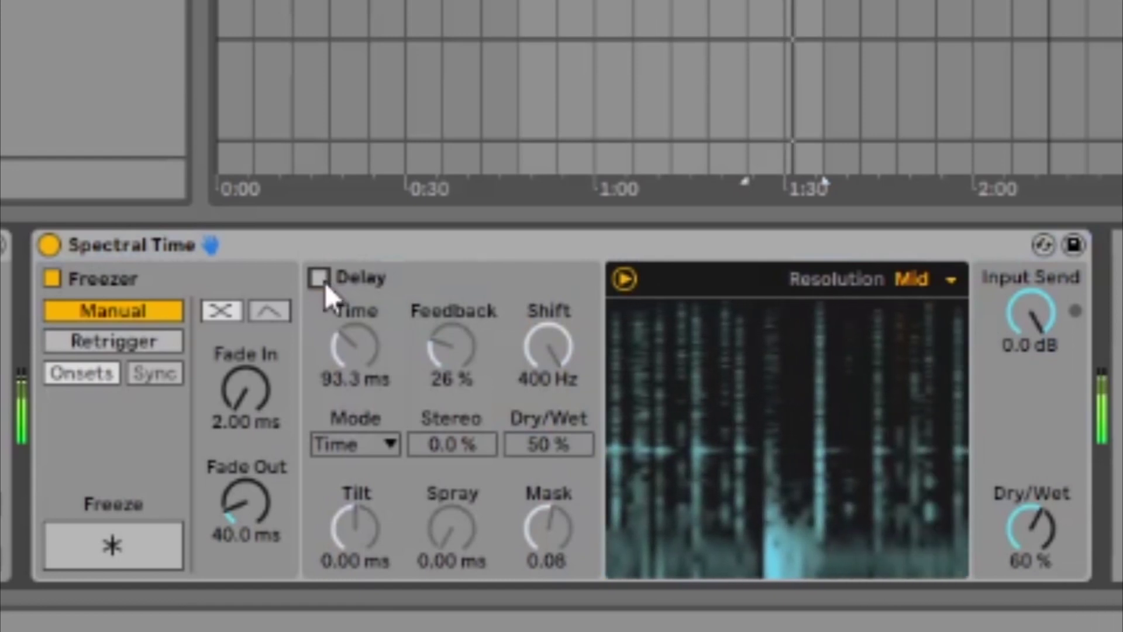
{"action": "left_click", "coordinate": [325, 282]}
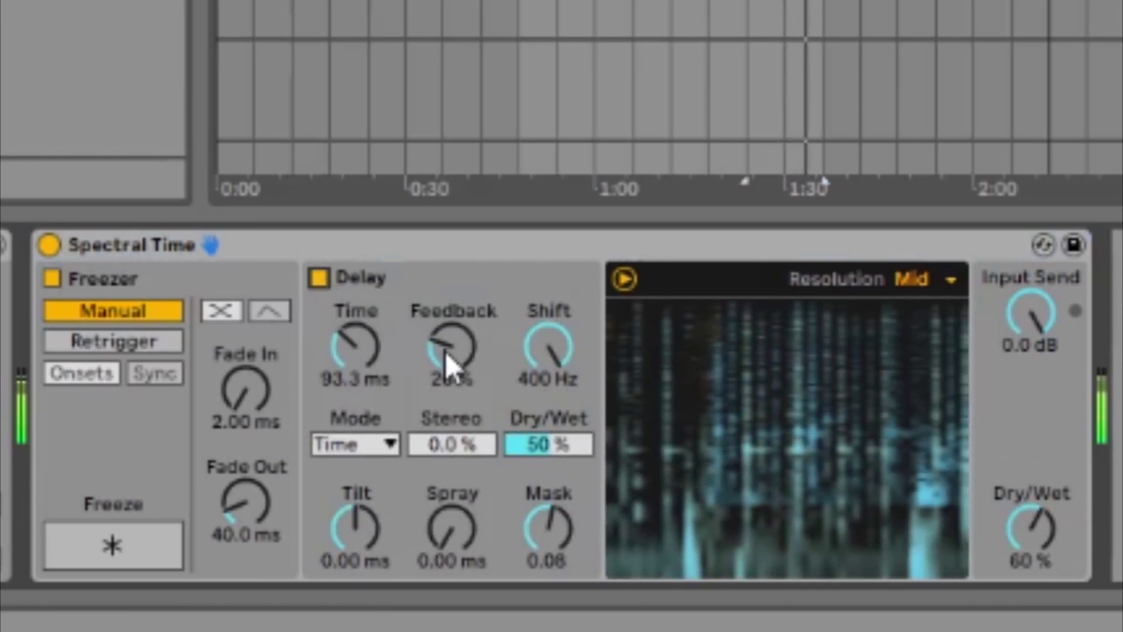
{"action": "mouse_move", "coordinate": [444, 352]}
{"action": "left_mouse_down"}
{"action": "mouse_move", "coordinate": [444, 312]}
{"action": "mouse_move", "coordinate": [454, 359]}
{"action": "left_mouse_up"}
{"action": "left_click_drag", "start_coordinate": [393, 541], "coordinate": [357, 512]}
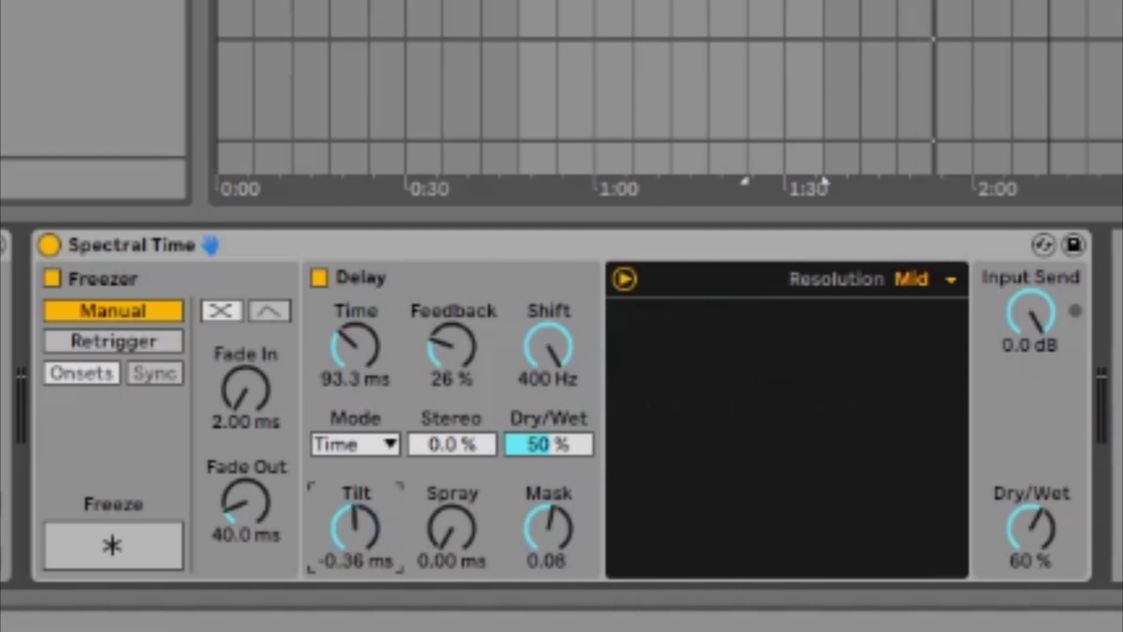
Step: Test Spectral Time's Freeze in Retrigger and Manual modes, set Fade In to 1.51 s and release the freeze
{"action": "left_click", "coordinate": [129, 533]}
{"action": "left_click", "coordinate": [142, 340]}
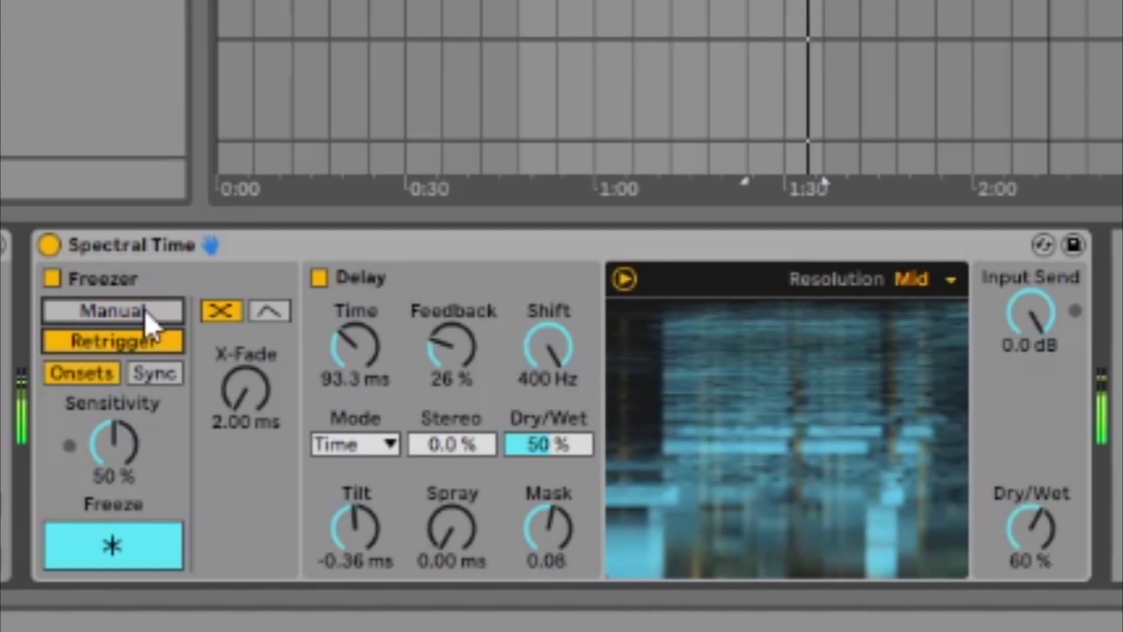
{"action": "left_click", "coordinate": [145, 308]}
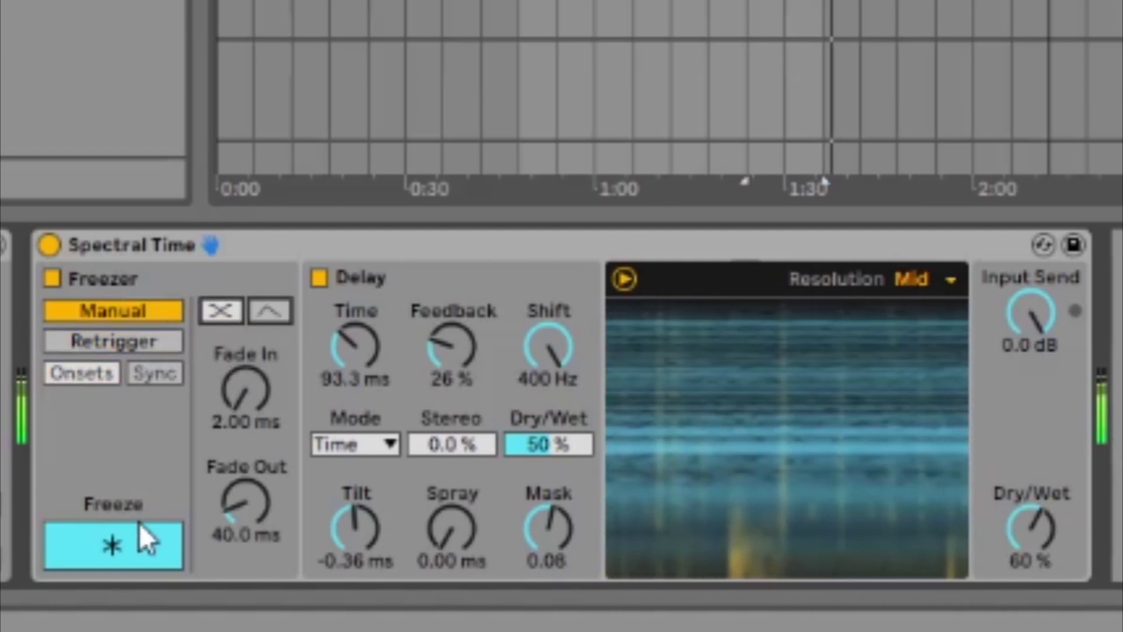
{"action": "left_click_drag", "start_coordinate": [241, 408], "coordinate": [239, 339]}
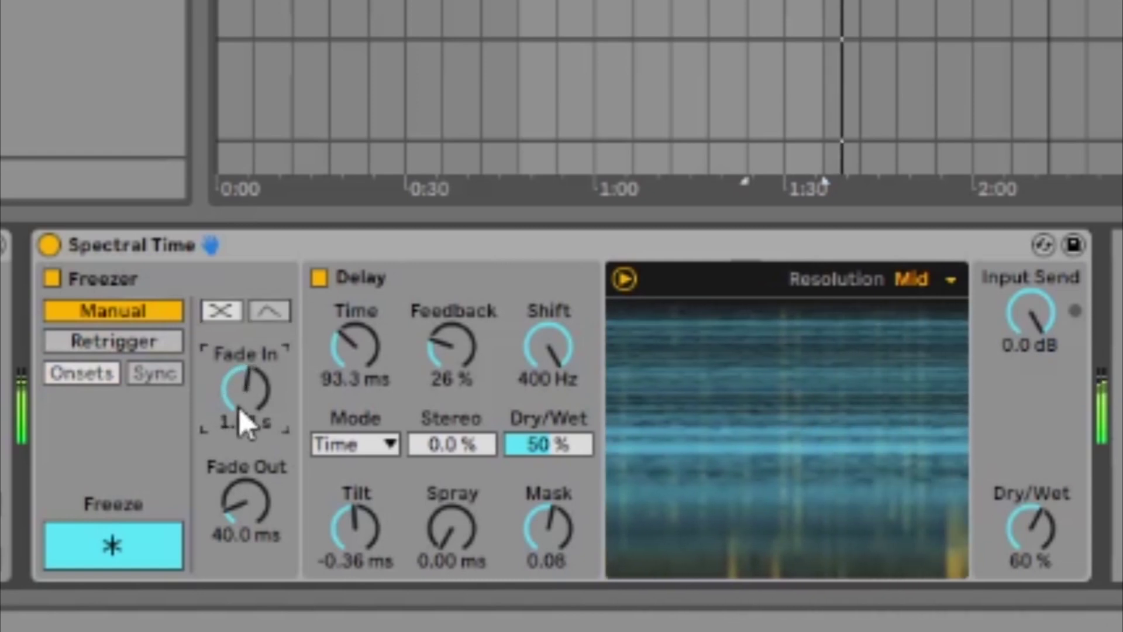
{"action": "left_click", "coordinate": [128, 570]}
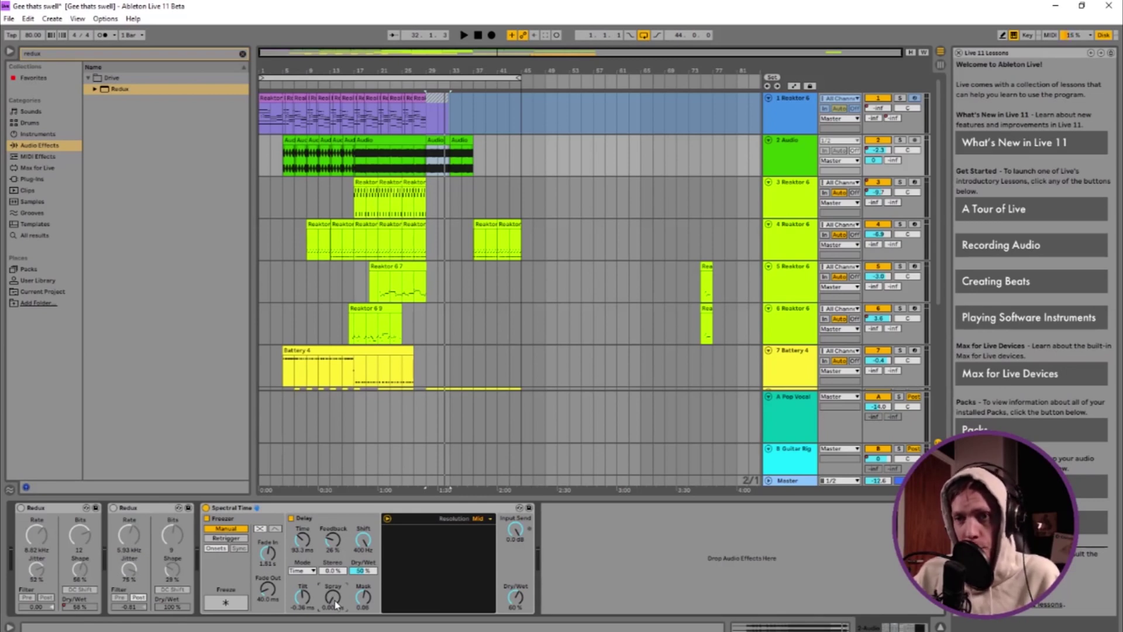
{"action": "key", "text": "space"}
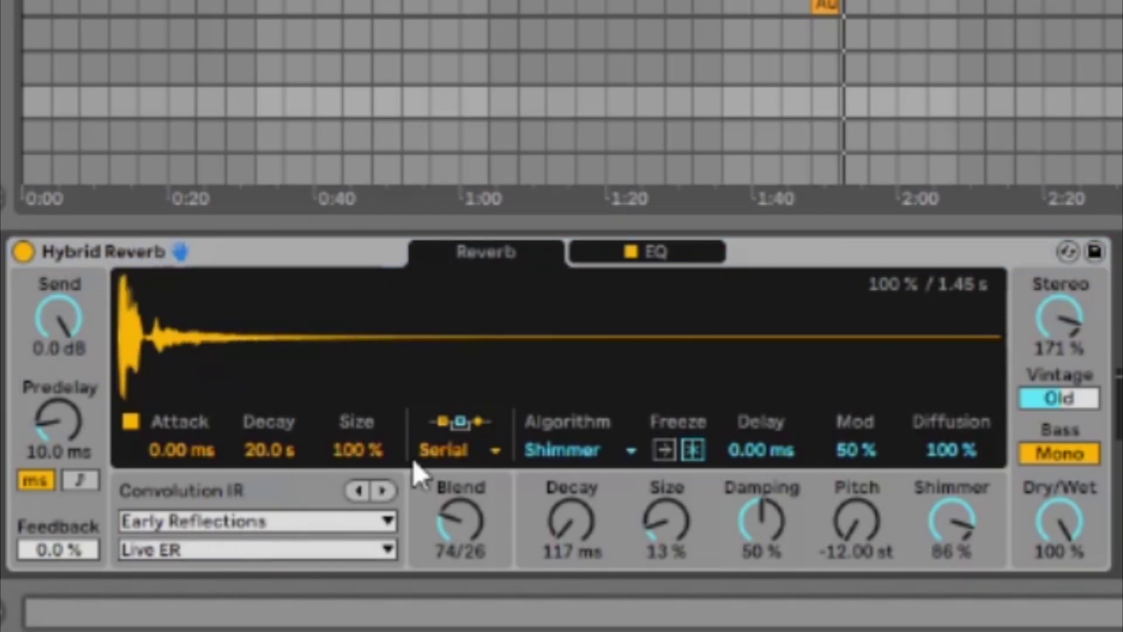
Step: Set Hybrid Reverb's convolution IR to Long Synth Hall from the Halls category
{"action": "left_click", "coordinate": [234, 520]}
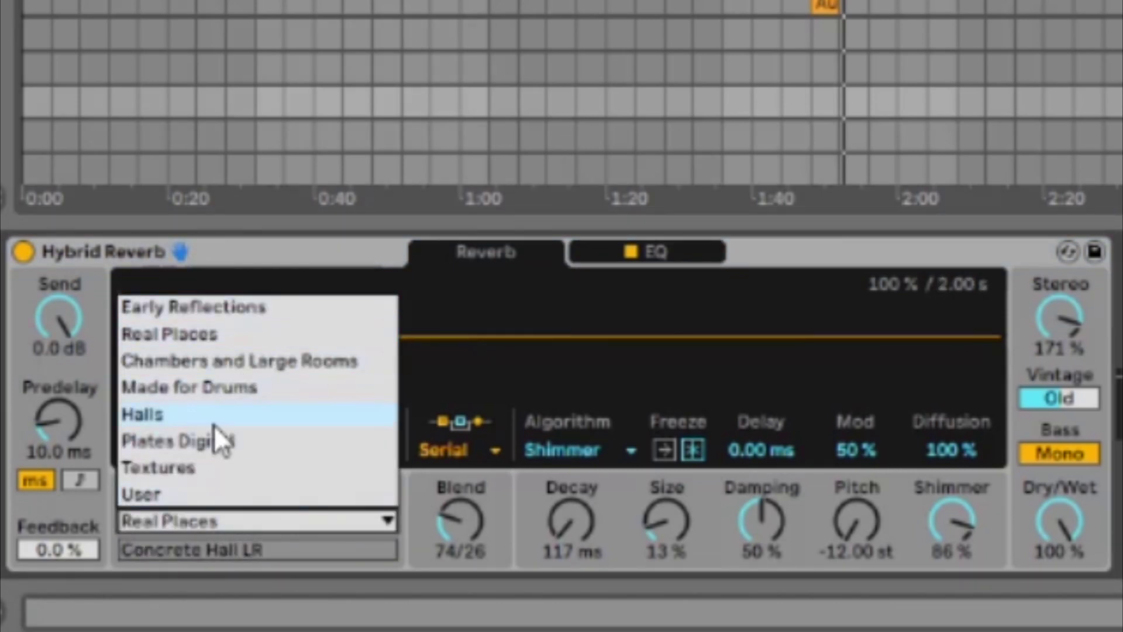
{"action": "left_click", "coordinate": [181, 415]}
{"action": "left_click", "coordinate": [193, 551]}
{"action": "left_click", "coordinate": [201, 497]}
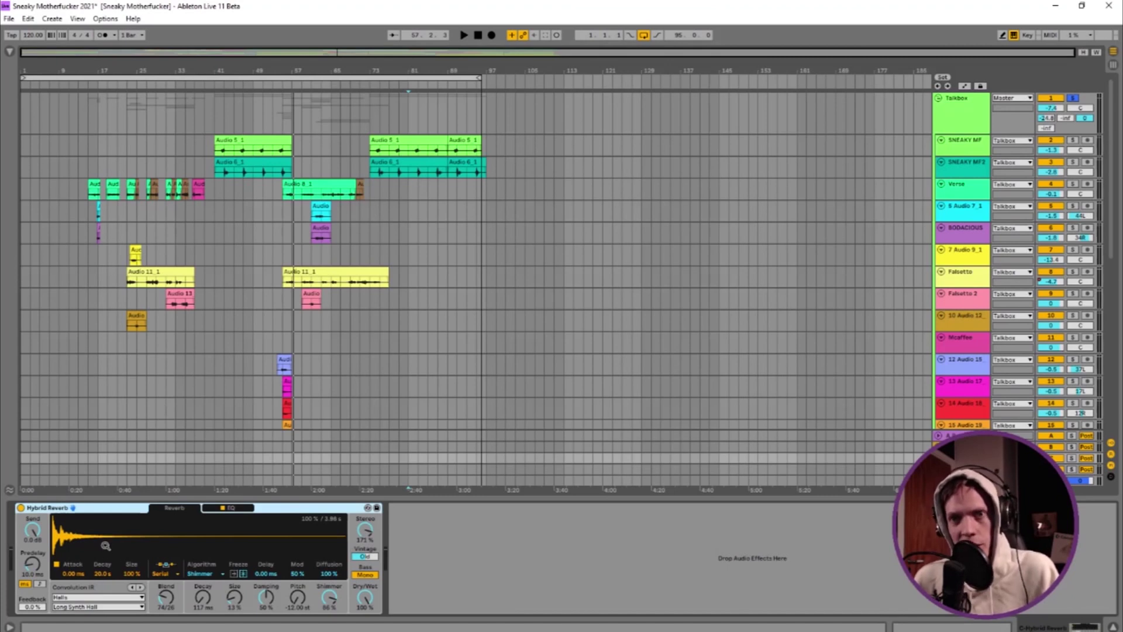
Step: Load SFX LowGrav.wav from the SFX _ Atmosphere folder in File Explorer as Hybrid Reverb's impulse response and reopen the reverb in Ableton Live
{"action": "key", "text": "alt+Tab"}
{"action": "left_click_drag", "start_coordinate": [437, 317], "coordinate": [82, 530]}
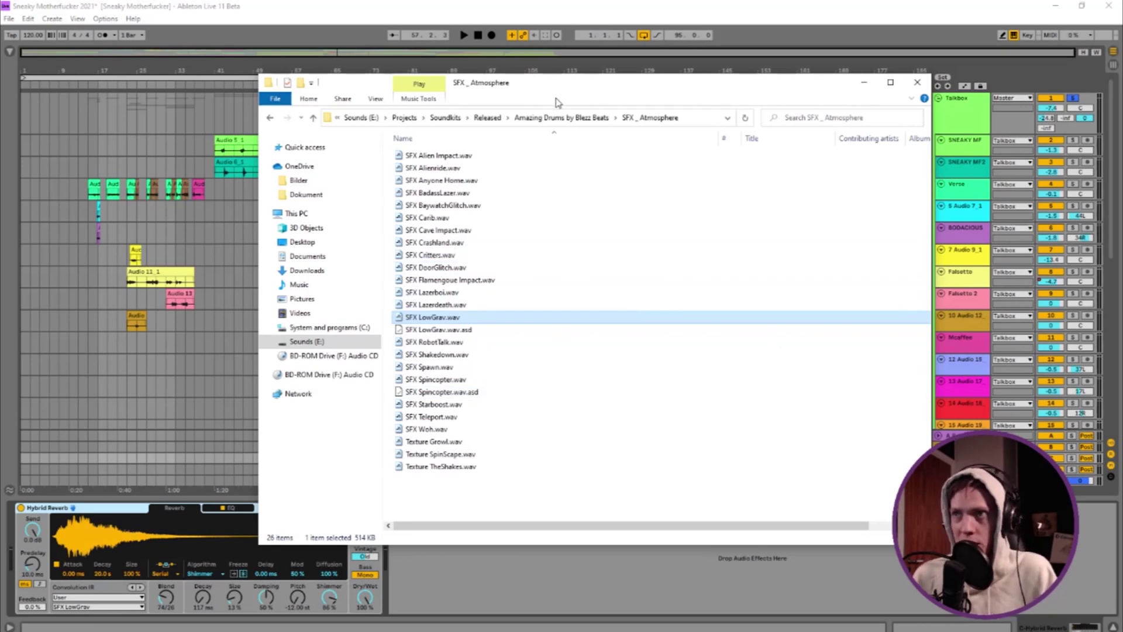
{"action": "key", "text": "alt+Tab"}
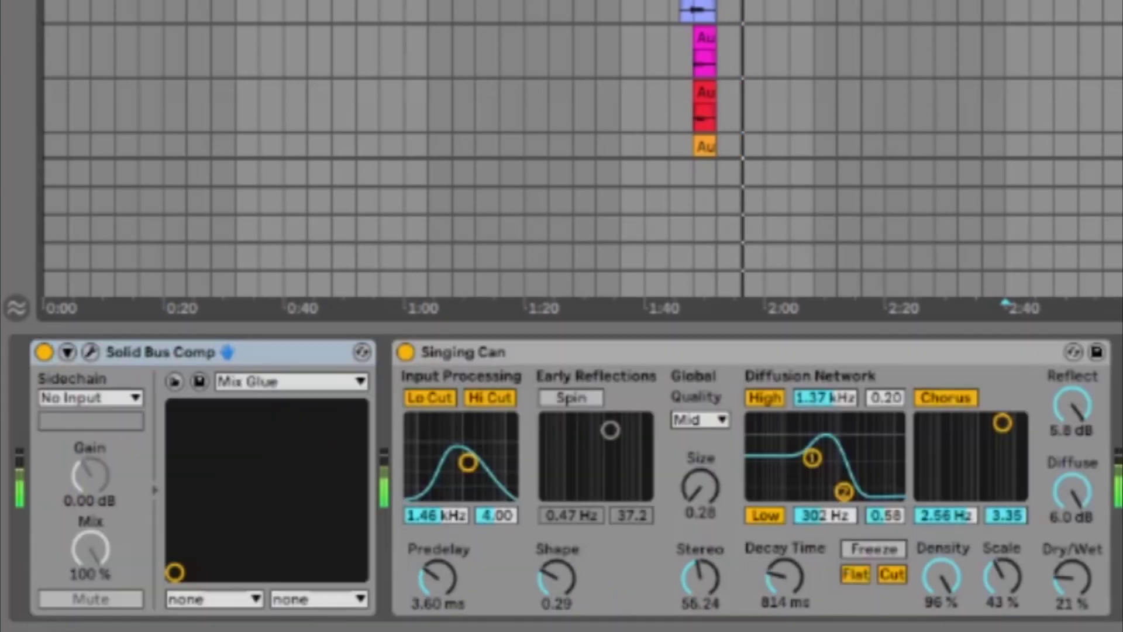
{"action": "left_click", "coordinate": [1120, 228]}
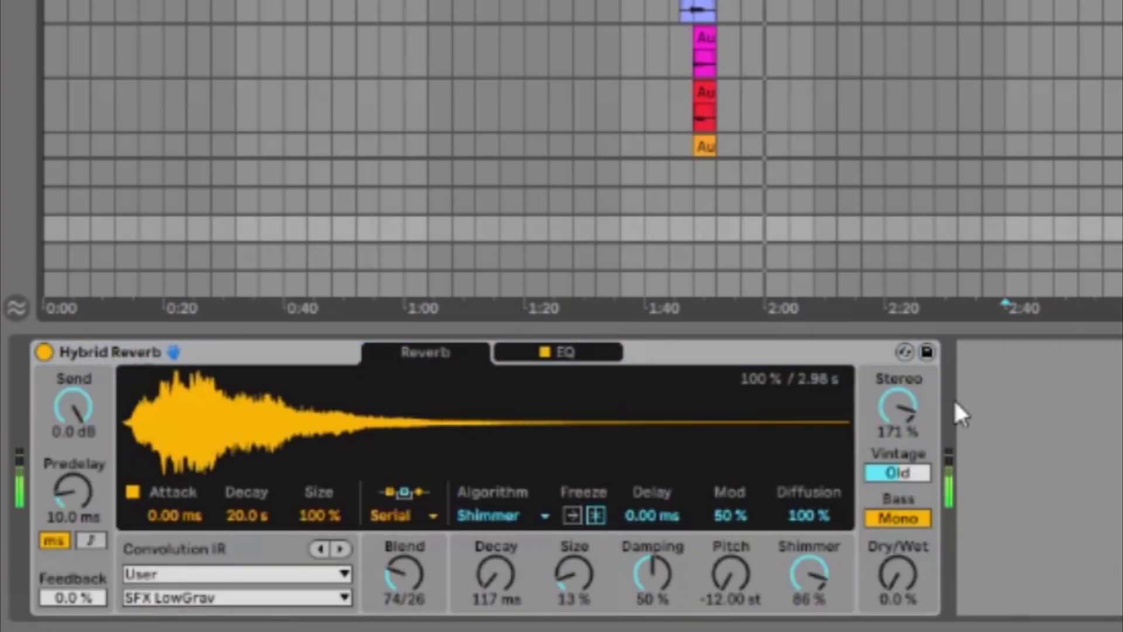
Step: Raise Hybrid Reverb's Dry/Wet to 48 % and on to 100 % during playback, and set Blend to 60/40
{"action": "left_click_drag", "start_coordinate": [893, 582], "coordinate": [893, 529]}
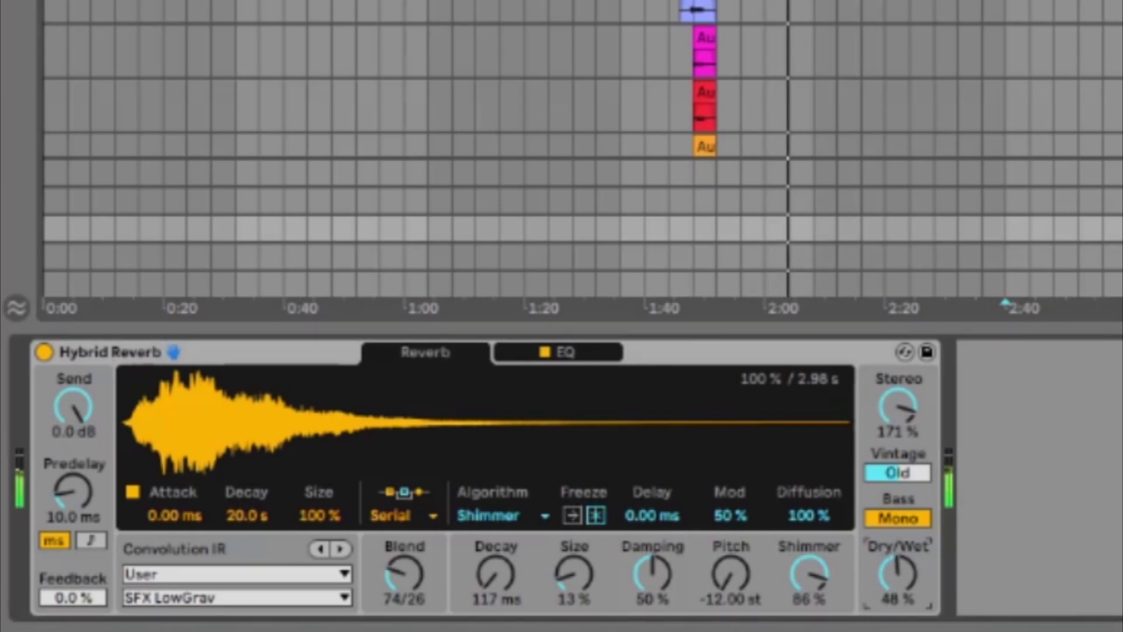
{"action": "left_click_drag", "start_coordinate": [894, 529], "coordinate": [893, 472]}
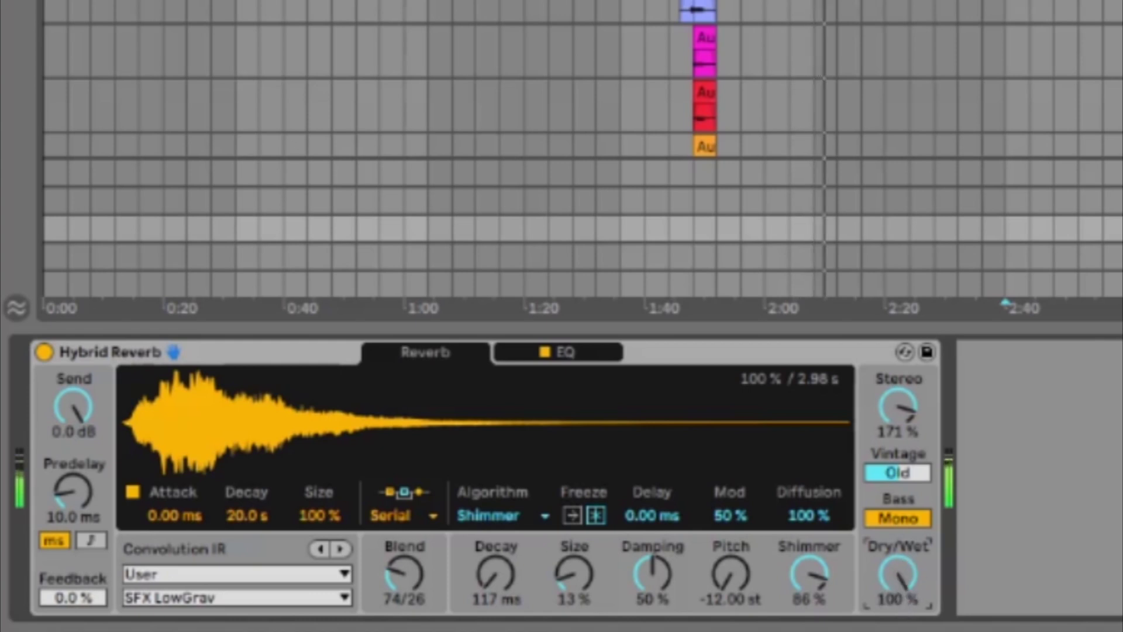
{"action": "left_click", "coordinate": [1047, 564]}
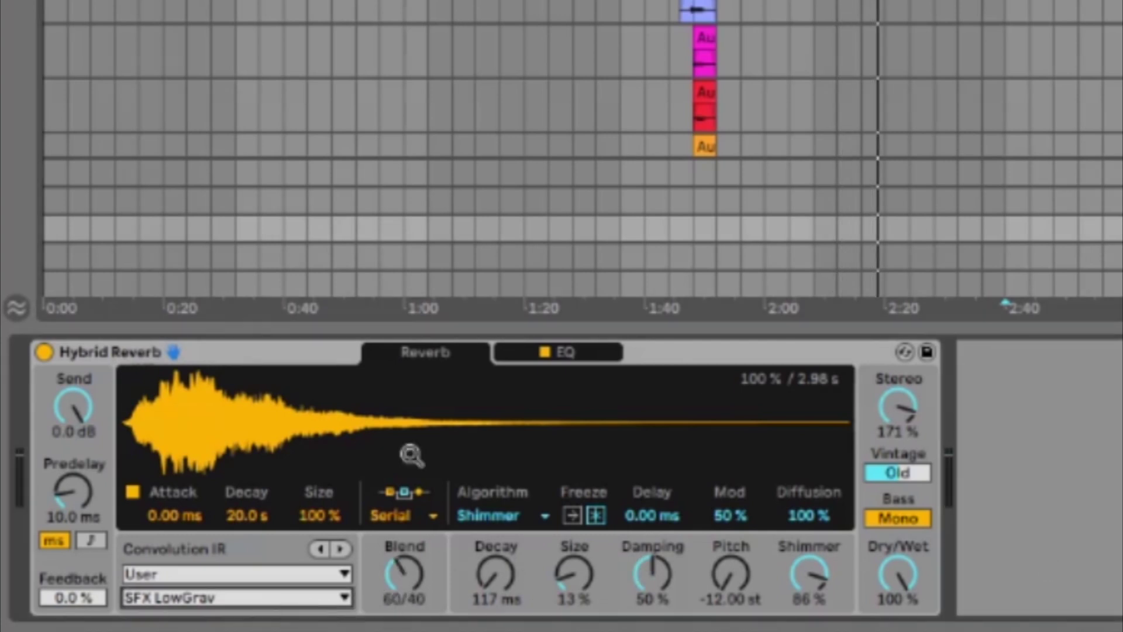
Step: Browse Hybrid Reverb's user impulse responses, and switch the convolution IR category to Made for Drums to view its impulse responses
{"action": "left_click", "coordinate": [234, 597]}
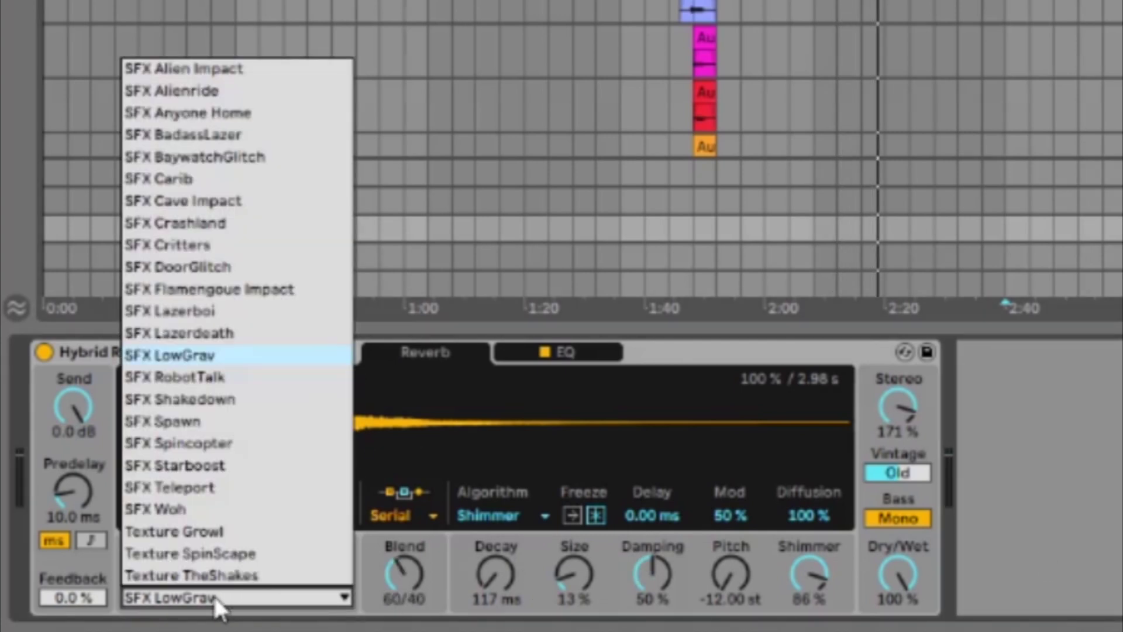
{"action": "left_click", "coordinate": [219, 619]}
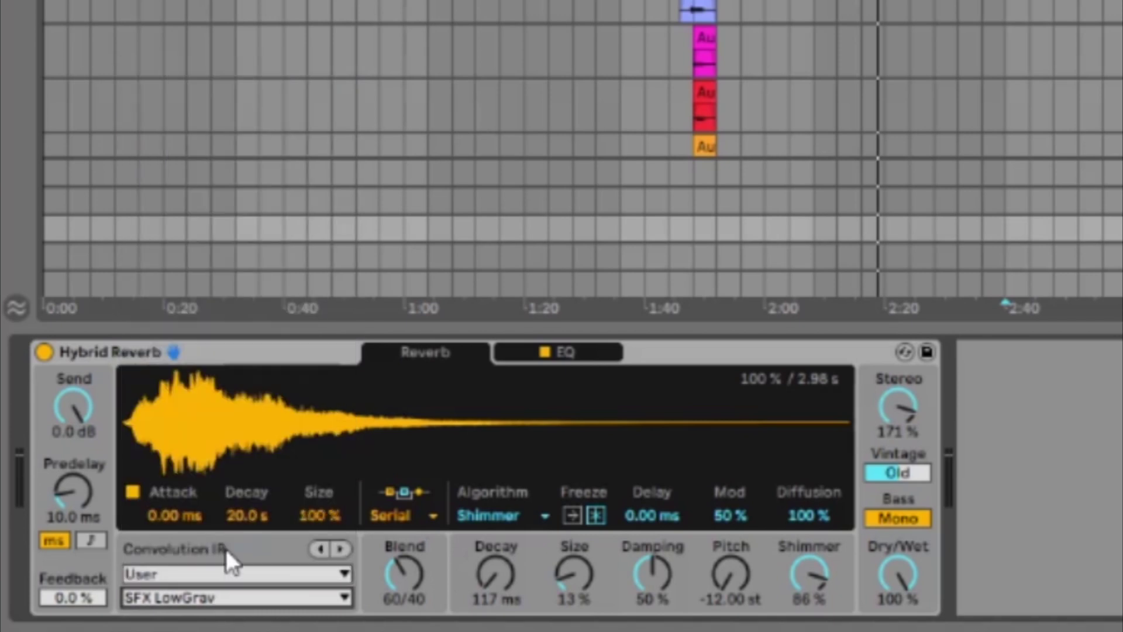
{"action": "left_click", "coordinate": [215, 572]}
{"action": "left_click", "coordinate": [171, 459]}
{"action": "left_click", "coordinate": [228, 597]}
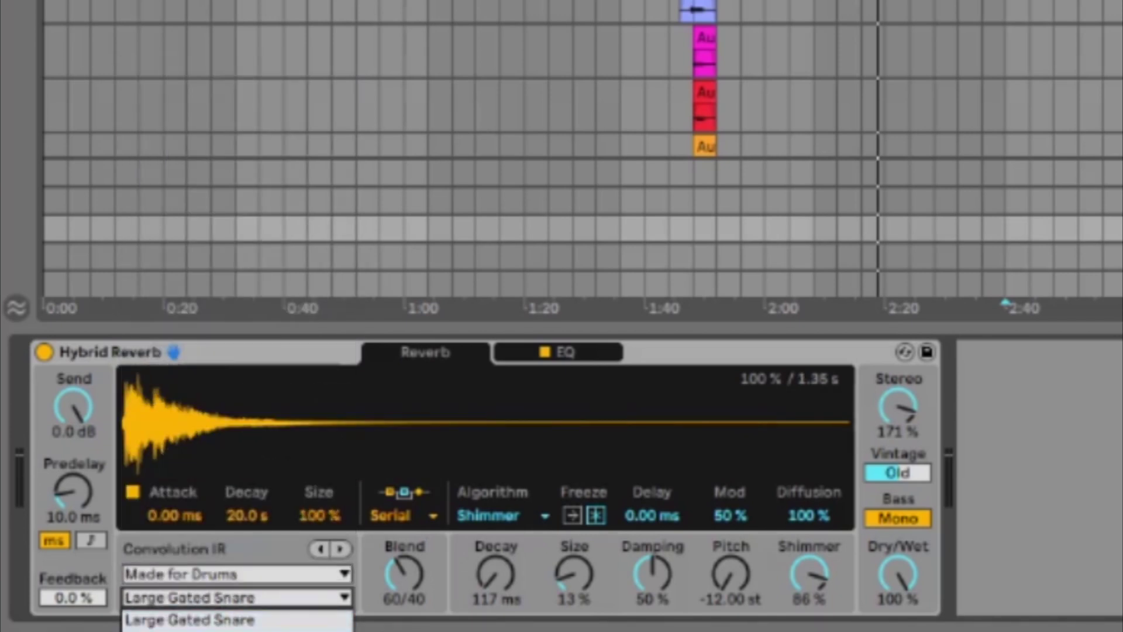
{"action": "left_click", "coordinate": [222, 617]}
Step: Revisit the User category and set the convolution IR to Ableton Studio Backwards LR from the Early Reflections category
{"action": "left_click", "coordinate": [206, 573]}
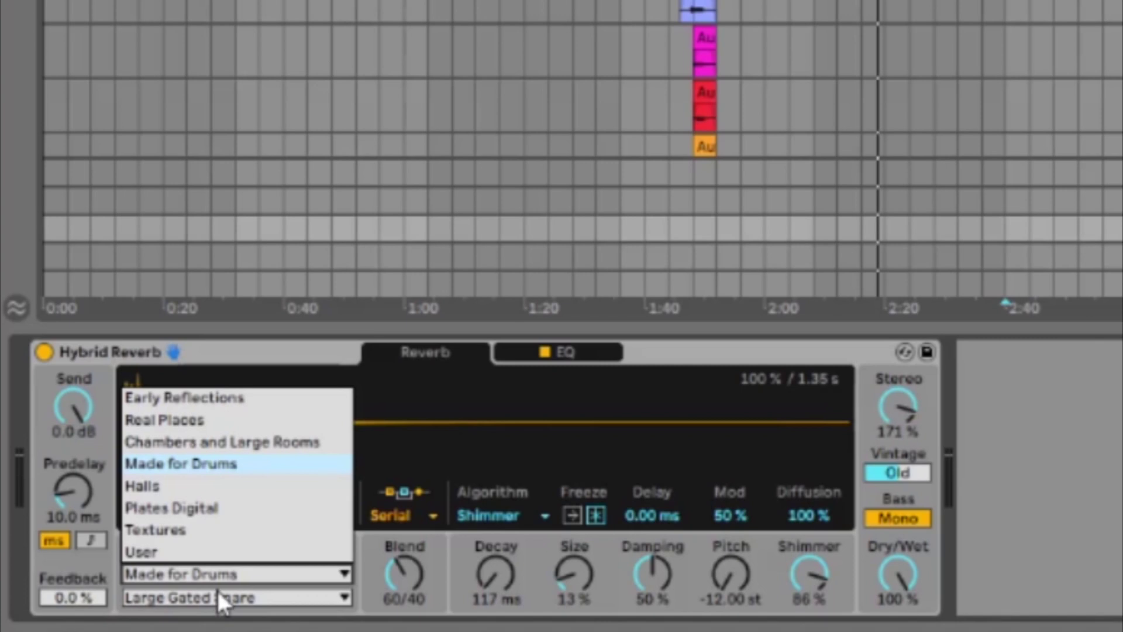
{"action": "left_click", "coordinate": [202, 551]}
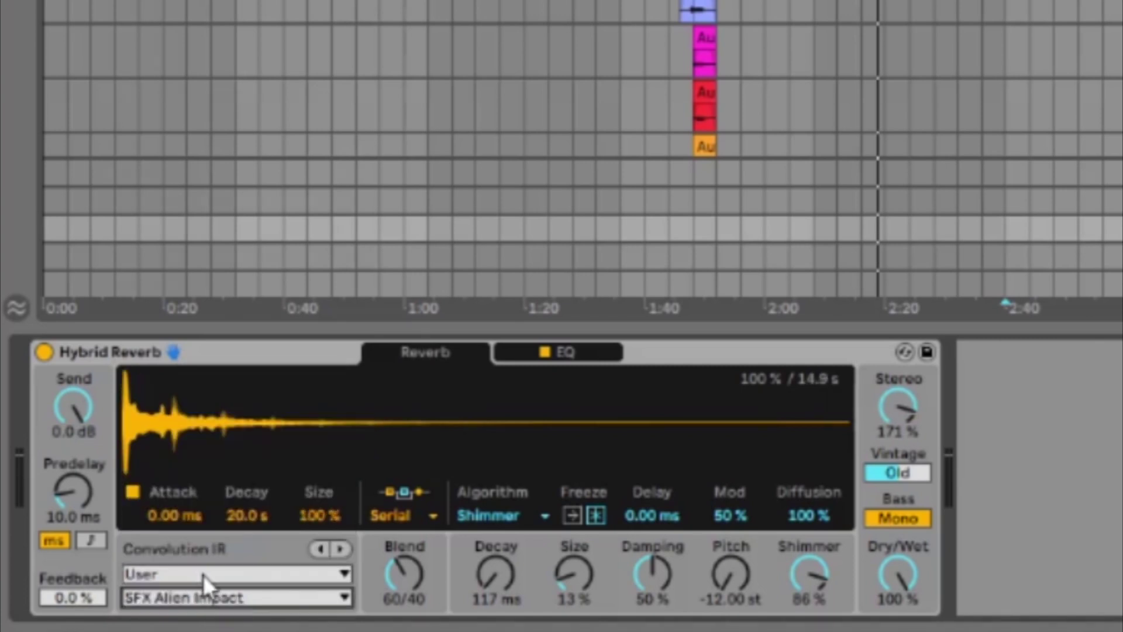
{"action": "left_click", "coordinate": [187, 574]}
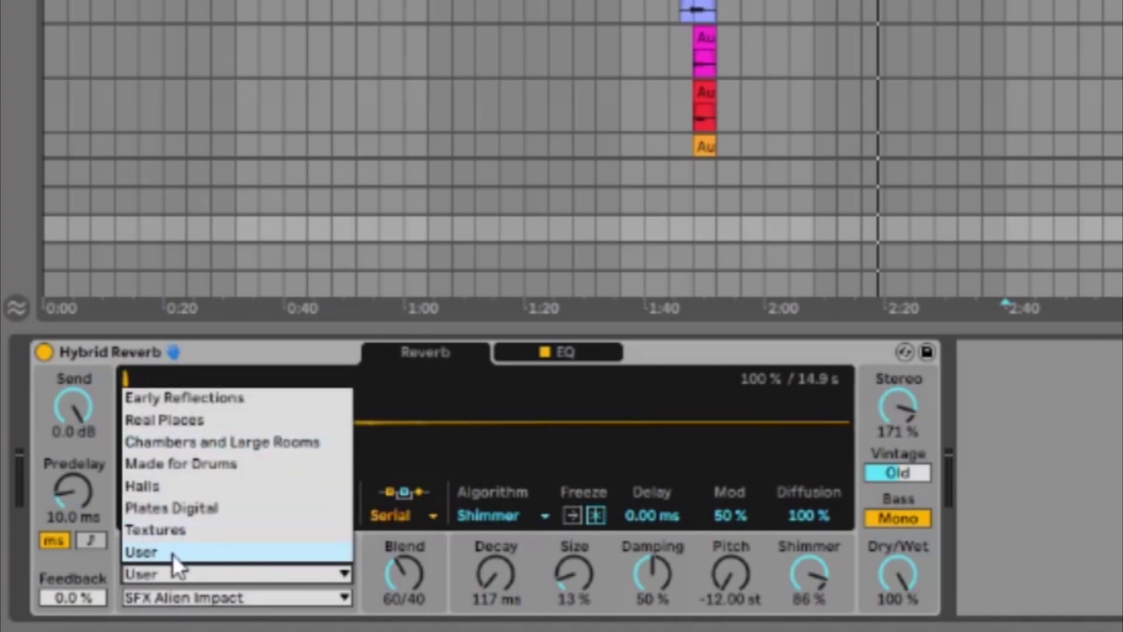
{"action": "left_click", "coordinate": [171, 554]}
{"action": "left_click", "coordinate": [163, 595]}
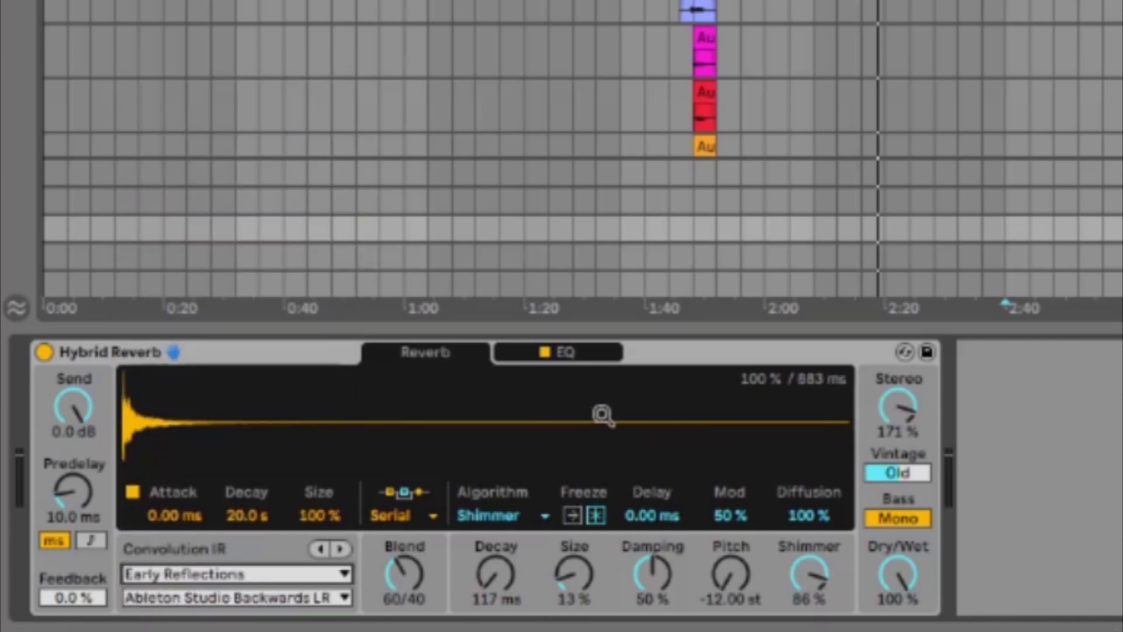
Step: Try the Quartz algorithm in Hybrid Reverb and settle on Dark Hall
{"action": "left_click", "coordinate": [494, 516]}
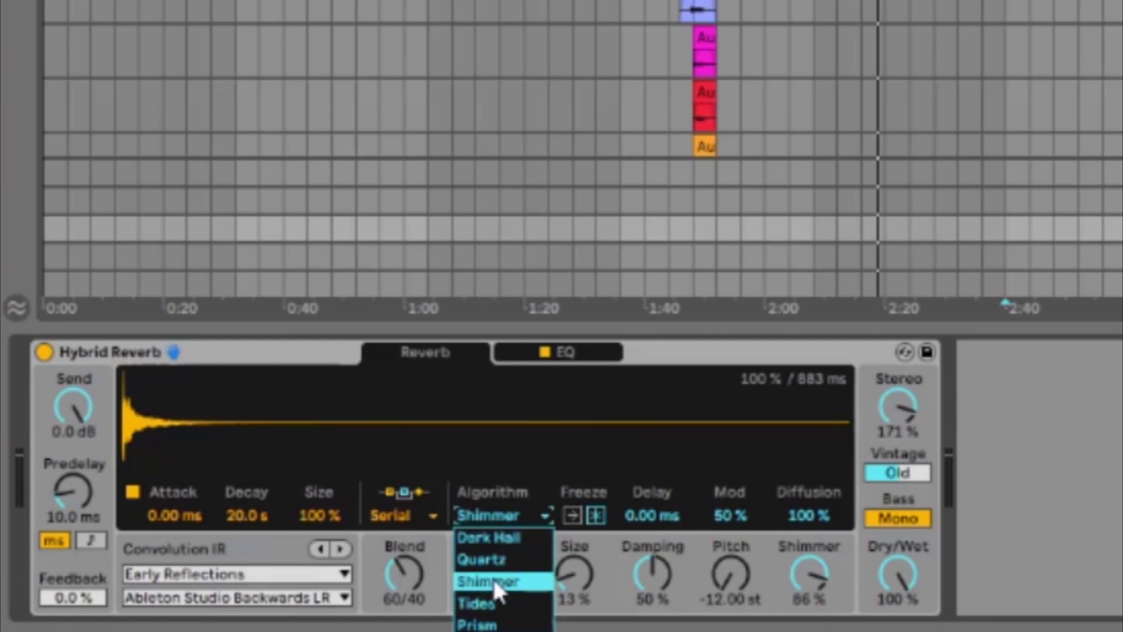
{"action": "left_click", "coordinate": [492, 579]}
{"action": "left_click", "coordinate": [476, 517]}
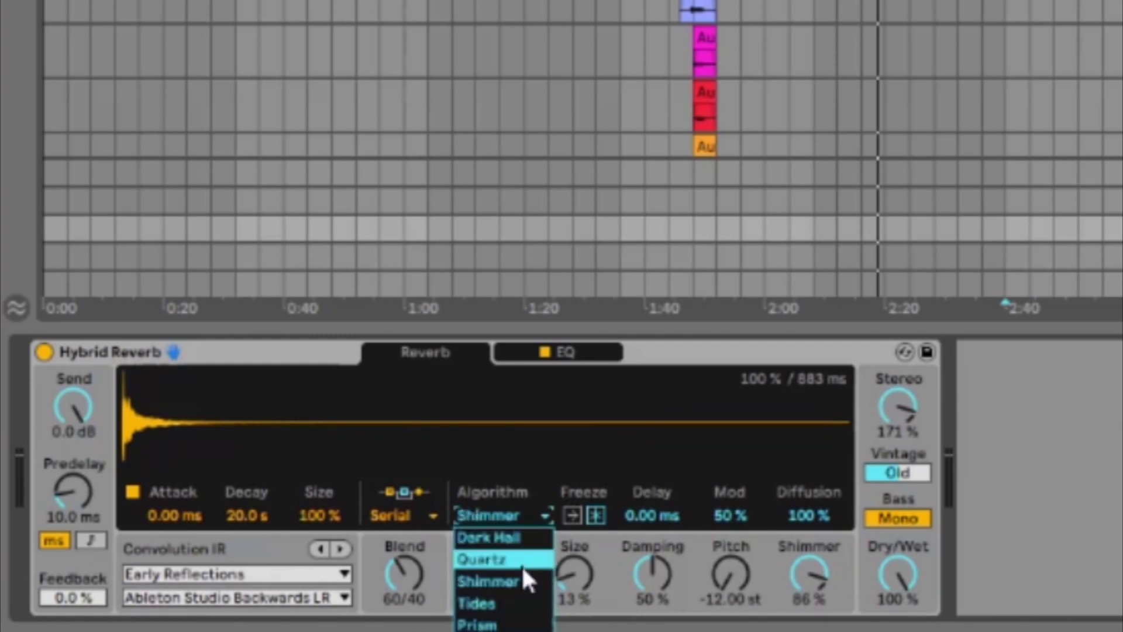
{"action": "left_click", "coordinate": [521, 561]}
{"action": "left_click", "coordinate": [507, 517]}
{"action": "left_click", "coordinate": [500, 536]}
{"action": "left_click", "coordinate": [495, 515]}
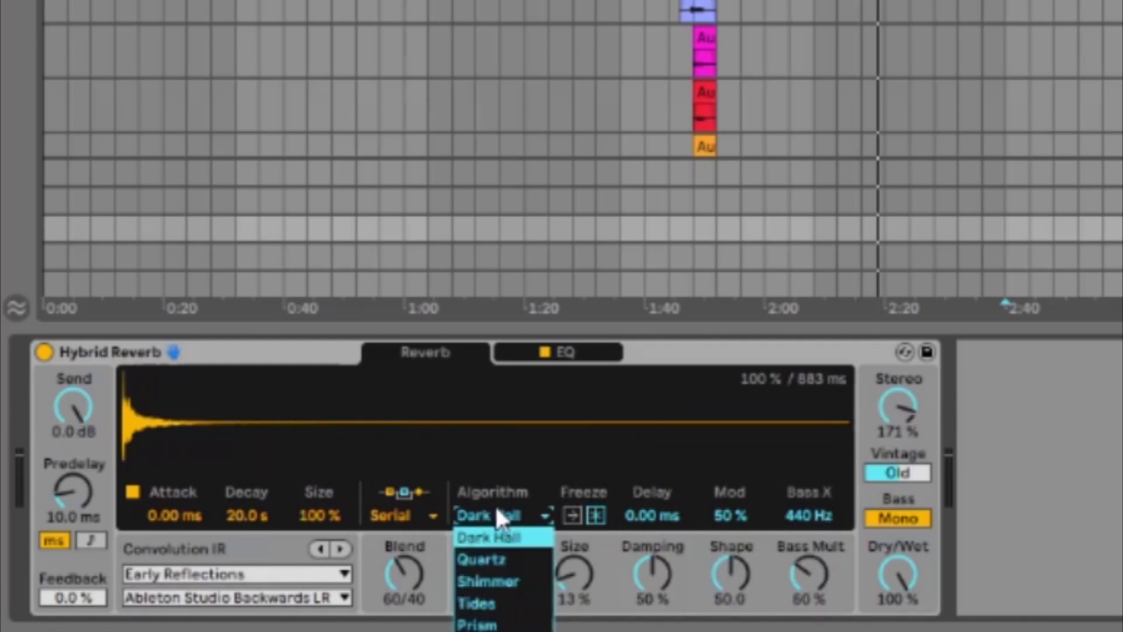
{"action": "left_click", "coordinate": [552, 513]}
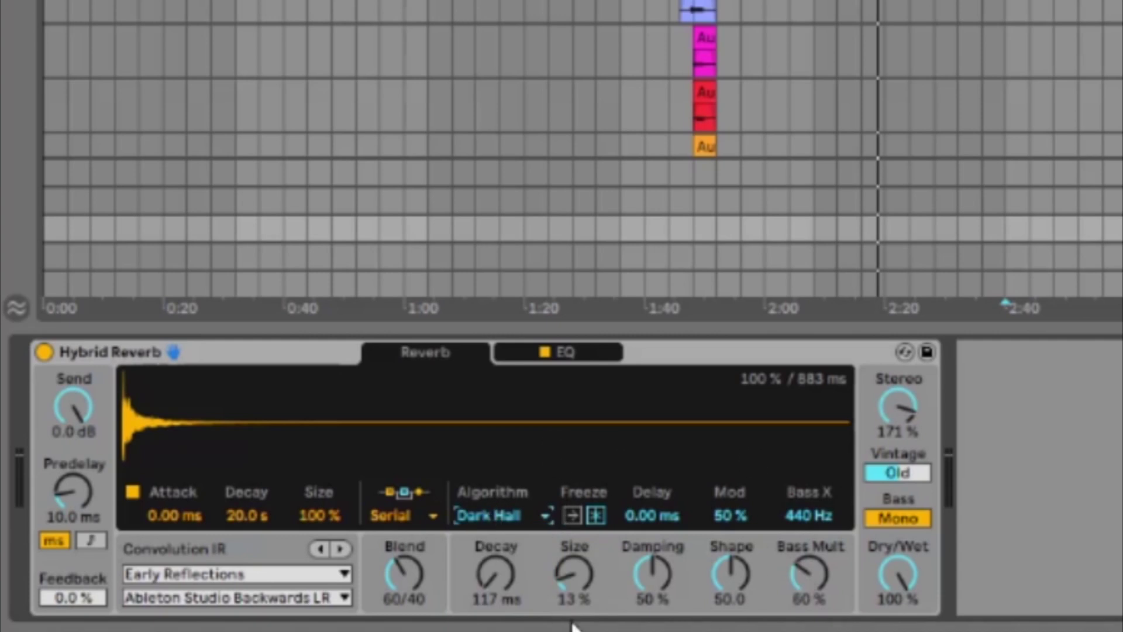
Step: Set Hybrid Reverb's Blend to 67/33, Decay to 818 ms, Size to 43 %, Damping to 17 % and Predelay to 95.1 ms
{"action": "mouse_move", "coordinate": [404, 573]}
{"action": "left_mouse_down"}
{"action": "mouse_move", "coordinate": [404, 468]}
{"action": "mouse_move", "coordinate": [404, 570]}
{"action": "left_mouse_up"}
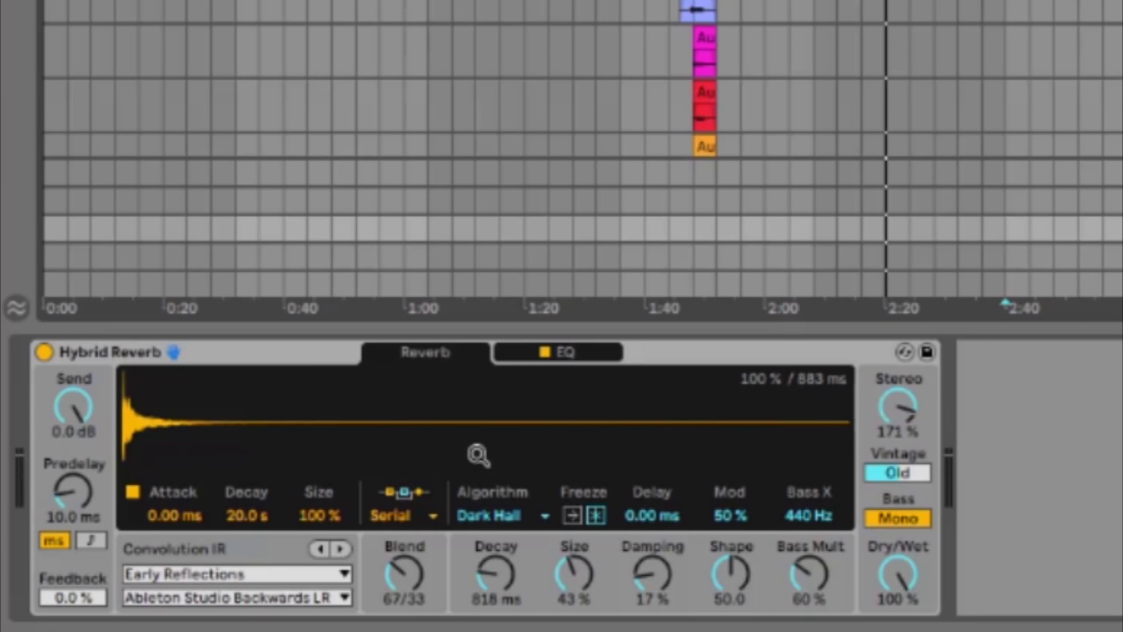
{"action": "left_click_drag", "start_coordinate": [69, 396], "coordinate": [94, 405]}
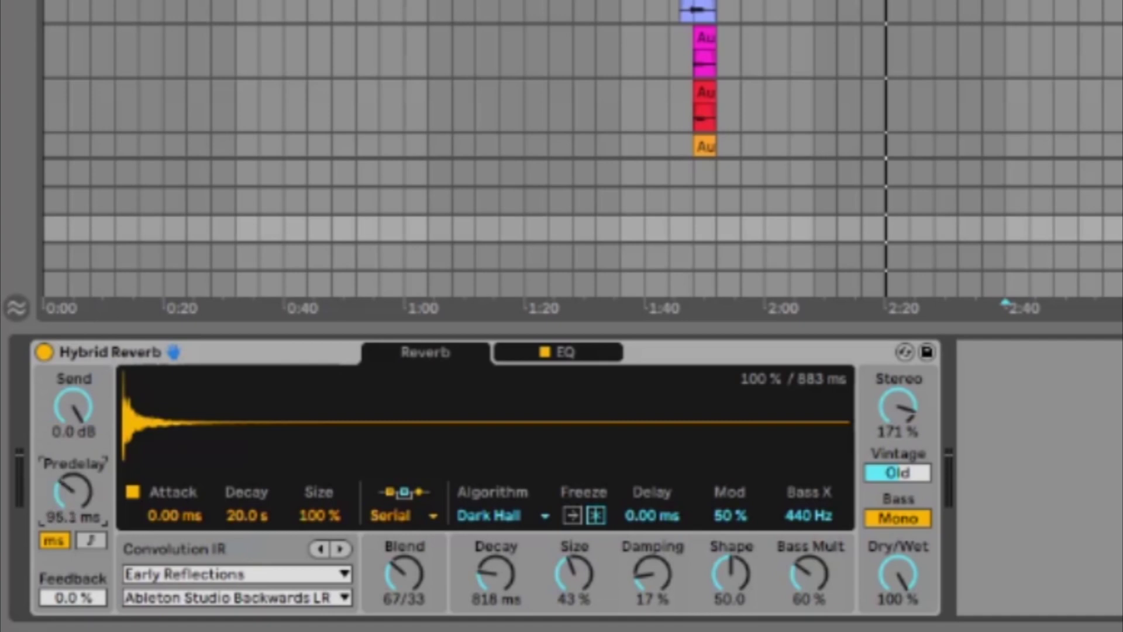
{"action": "left_click", "coordinate": [82, 605]}
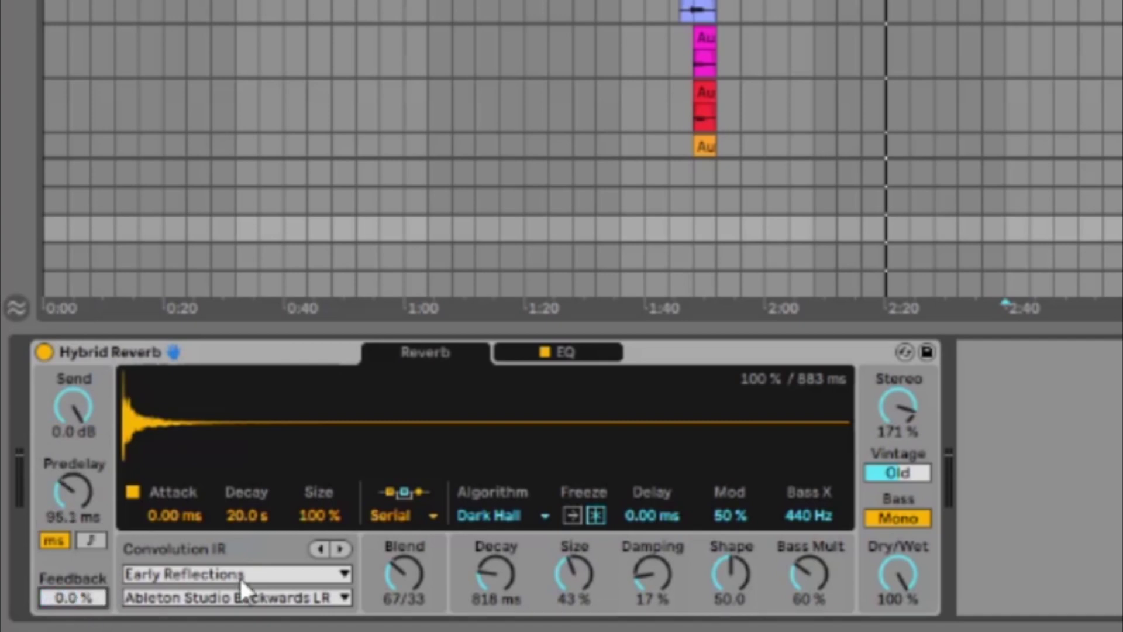
{"action": "mouse_move", "coordinate": [898, 406]}
{"action": "left_mouse_down"}
{"action": "mouse_move", "coordinate": [897, 422]}
{"action": "mouse_move", "coordinate": [898, 408]}
{"action": "left_mouse_up"}
{"action": "mouse_move", "coordinate": [899, 473]}
{"action": "left_mouse_down"}
{"action": "mouse_move", "coordinate": [899, 486]}
{"action": "mouse_move", "coordinate": [899, 453]}
{"action": "mouse_move", "coordinate": [899, 470]}
{"action": "left_mouse_up"}
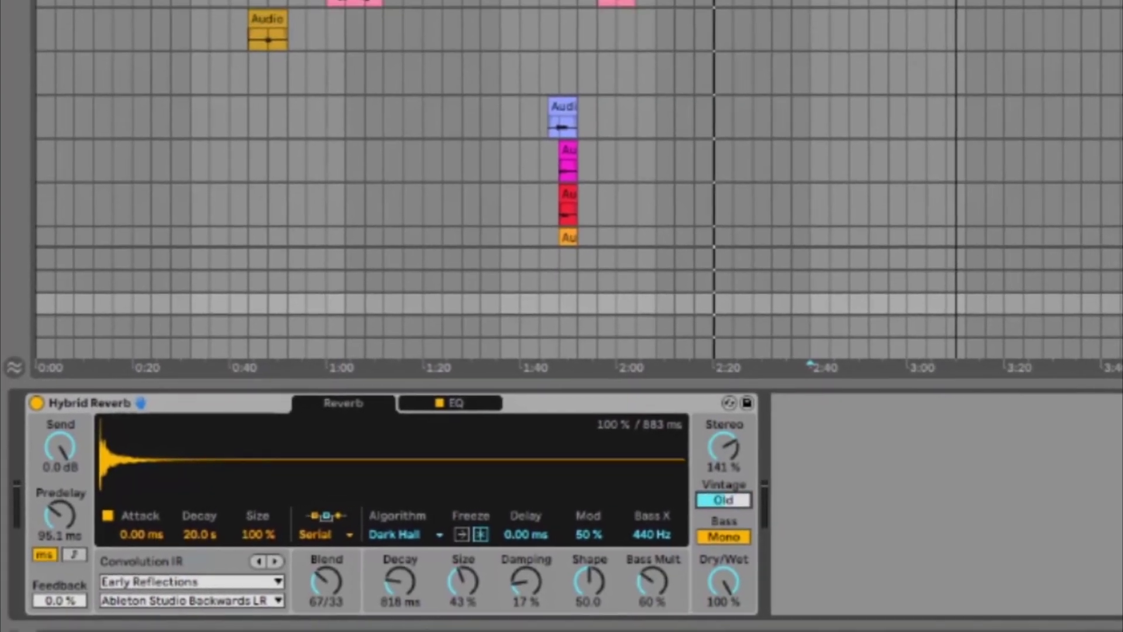
{"action": "left_click", "coordinate": [450, 403]}
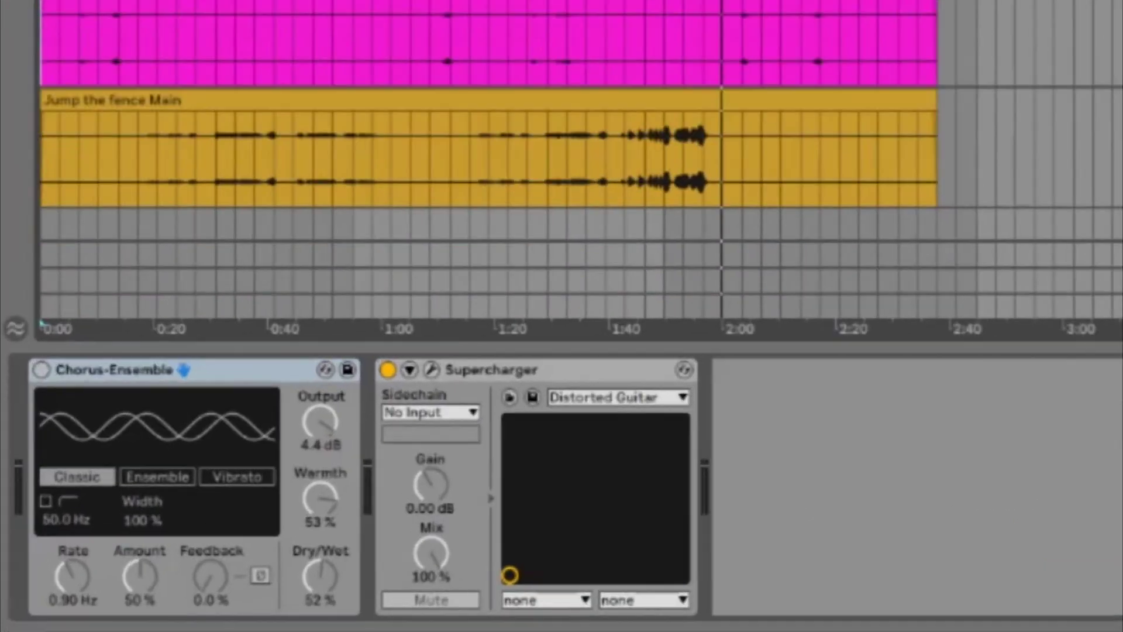
Step: Compare Chorus-Ensemble bypassed and active during playback, and audition its Ensemble and Vibrato modes
{"action": "key", "text": "space"}
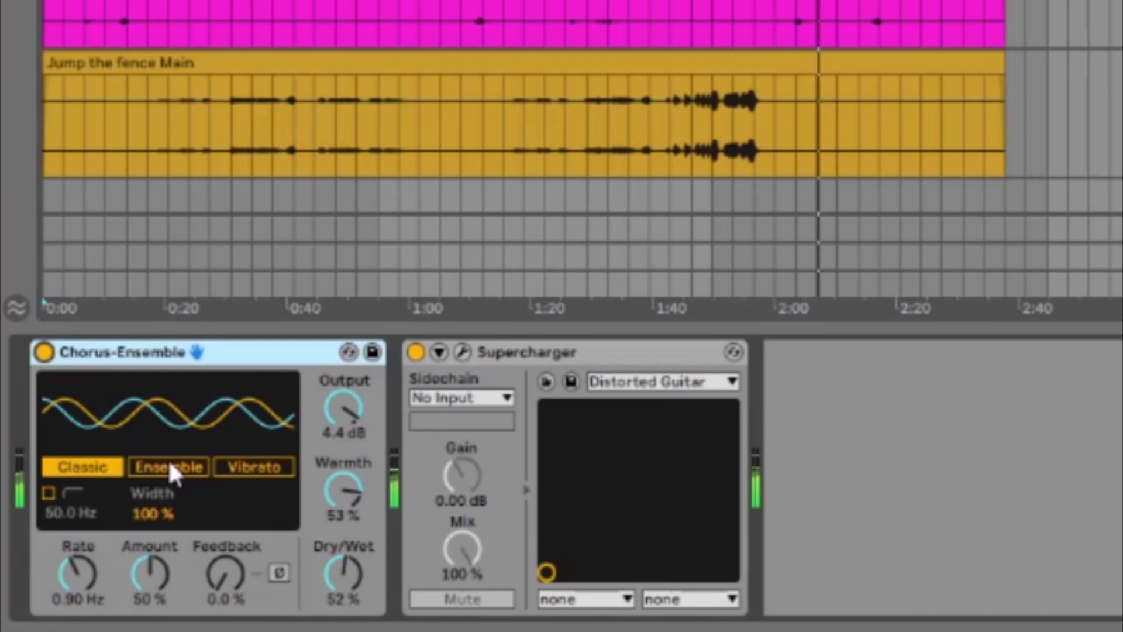
{"action": "left_click", "coordinate": [45, 352]}
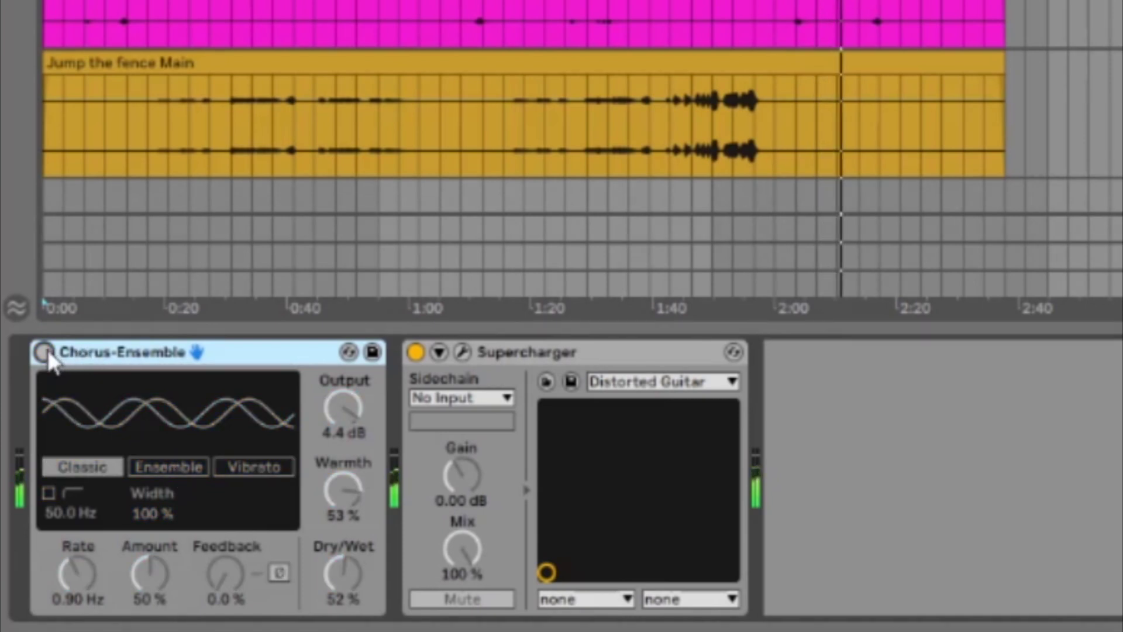
{"action": "left_click", "coordinate": [44, 352]}
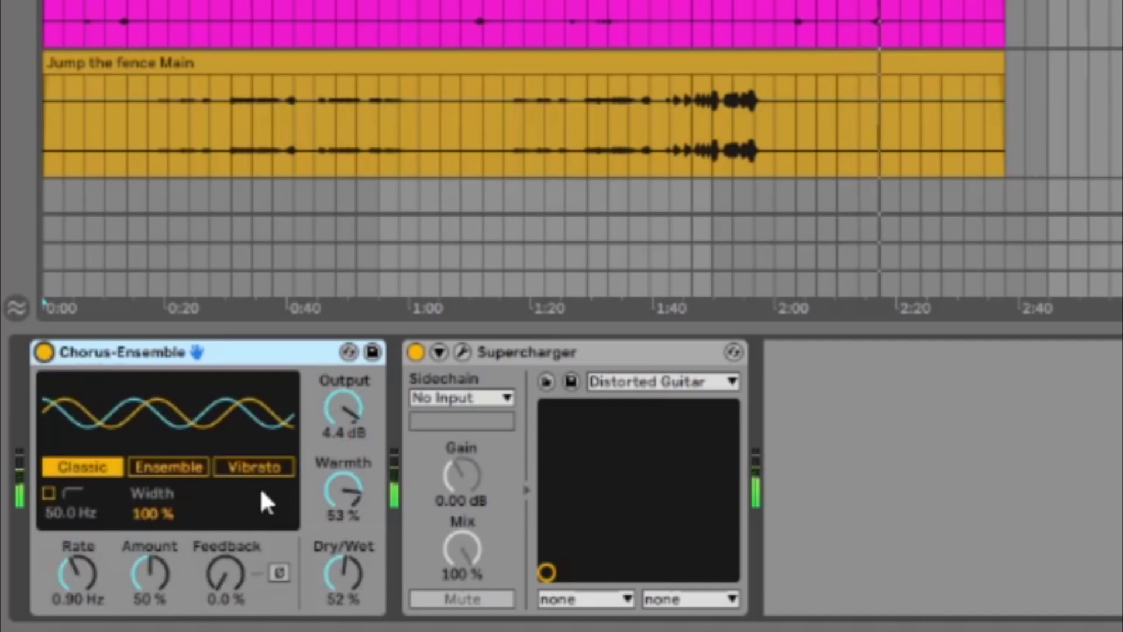
{"action": "left_click", "coordinate": [166, 466]}
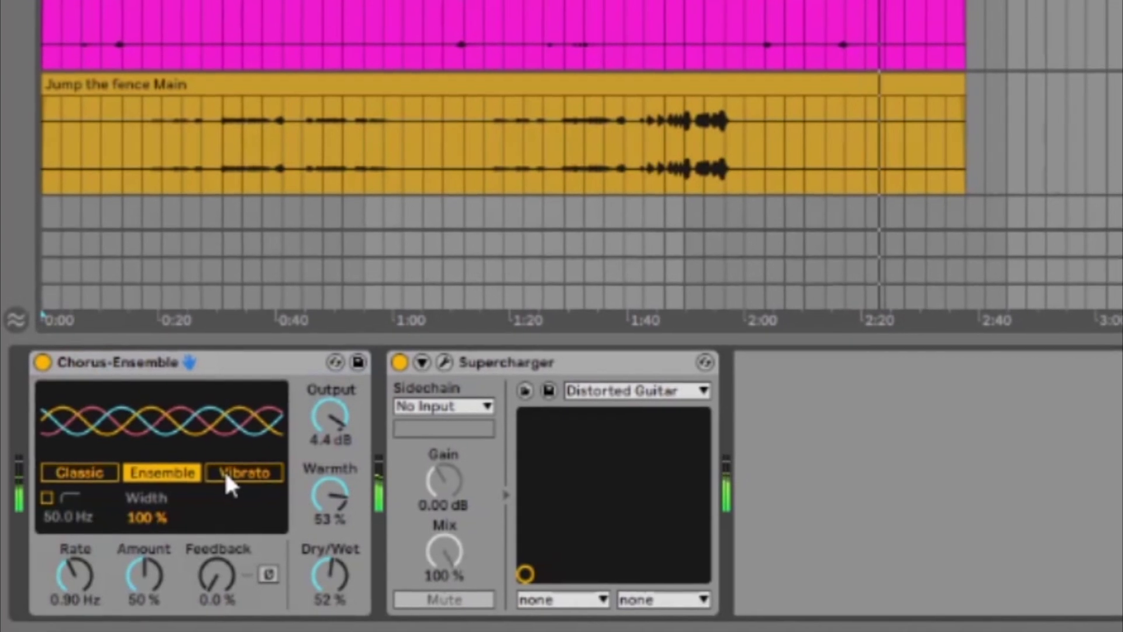
{"action": "left_click", "coordinate": [225, 473]}
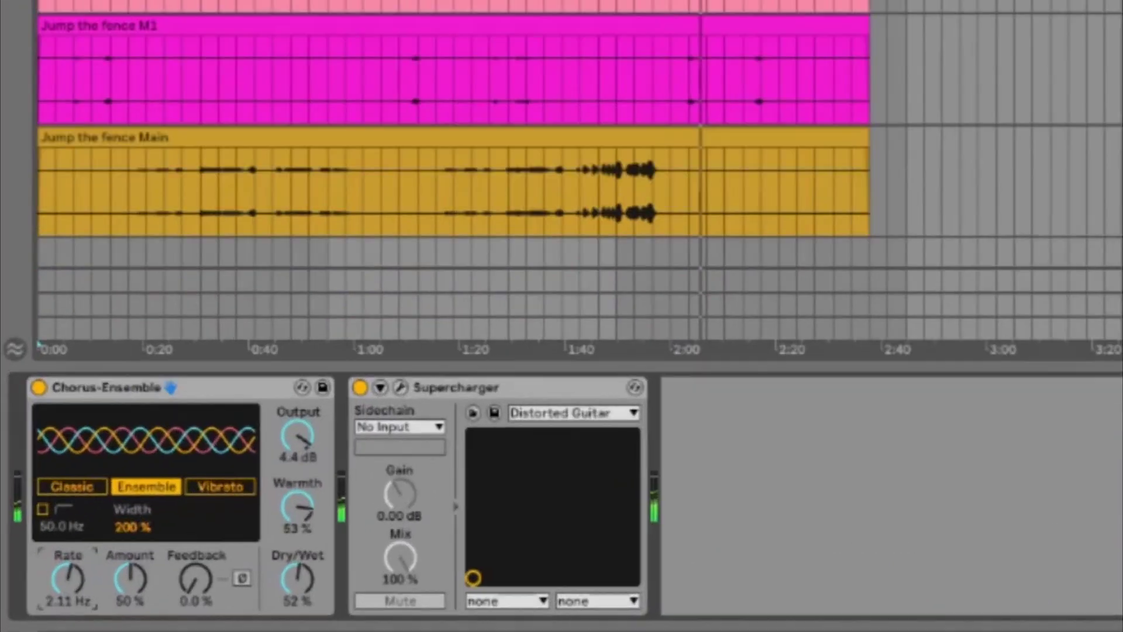
Step: In Chorus-Ensemble's Ensemble mode, set Rate to 3.96 Hz, Width to 39 %, Amount to 7.1 % and Feedback to 50 %
{"action": "left_click_drag", "start_coordinate": [34, 596], "coordinate": [34, 579]}
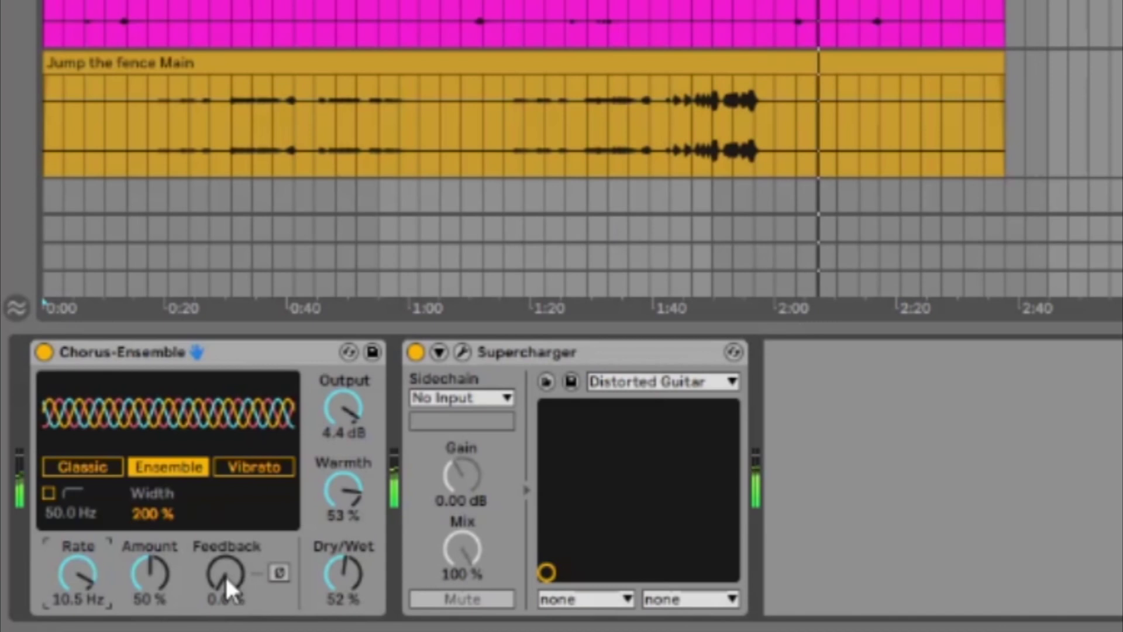
{"action": "left_click_drag", "start_coordinate": [226, 579], "coordinate": [227, 538]}
{"action": "left_click_drag", "start_coordinate": [100, 568], "coordinate": [78, 558]}
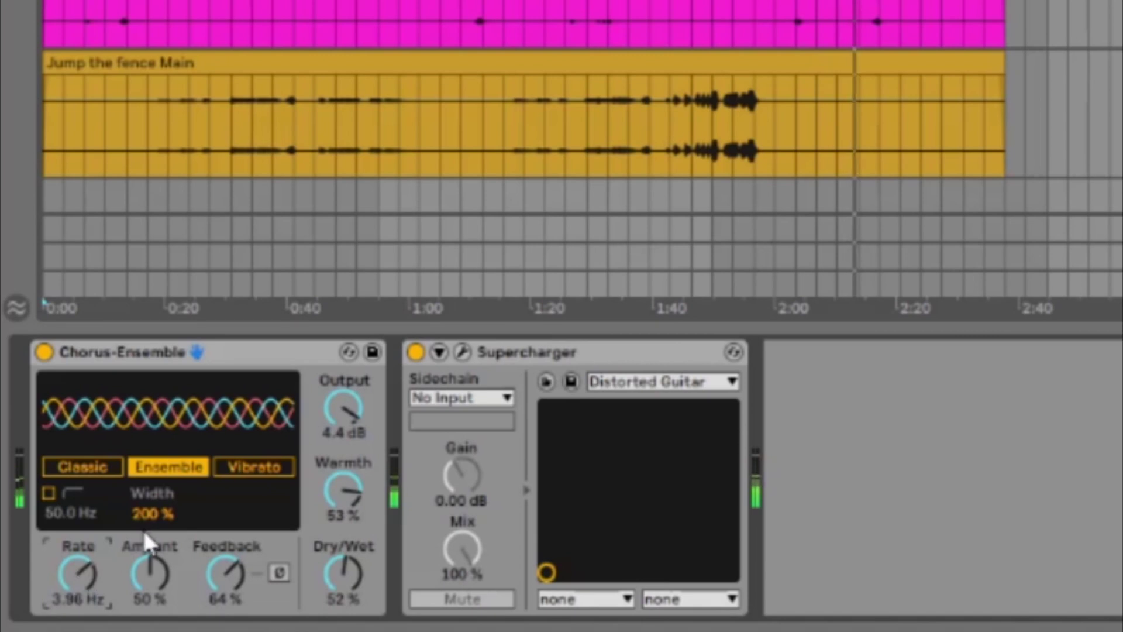
{"action": "left_click_drag", "start_coordinate": [149, 513], "coordinate": [149, 587]}
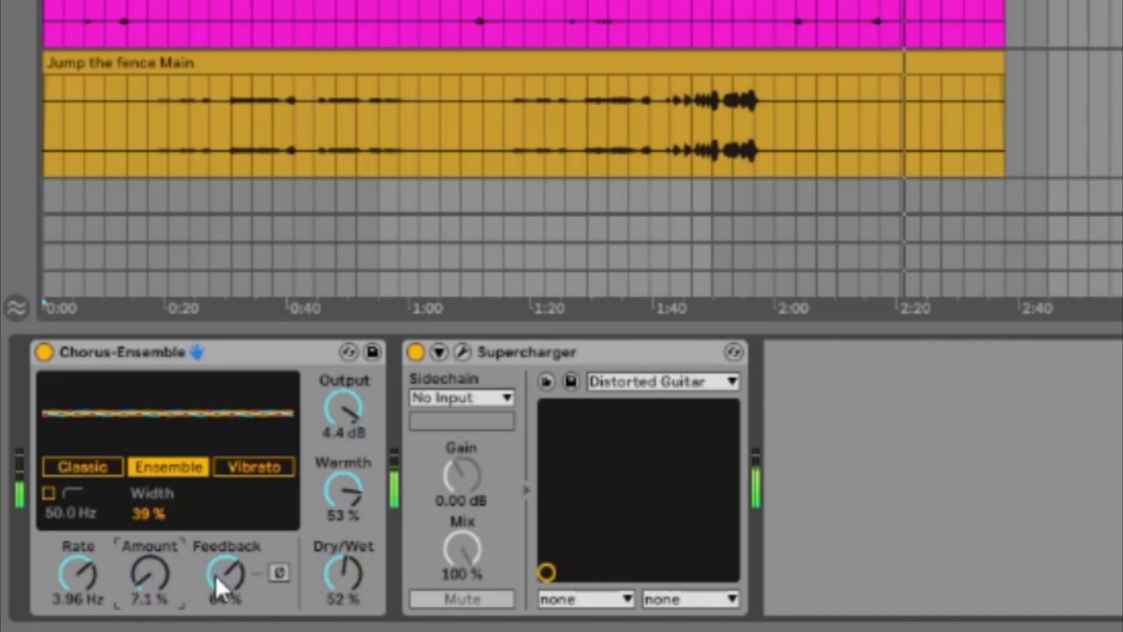
{"action": "left_click_drag", "start_coordinate": [215, 574], "coordinate": [238, 564]}
Step: Switch Chorus-Ensemble to Vibrato mode and raise its Rate and Amount for a stronger vibrato during playback
{"action": "left_click", "coordinate": [250, 461]}
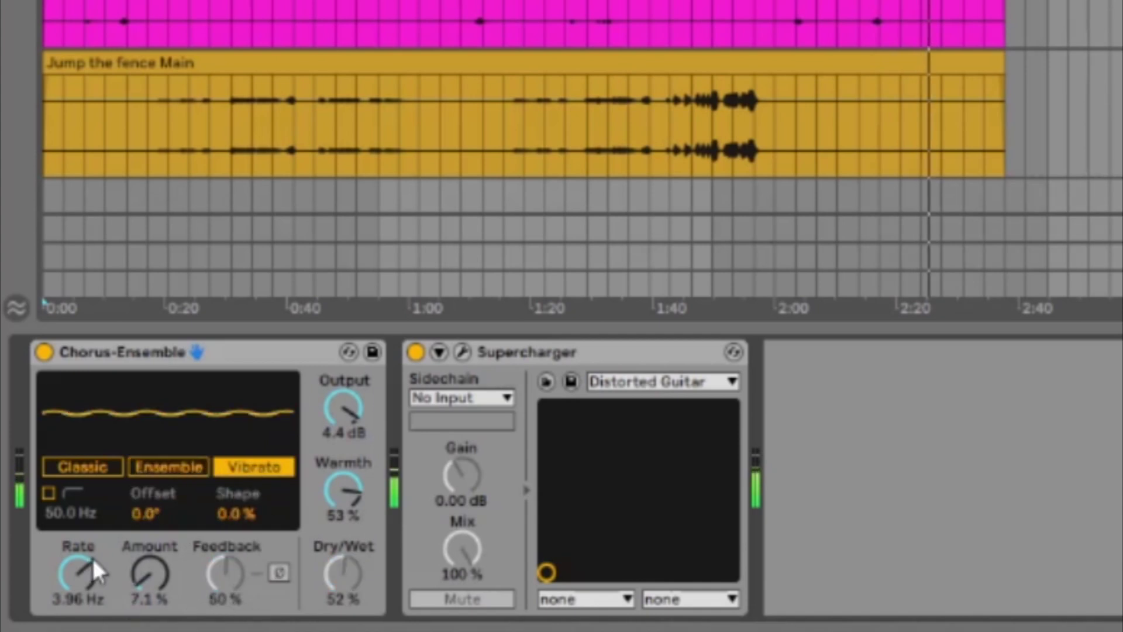
{"action": "left_click_drag", "start_coordinate": [90, 561], "coordinate": [89, 554]}
{"action": "left_click_drag", "start_coordinate": [153, 571], "coordinate": [153, 542]}
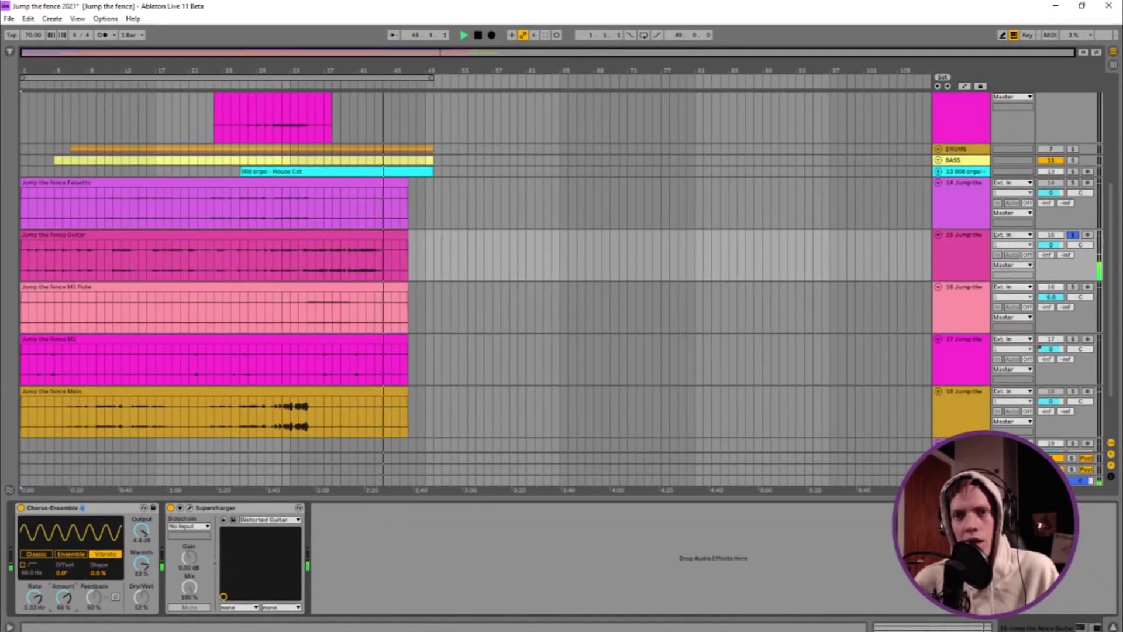
{"action": "left_click", "coordinate": [224, 78]}
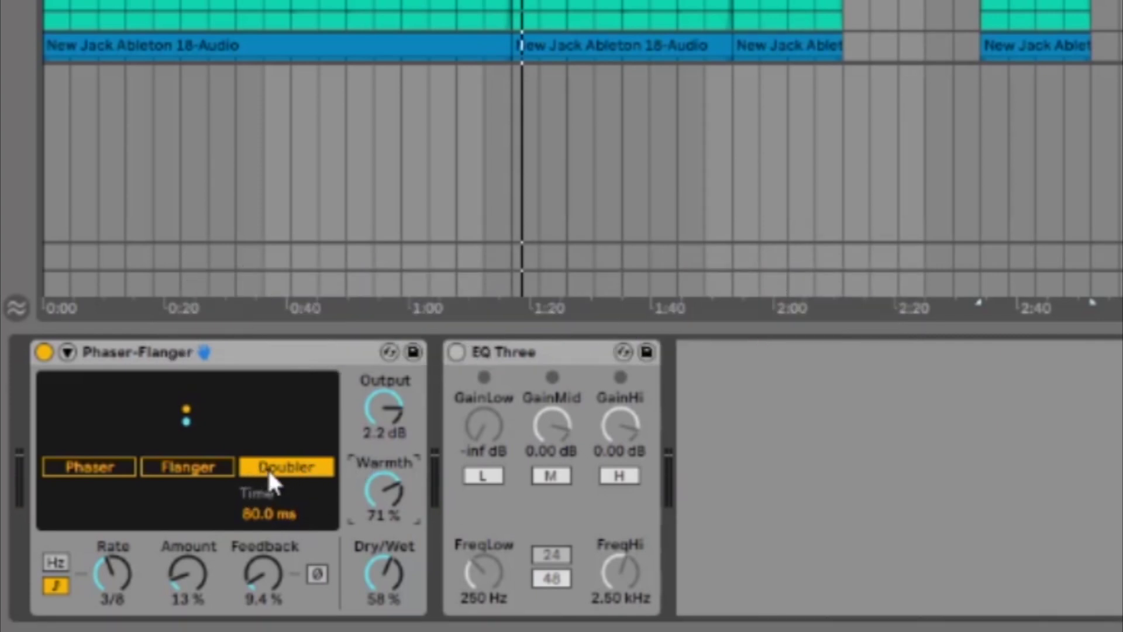
Step: Set Phaser-Flanger to Phaser mode and raise its Amount to 54 % during playback
{"action": "left_click", "coordinate": [189, 535]}
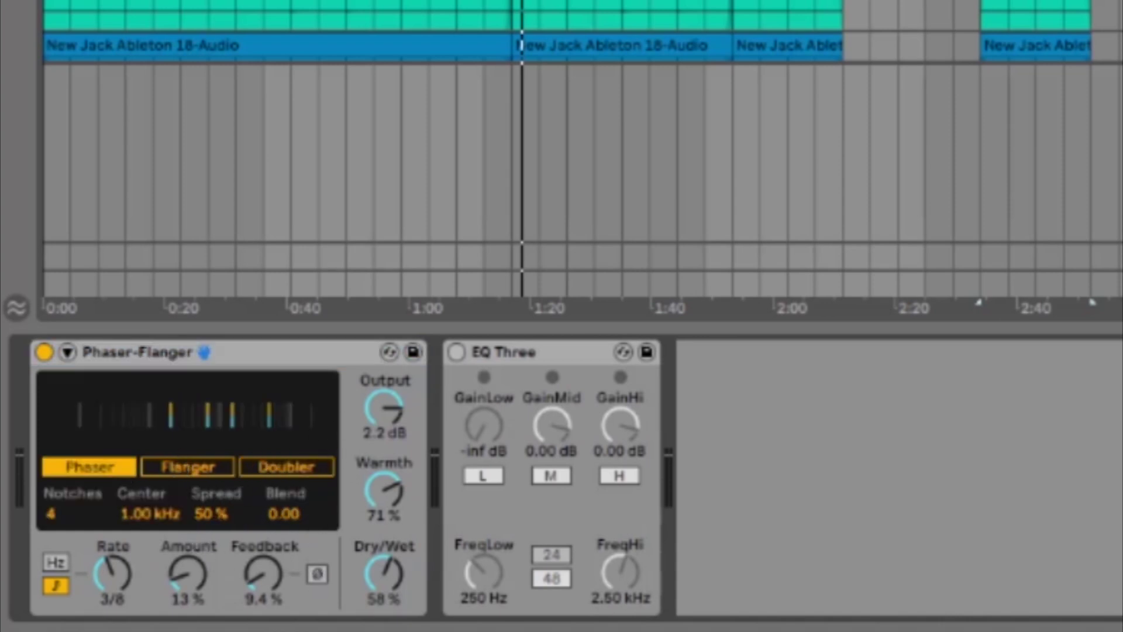
{"action": "key", "text": "space"}
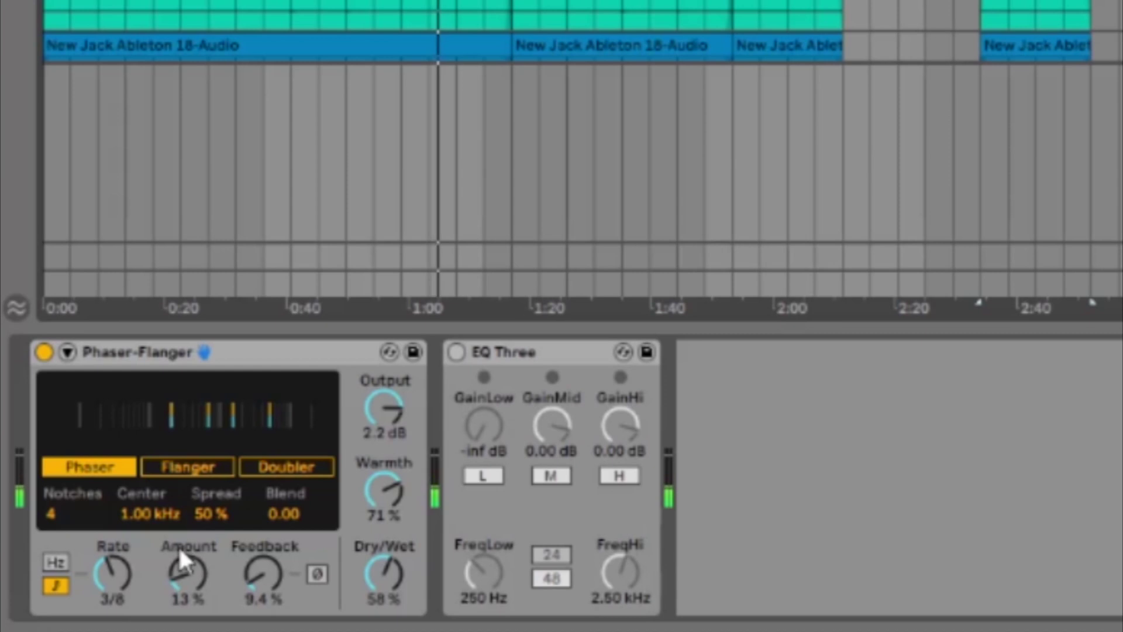
{"action": "left_click_drag", "start_coordinate": [187, 573], "coordinate": [187, 531]}
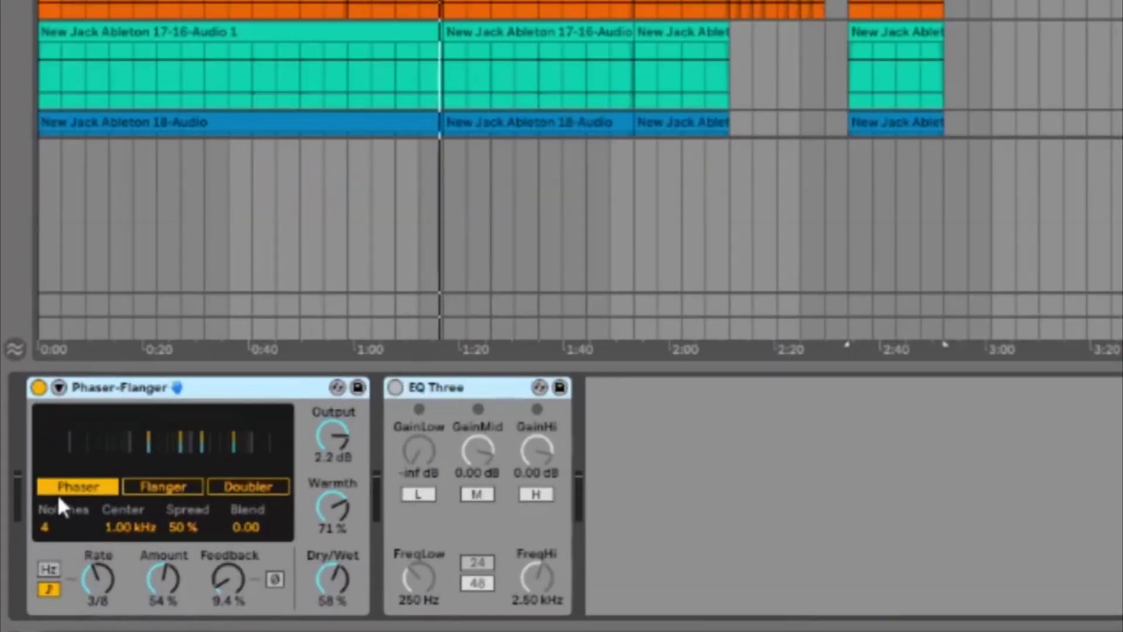
Step: Group Phaser-Flanger and EQ Three into an Audio Effect Rack, show its macro controls and expand them to 16 macros
{"action": "key", "text": "ctrl+g"}
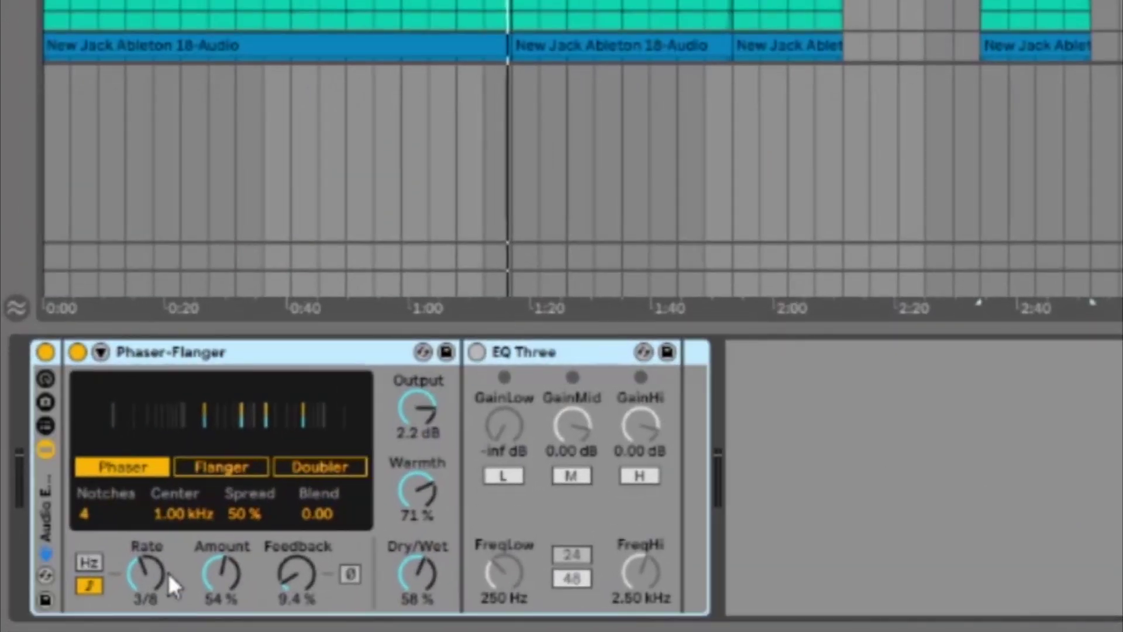
{"action": "left_click", "coordinate": [45, 380]}
{"action": "left_click", "coordinate": [97, 404]}
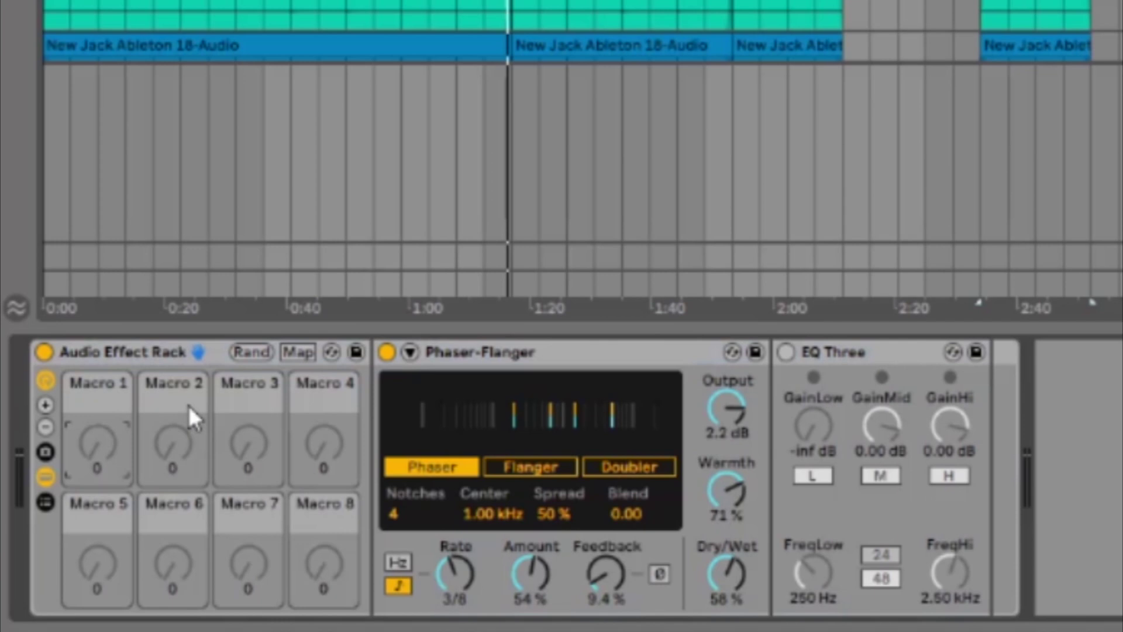
{"action": "left_click", "coordinate": [43, 403]}
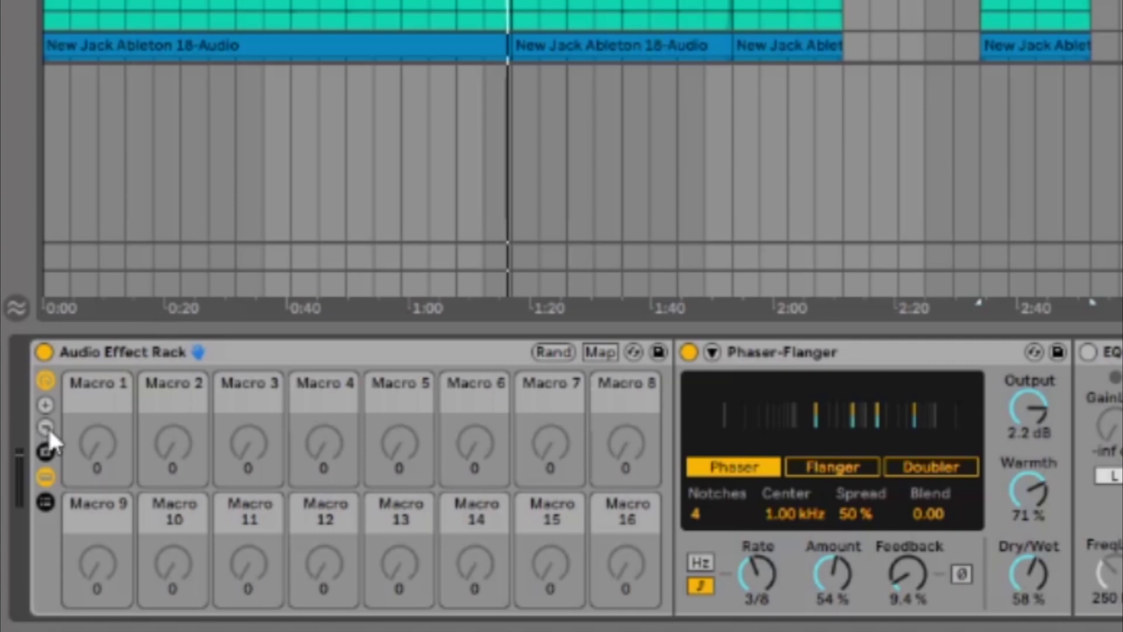
Step: Reduce the Audio Effect Rack to four visible macros and expand it again to 14
{"action": "left_click", "coordinate": [46, 427]}
{"action": "left_click", "coordinate": [47, 427]}
{"action": "left_click", "coordinate": [46, 427]}
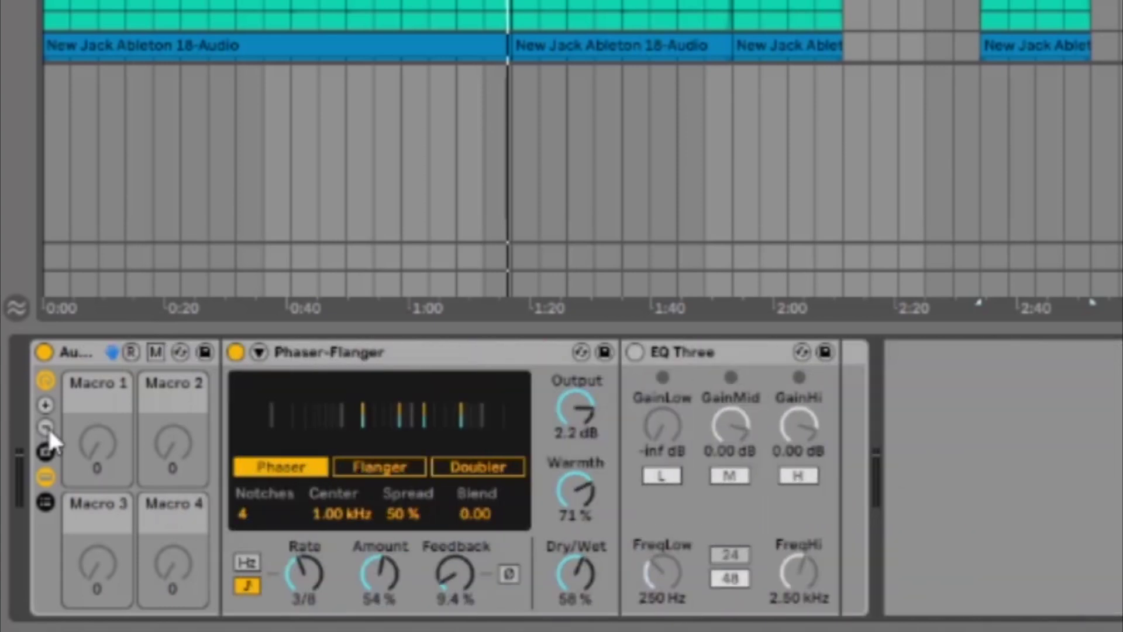
{"action": "left_click", "coordinate": [47, 426]}
{"action": "left_click", "coordinate": [46, 406]}
{"action": "left_click", "coordinate": [45, 405]}
{"action": "left_click", "coordinate": [45, 406]}
{"action": "left_click", "coordinate": [46, 405]}
{"action": "left_click", "coordinate": [45, 405]}
{"action": "left_click", "coordinate": [46, 405]}
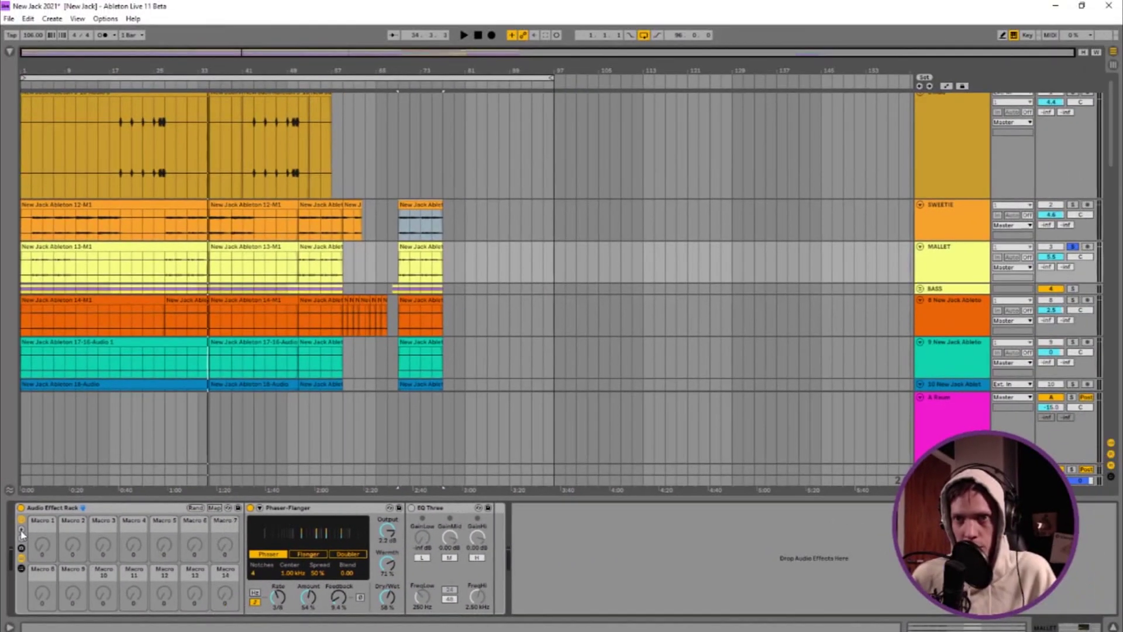
{"action": "left_click", "coordinate": [45, 406]}
Step: Cut the rack back to six macros, expand it to 10 and show its Macro Variations
{"action": "left_click", "coordinate": [21, 538]}
{"action": "left_click", "coordinate": [22, 538]}
{"action": "left_click", "coordinate": [21, 538]}
{"action": "left_click", "coordinate": [22, 538]}
{"action": "left_click", "coordinate": [22, 538]}
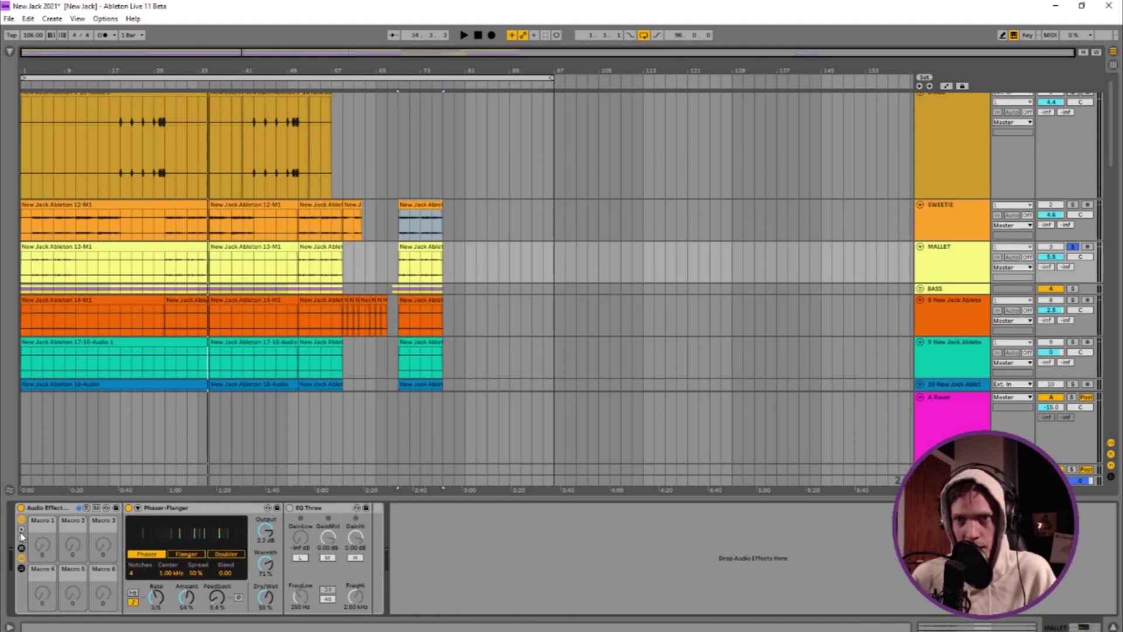
{"action": "left_click", "coordinate": [21, 531]}
{"action": "left_click", "coordinate": [21, 531]}
{"action": "left_click", "coordinate": [21, 531]}
{"action": "left_click", "coordinate": [21, 538]}
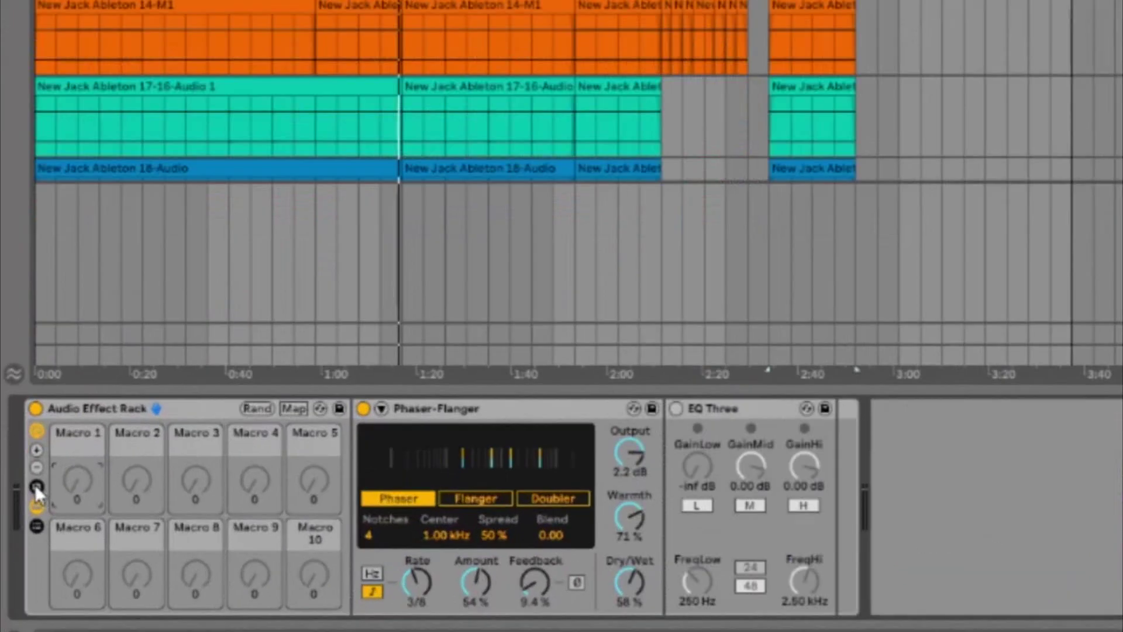
{"action": "left_click", "coordinate": [21, 548]}
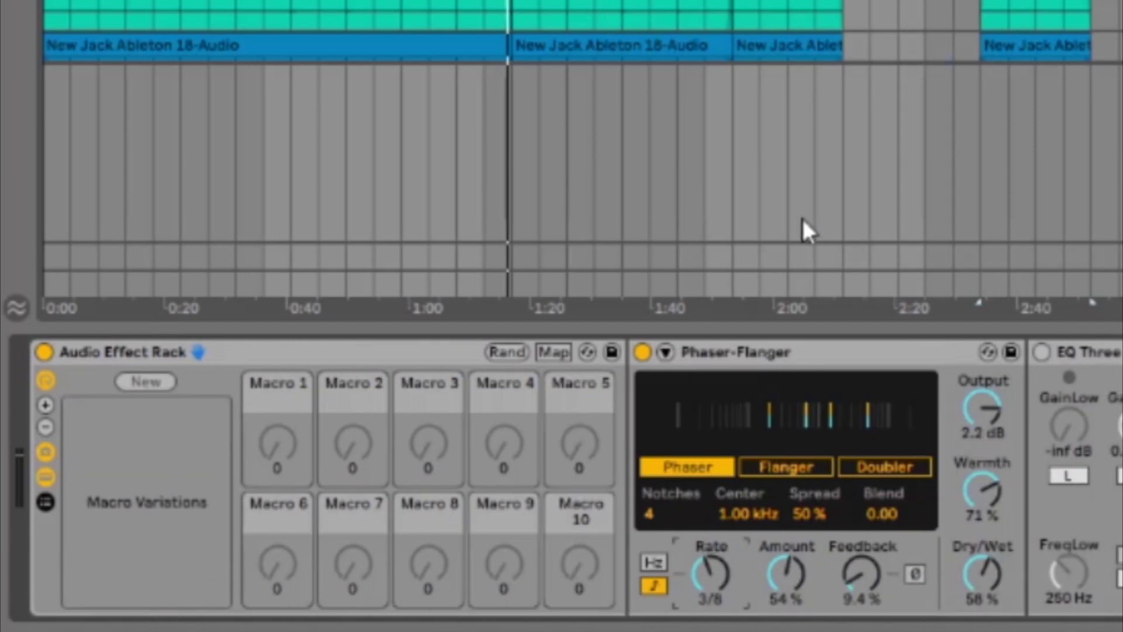
Step: Map Phaser-Flanger's Output to Macro 8, Dry/Wet to Macro 7 and Feedback to Macro 9
{"action": "right_click", "coordinate": [966, 398]}
{"action": "left_click", "coordinate": [1081, 212]}
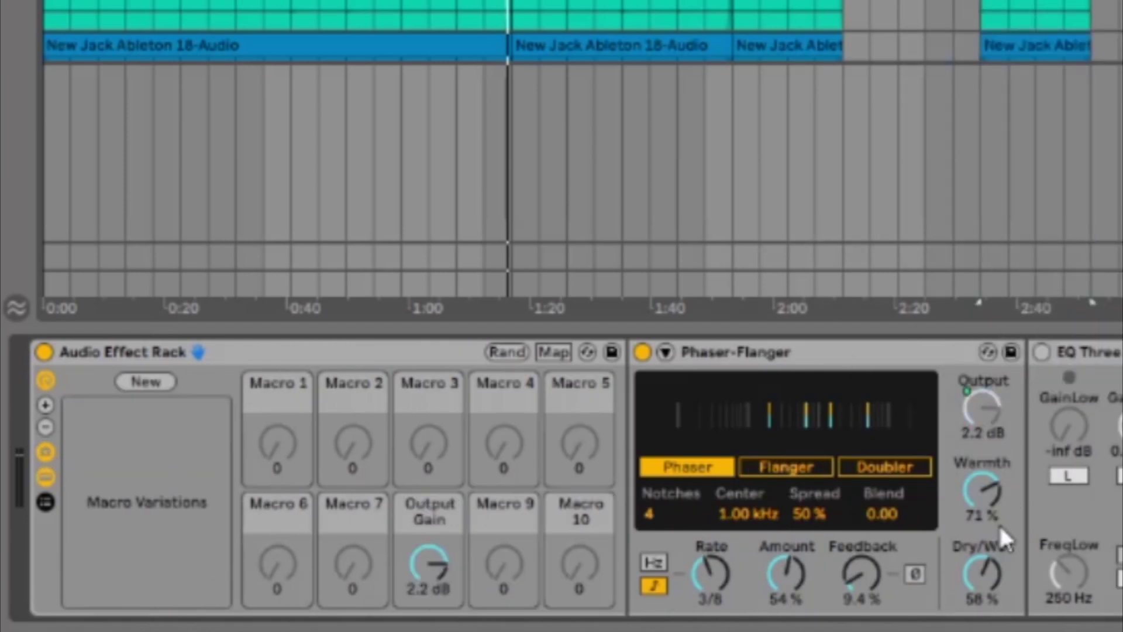
{"action": "right_click", "coordinate": [962, 576]}
{"action": "left_click", "coordinate": [1041, 363]}
{"action": "right_click", "coordinate": [861, 574]}
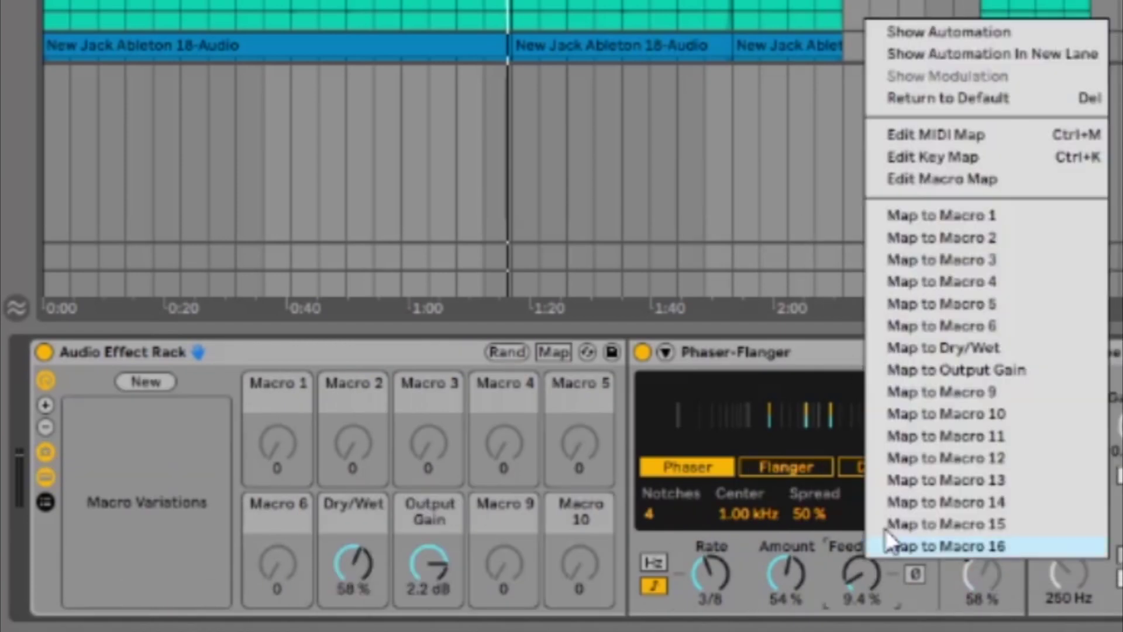
{"action": "left_click", "coordinate": [952, 388]}
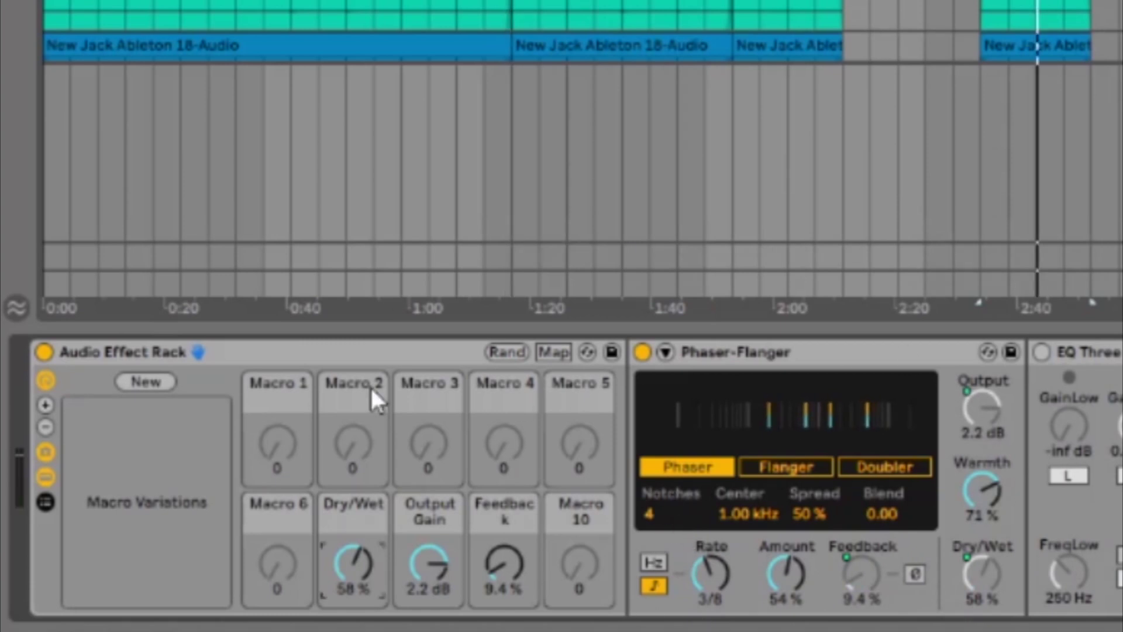
Step: Store the current macro settings as a variation, and store a second one with Dry/Wet 100 %, Output Gain 6.0 dB and Feedback 89 %
{"action": "left_click", "coordinate": [176, 383]}
{"action": "left_click", "coordinate": [102, 408]}
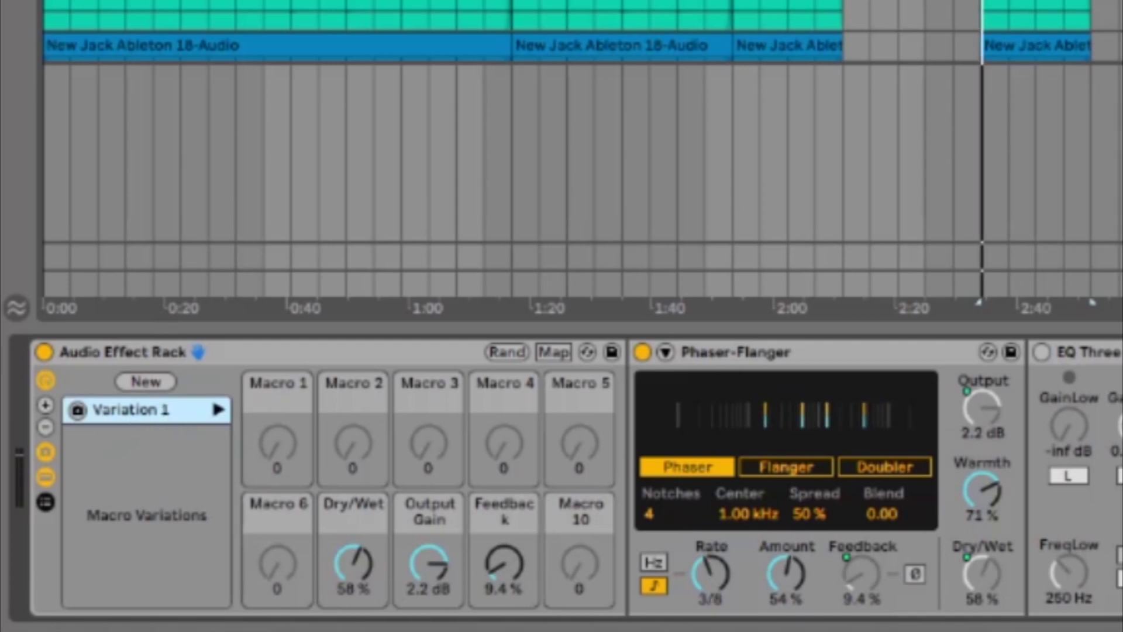
{"action": "left_click_drag", "start_coordinate": [346, 566], "coordinate": [351, 383]}
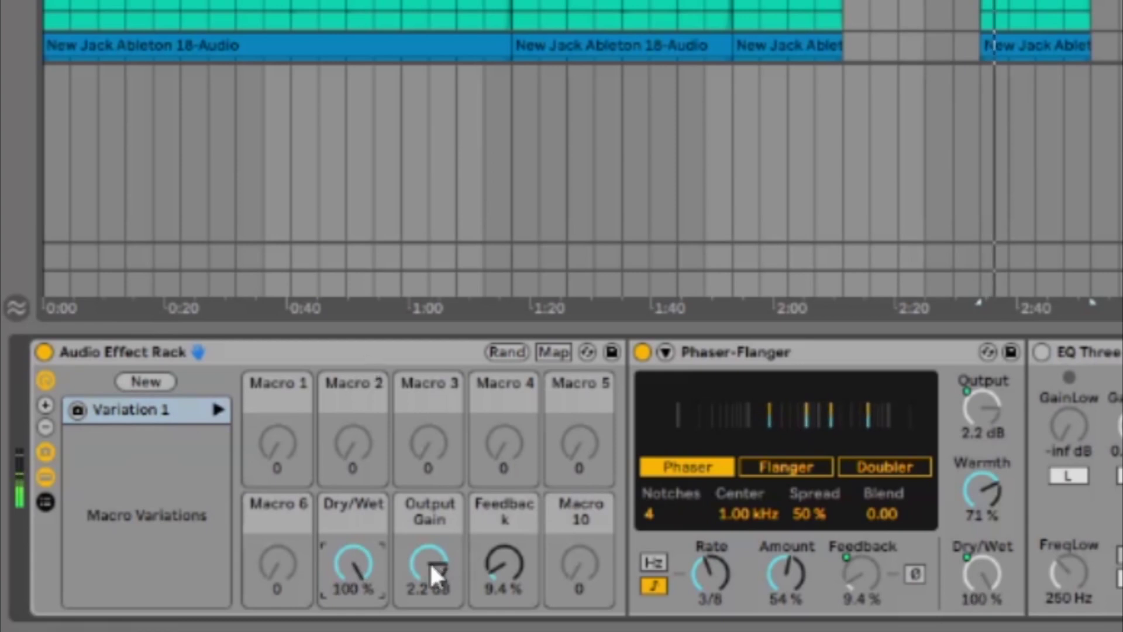
{"action": "left_click_drag", "start_coordinate": [431, 571], "coordinate": [431, 543]}
{"action": "left_click_drag", "start_coordinate": [503, 565], "coordinate": [503, 503]}
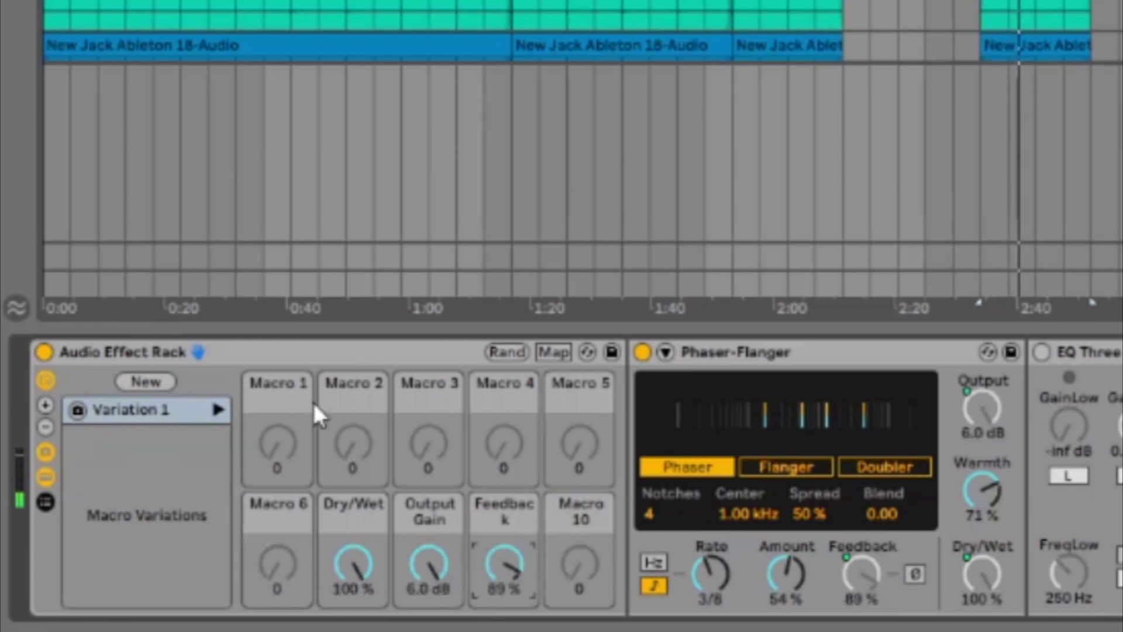
{"action": "left_click", "coordinate": [155, 380]}
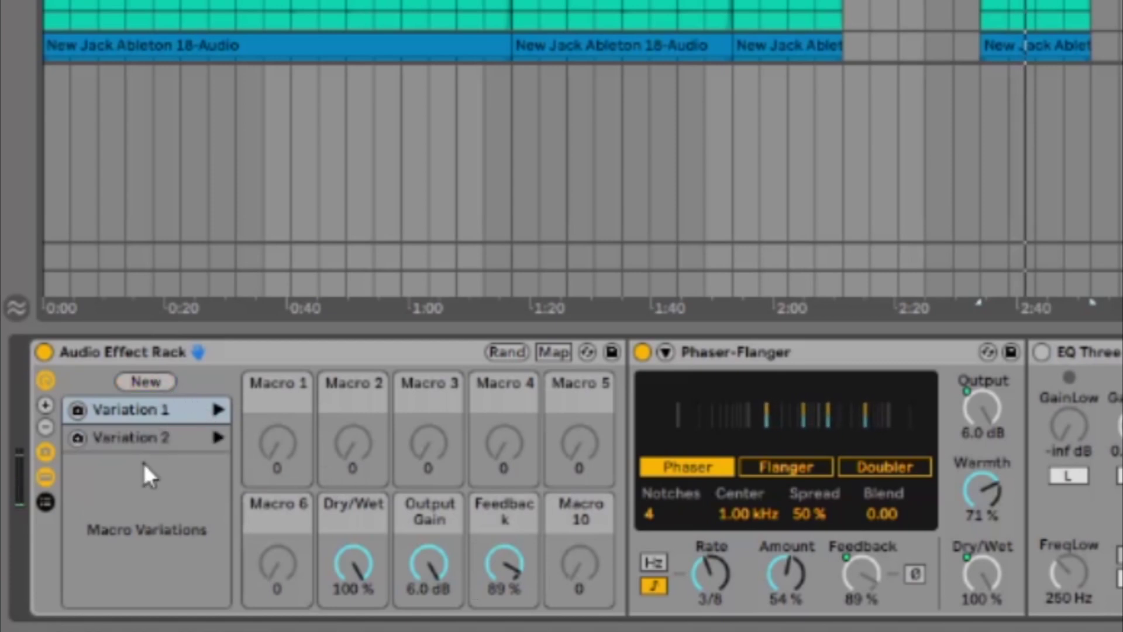
Step: Switch back and forth between Variation 1 and Variation 2 to compare their stored macro settings
{"action": "left_click", "coordinate": [173, 440]}
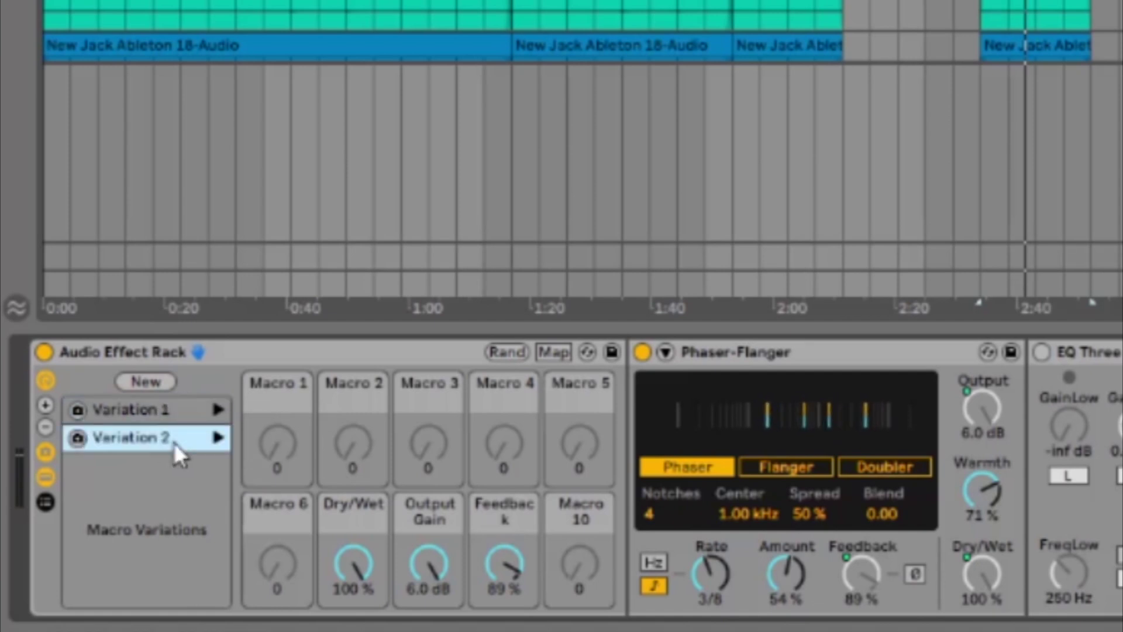
{"action": "left_click", "coordinate": [152, 407]}
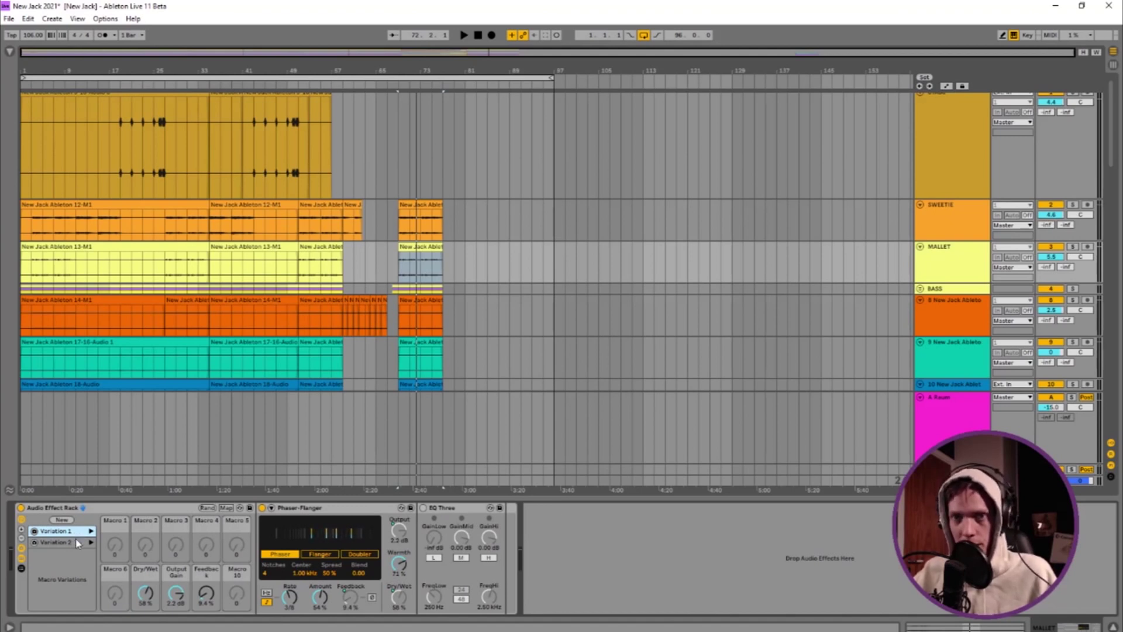
{"action": "left_click", "coordinate": [79, 543]}
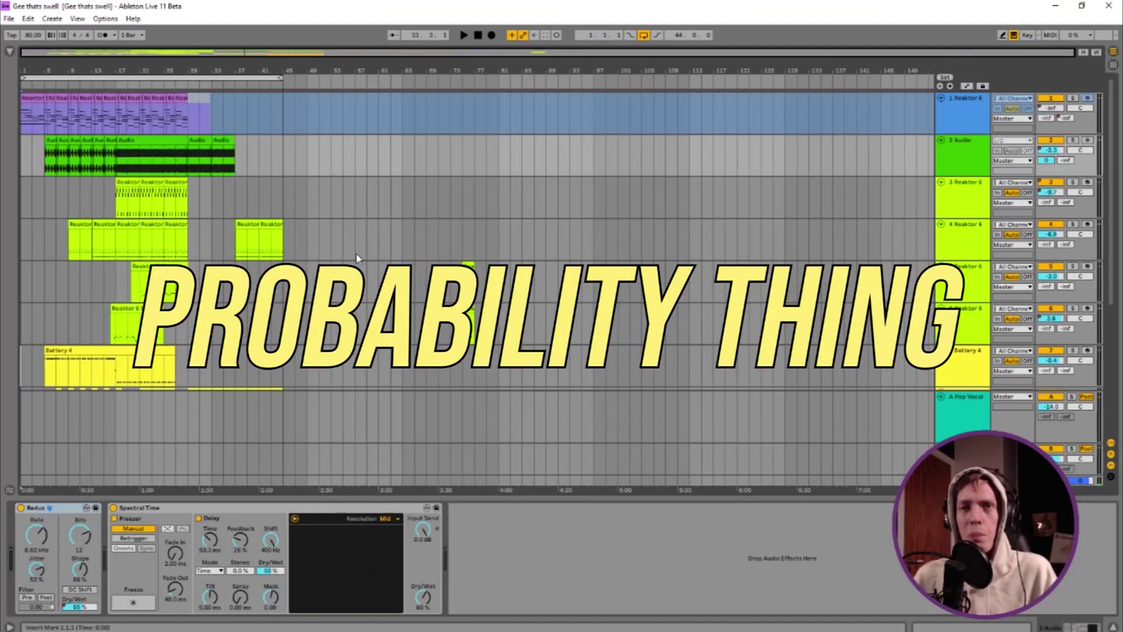
Step: In the Gee thats swell set, play from around bar 37 and open the Super 8 6 clip in an enlarged note editor
{"action": "scroll", "coordinate": [161, 229], "scroll_direction": "down", "scroll_amount": 3}
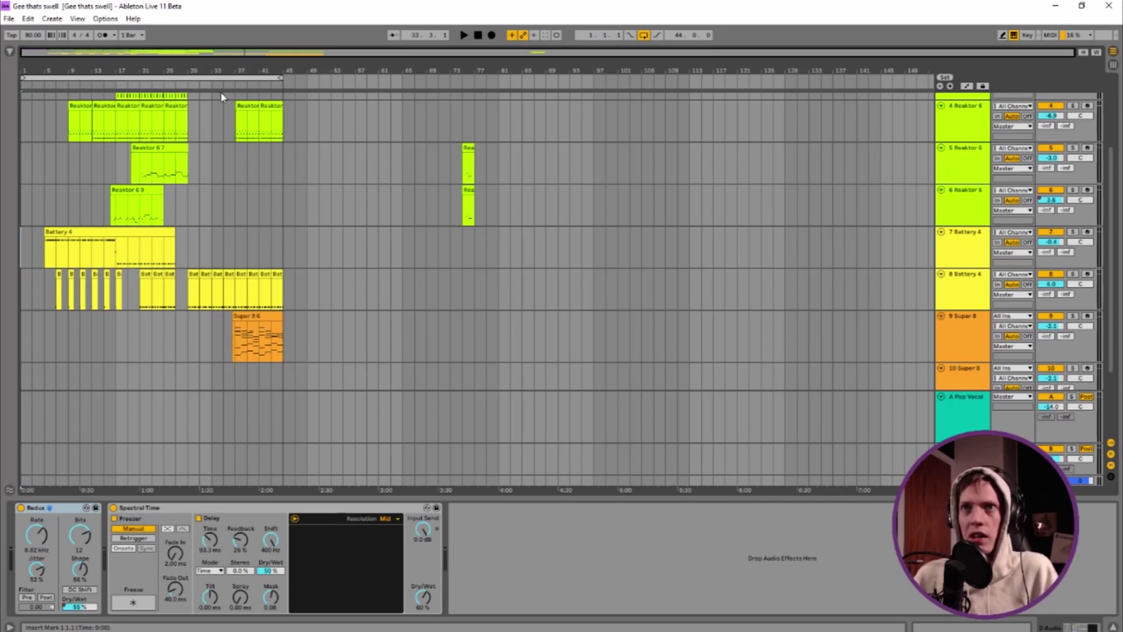
{"action": "left_click", "coordinate": [234, 85]}
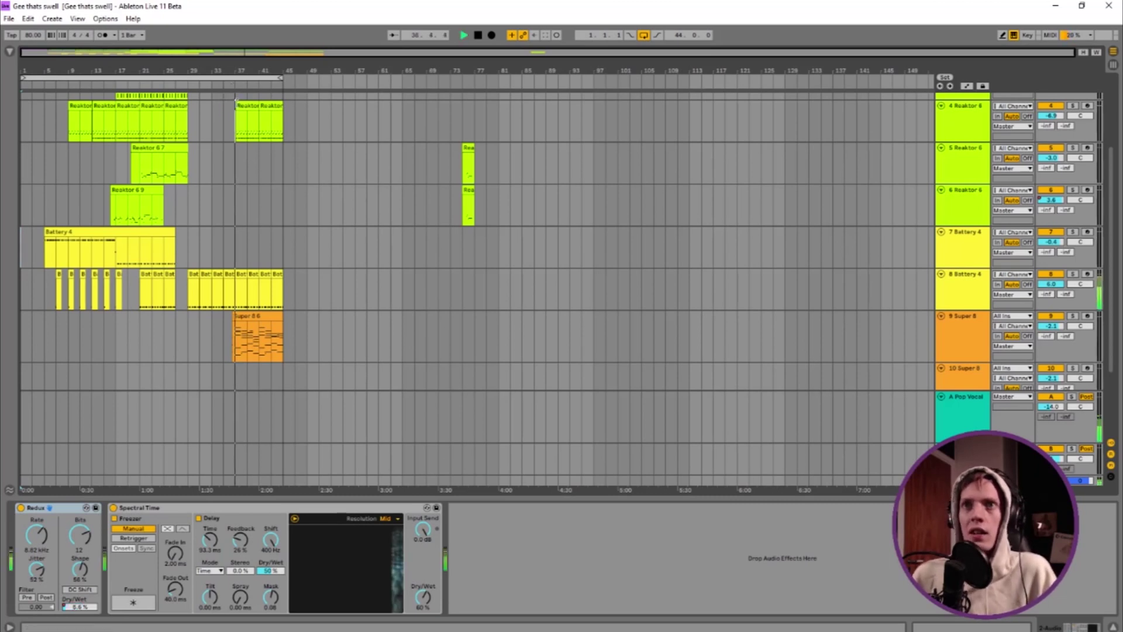
{"action": "left_click", "coordinate": [245, 316]}
{"action": "double_click", "coordinate": [261, 316]}
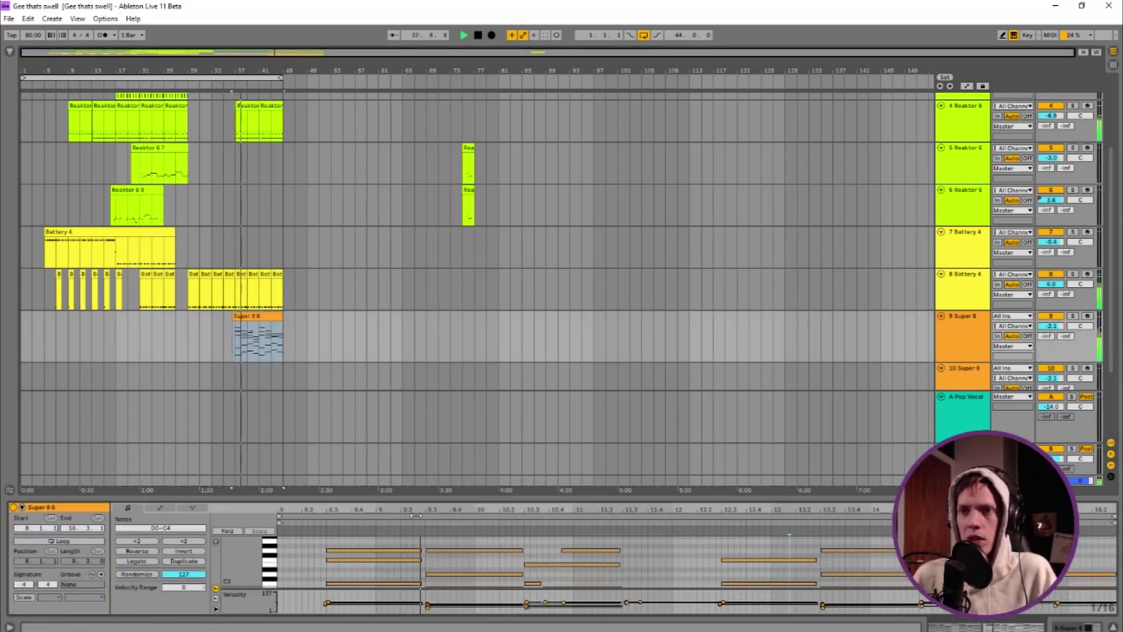
{"action": "left_click_drag", "start_coordinate": [436, 497], "coordinate": [436, 135]}
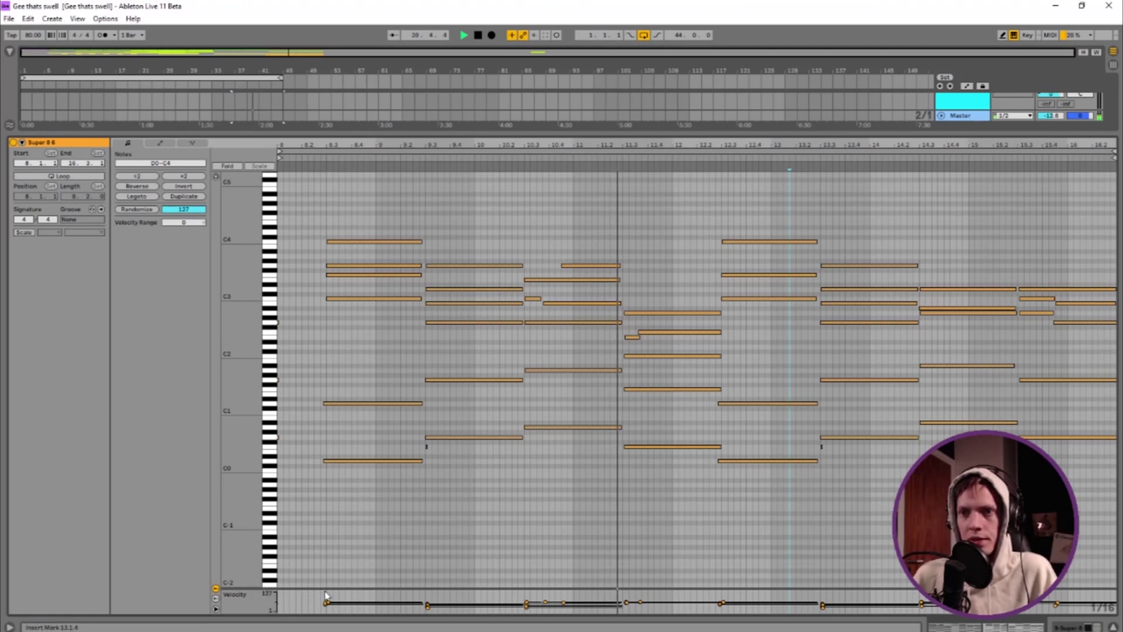
Step: Enlarge the Super 8 6 clip's Velocity lane and select the upper notes of the first chord by their velocity markers
{"action": "left_click_drag", "start_coordinate": [326, 589], "coordinate": [321, 381]}
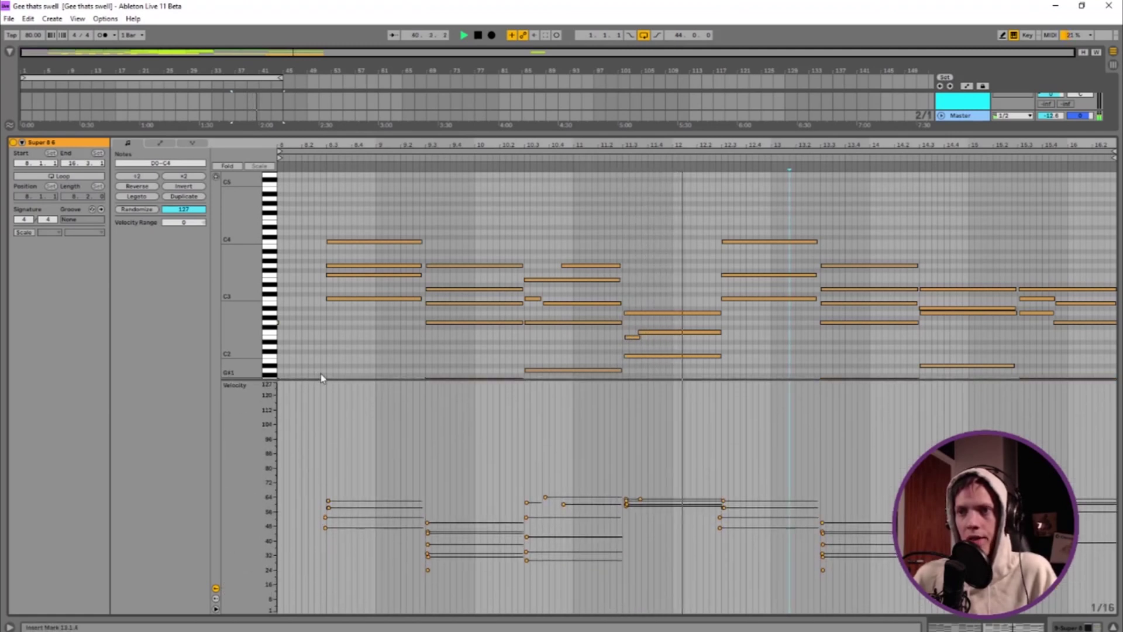
{"action": "left_click", "coordinate": [308, 554]}
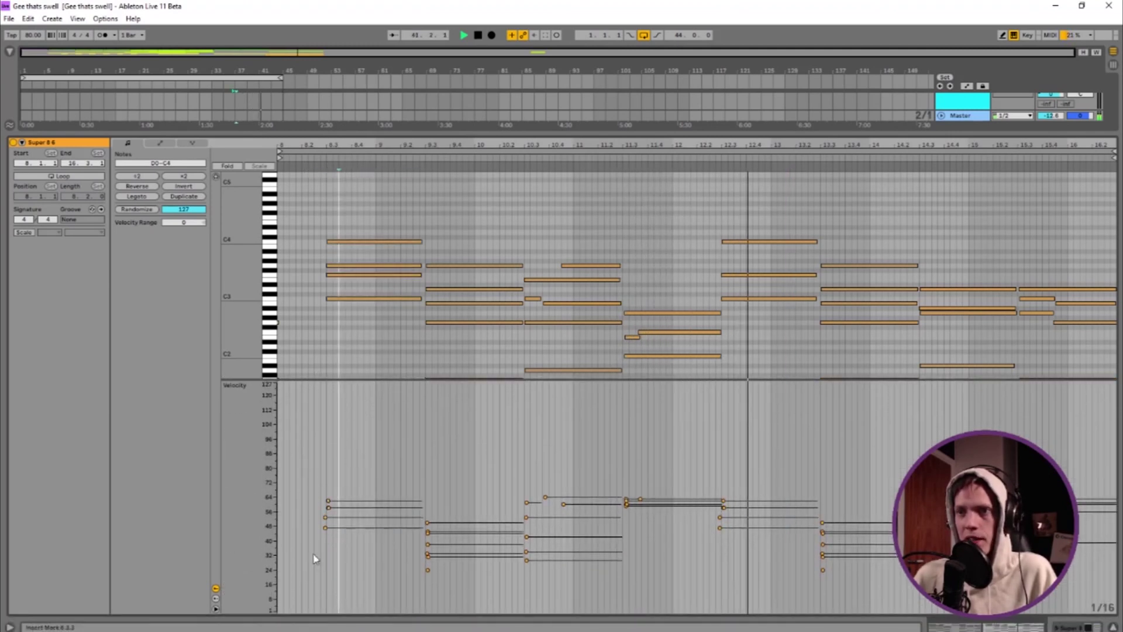
{"action": "left_click_drag", "start_coordinate": [307, 555], "coordinate": [427, 500]}
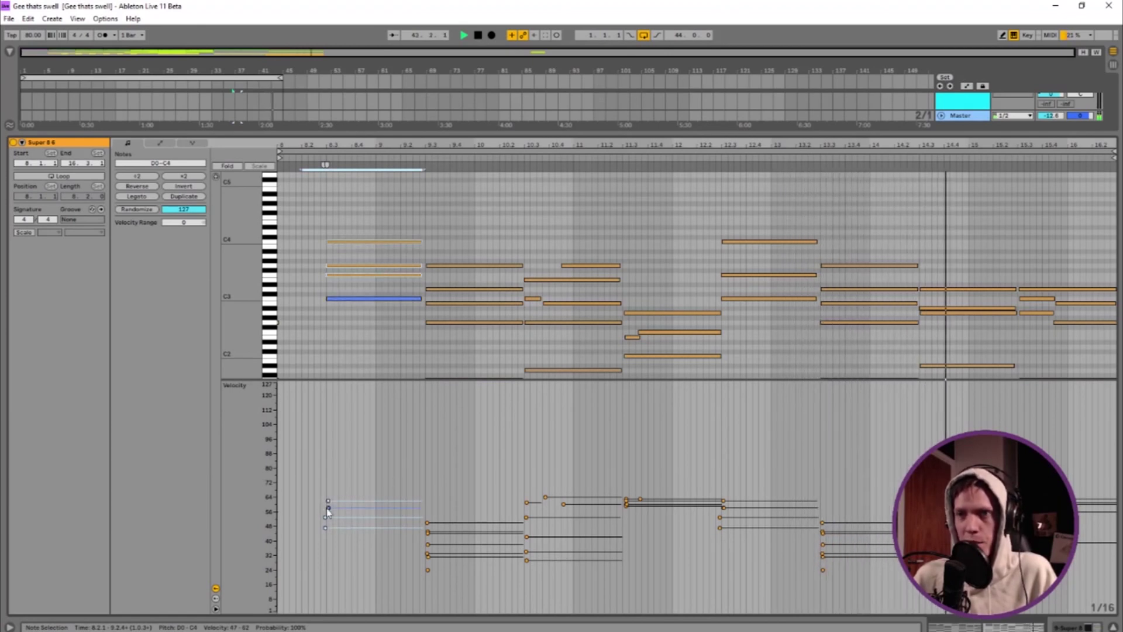
Step: Show the clip's Probability lane and lower the probability in the first chord
{"action": "left_click", "coordinate": [216, 599]}
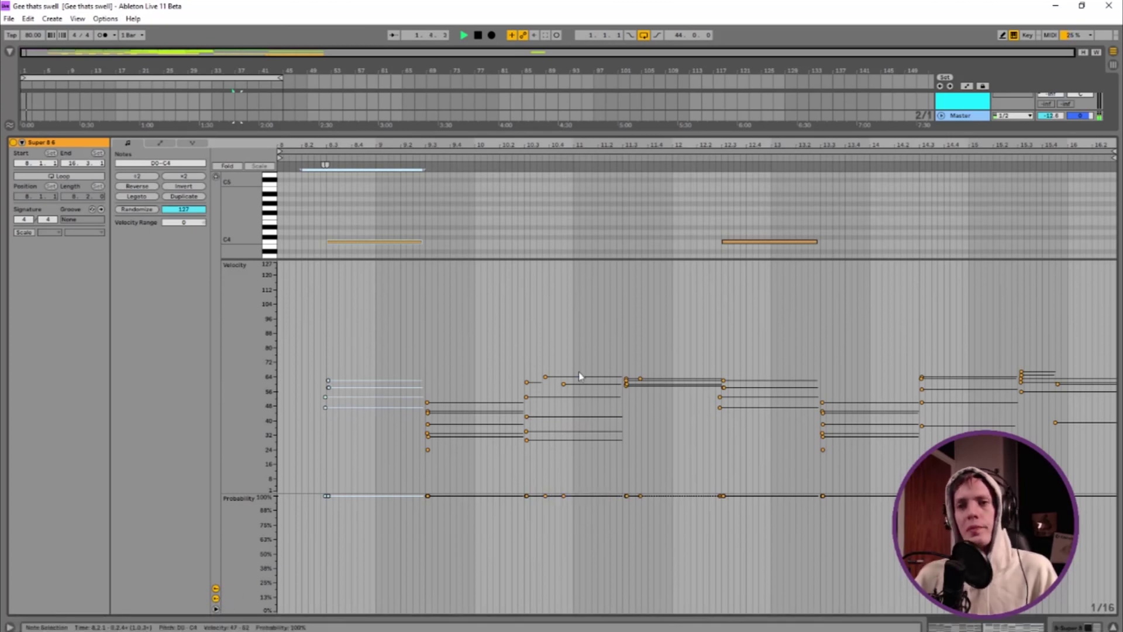
{"action": "left_click", "coordinate": [396, 581]}
{"action": "left_click_drag", "start_coordinate": [343, 496], "coordinate": [342, 537]}
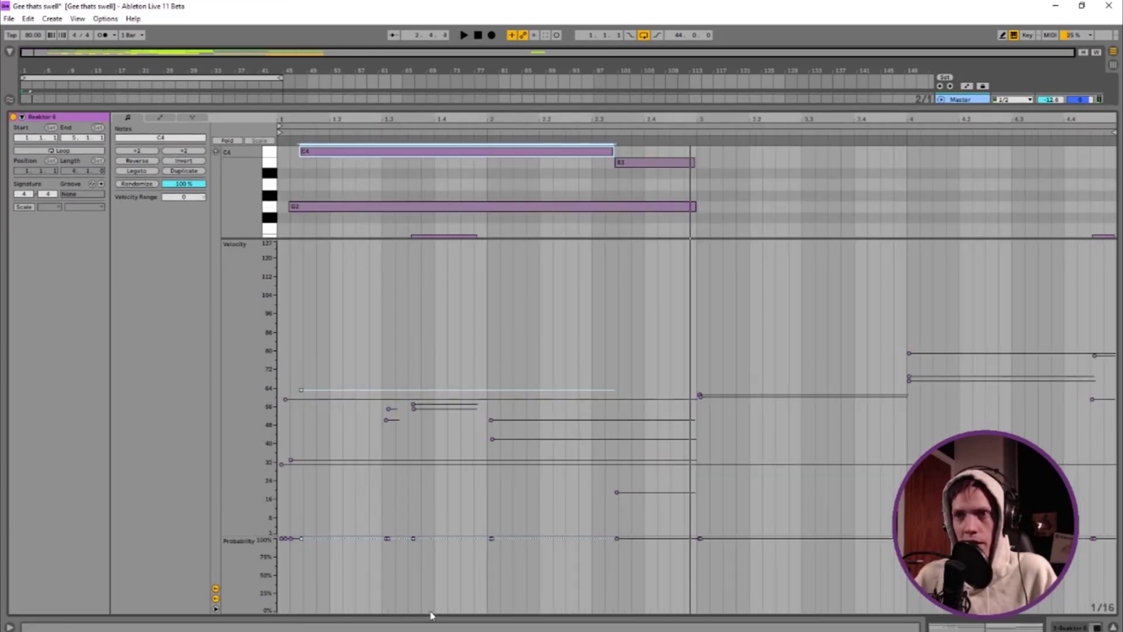
Step: In the Reaktor 6 clip, lower the note probabilities individually, including C4 to 50 %, F2 to 60 % and B3 to 42 %
{"action": "left_click_drag", "start_coordinate": [353, 541], "coordinate": [392, 582]}
{"action": "left_click", "coordinate": [446, 556]}
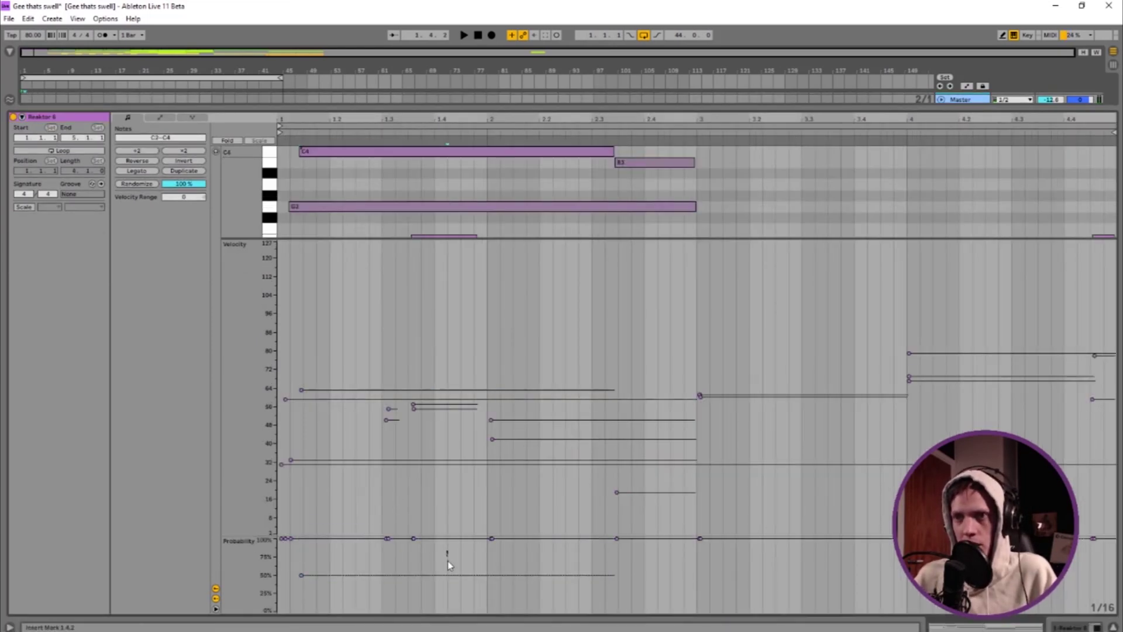
{"action": "left_click_drag", "start_coordinate": [414, 538], "coordinate": [413, 544]}
{"action": "left_click_drag", "start_coordinate": [412, 598], "coordinate": [413, 601]}
{"action": "mouse_move", "coordinate": [291, 538]}
{"action": "left_mouse_down"}
{"action": "mouse_move", "coordinate": [291, 589]}
{"action": "mouse_move", "coordinate": [286, 567]}
{"action": "left_mouse_up"}
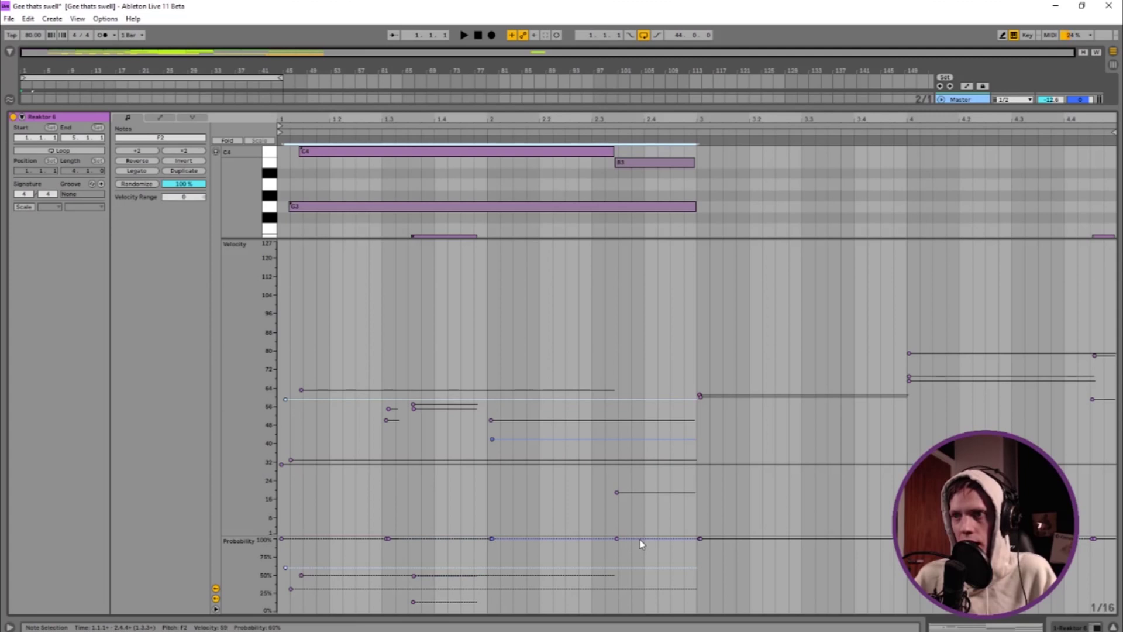
{"action": "left_click_drag", "start_coordinate": [640, 539], "coordinate": [640, 558]}
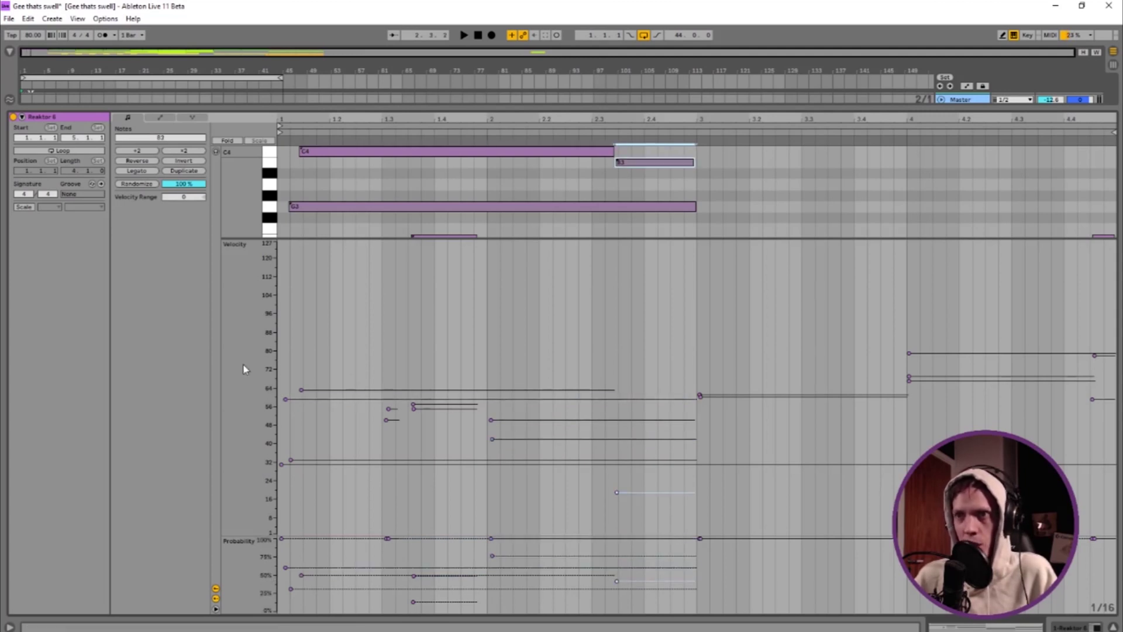
Step: Play the Reaktor 6 clip with its note probabilities, stop playback and delete the B3 note
{"action": "key", "text": "space"}
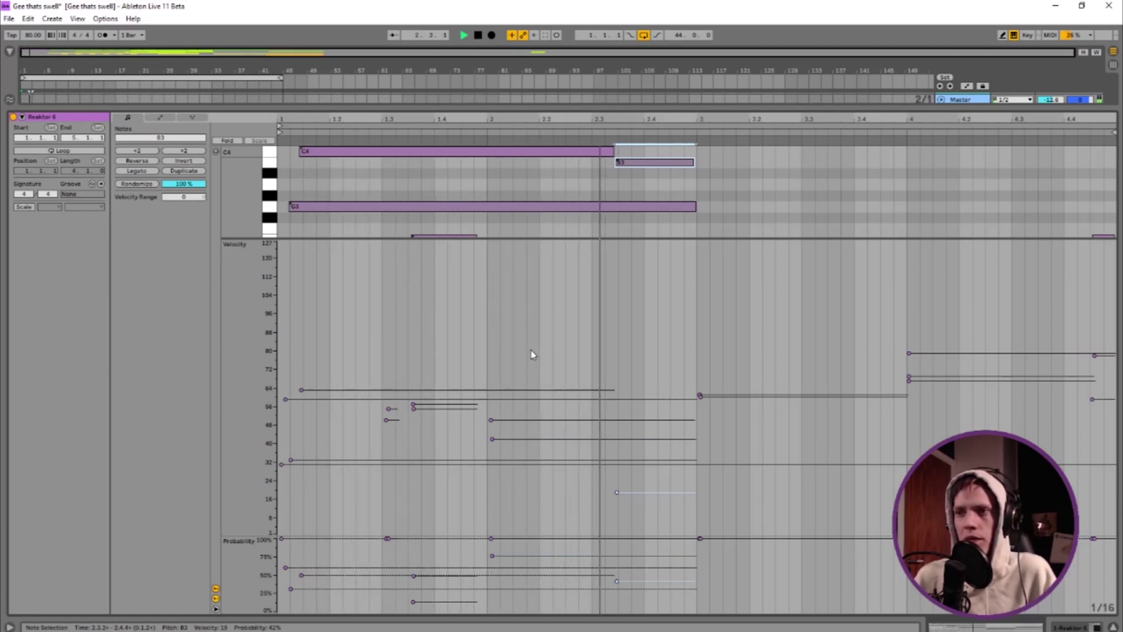
{"action": "key", "text": "space"}
{"action": "key", "text": "Delete"}
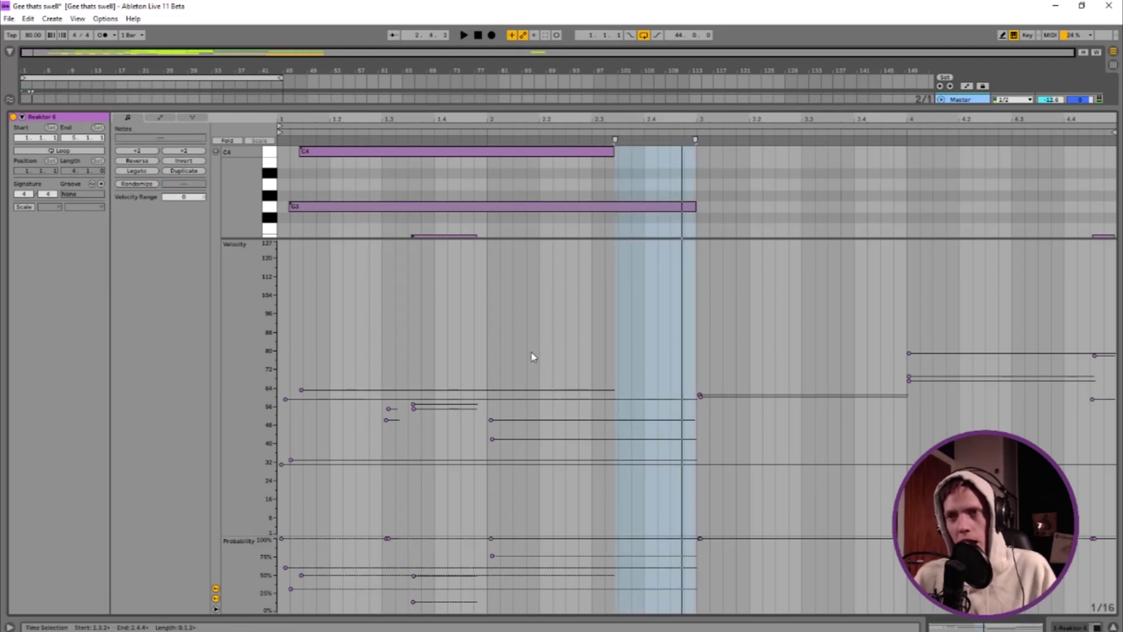
Step: Undo the B3 note's deletion and all the probability changes in the Reaktor 6 clip
{"action": "key", "text": "ctrl+z"}
{"action": "key", "text": "ctrl+z"}
{"action": "key", "text": "ctrl+z"}
{"action": "key", "text": "ctrl+z"}
{"action": "key", "text": "ctrl+z"}
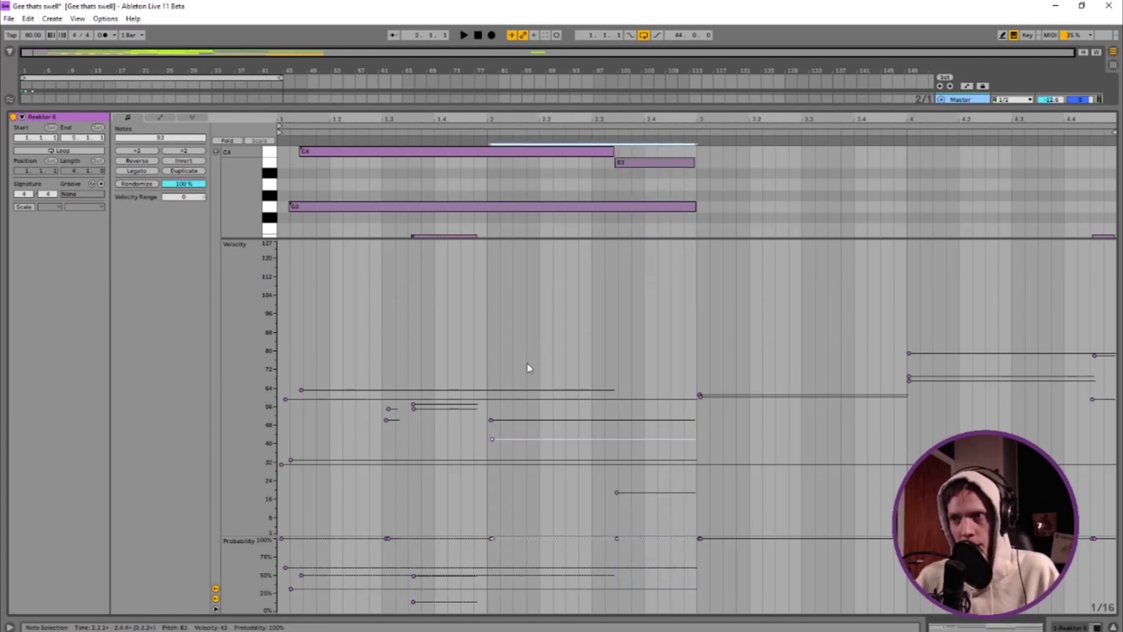
{"action": "key", "text": "ctrl+z"}
{"action": "key", "text": "ctrl+z"}
{"action": "key", "text": "ctrl+z"}
{"action": "key", "text": "ctrl+z"}
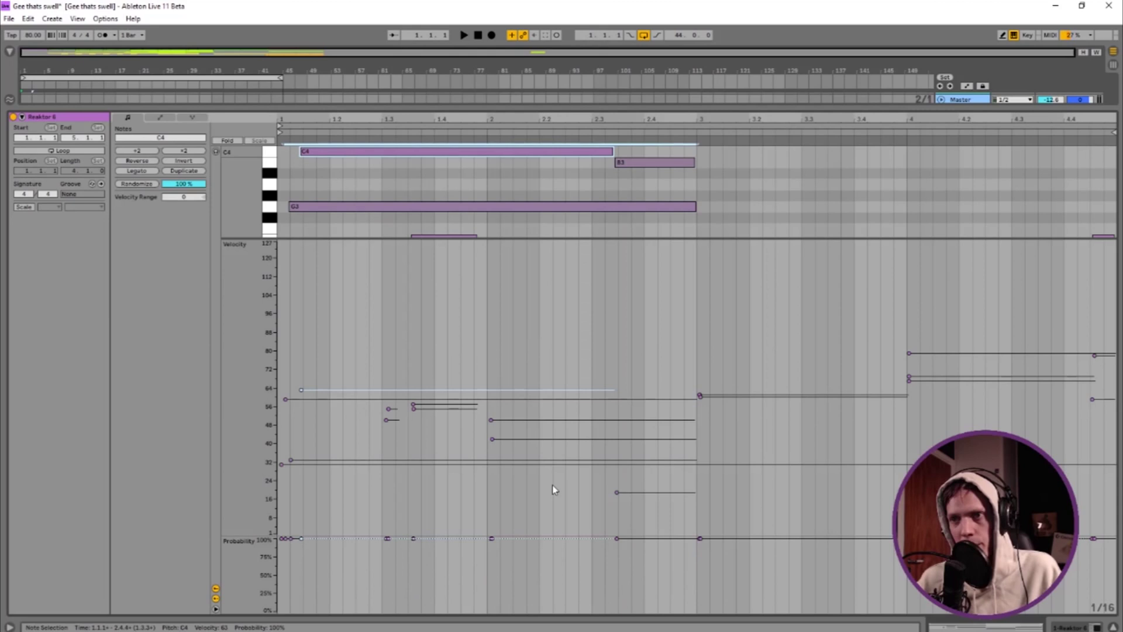
{"action": "key", "text": "ctrl+z"}
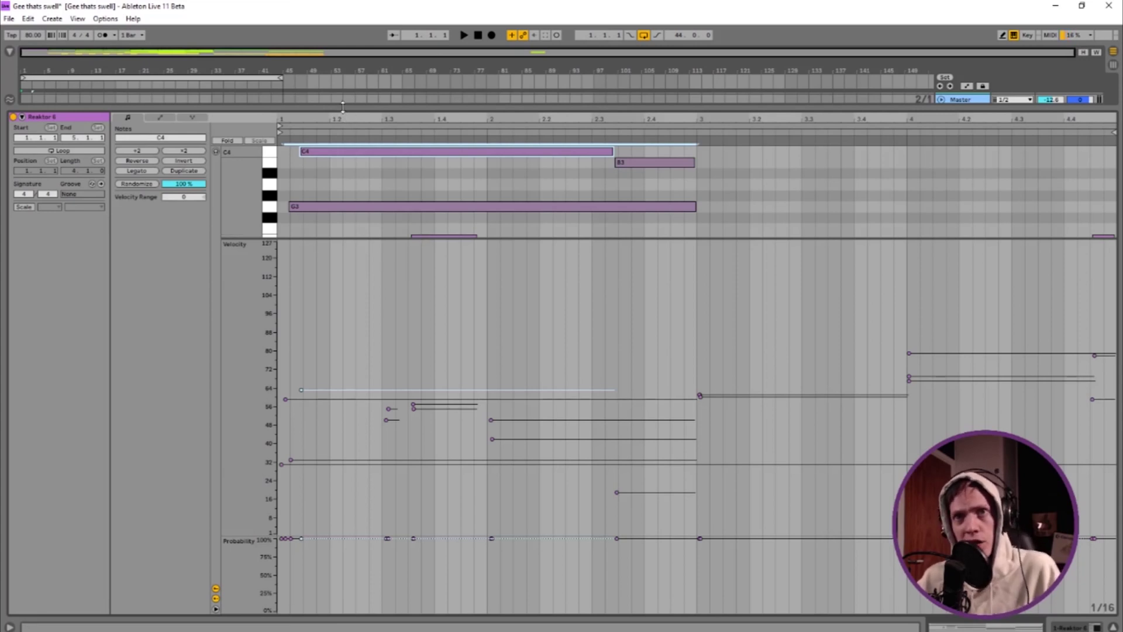
Step: Shrink the clip view to bring the arrangement's tracks back into view
{"action": "left_click_drag", "start_coordinate": [343, 107], "coordinate": [326, 408]}
{"action": "left_click", "coordinate": [288, 118]}
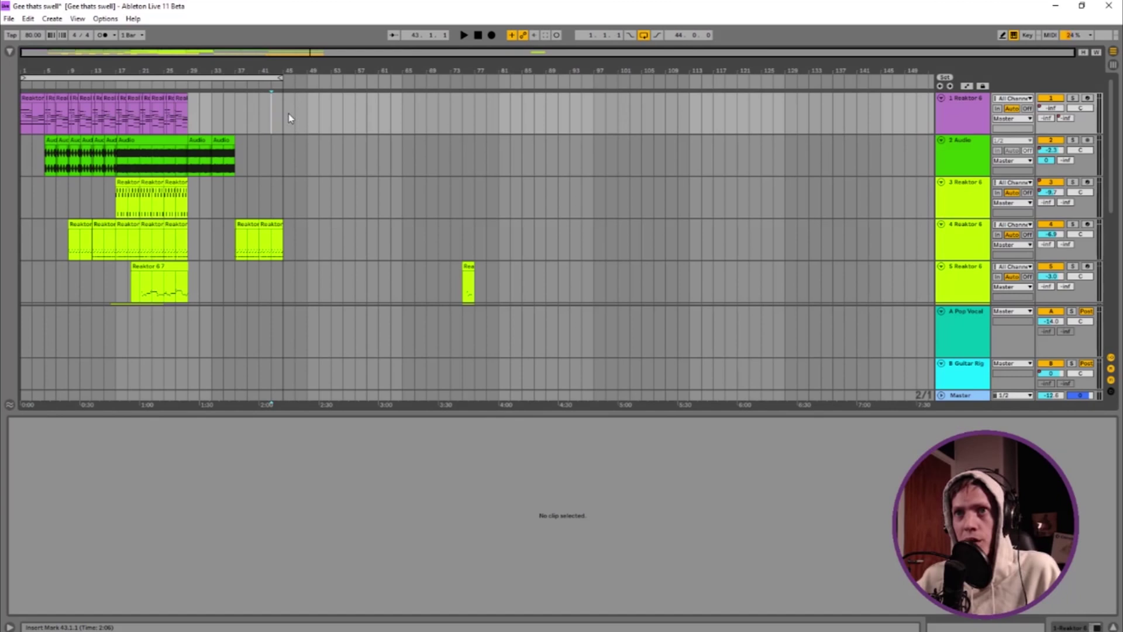
{"action": "left_click", "coordinate": [129, 226]}
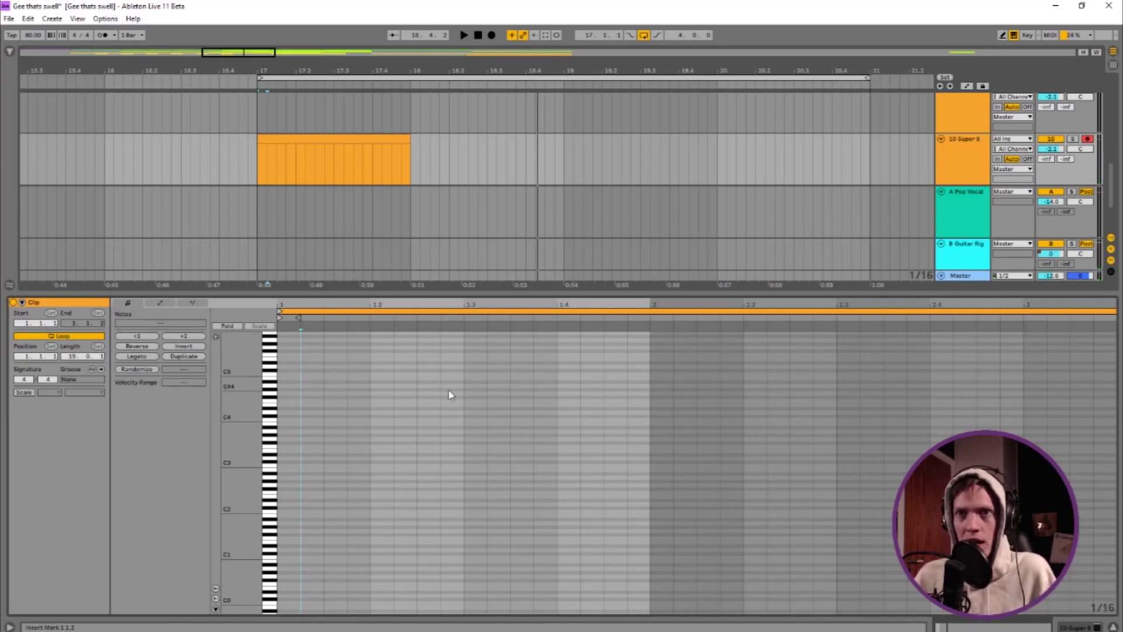
Step: Turn on the C Major scale for the Super 6 clip and restrict the note editor to the scale's notes
{"action": "left_click", "coordinate": [23, 393]}
{"action": "left_click", "coordinate": [56, 393]}
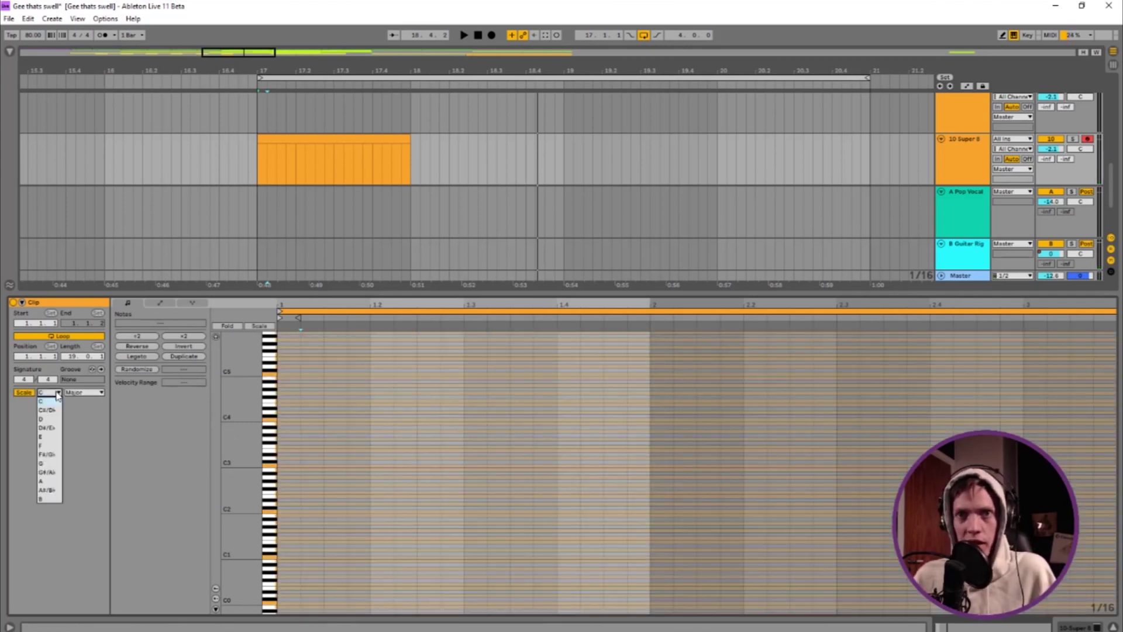
{"action": "left_click", "coordinate": [45, 402]}
{"action": "left_click", "coordinate": [80, 393]}
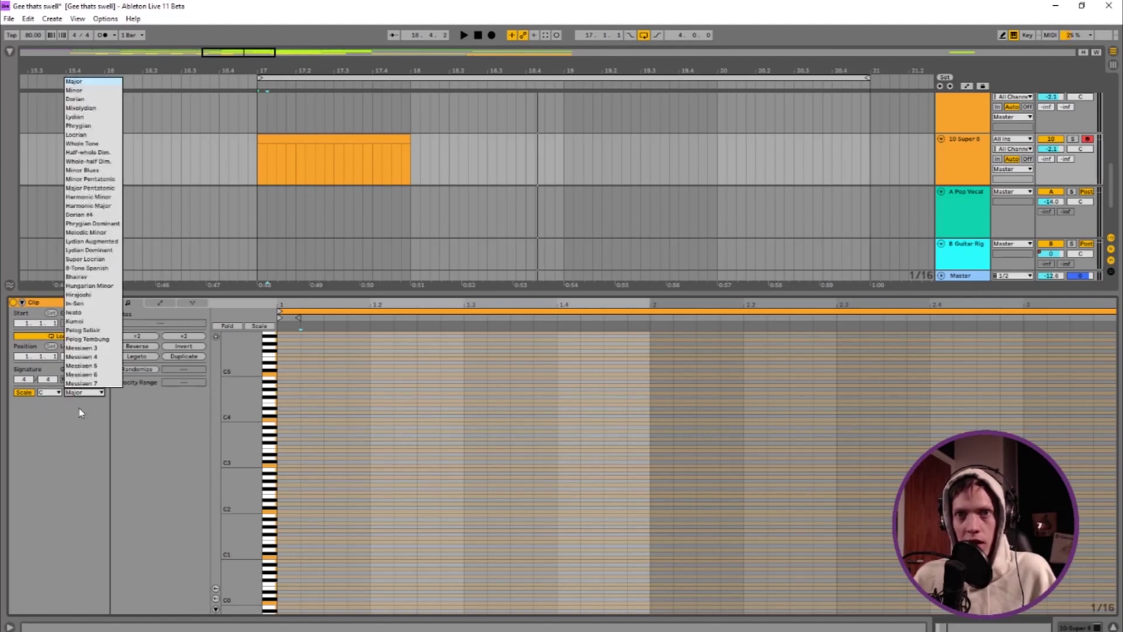
{"action": "left_click", "coordinate": [80, 412]}
{"action": "scroll", "coordinate": [336, 503], "scroll_direction": "up", "scroll_amount": 6}
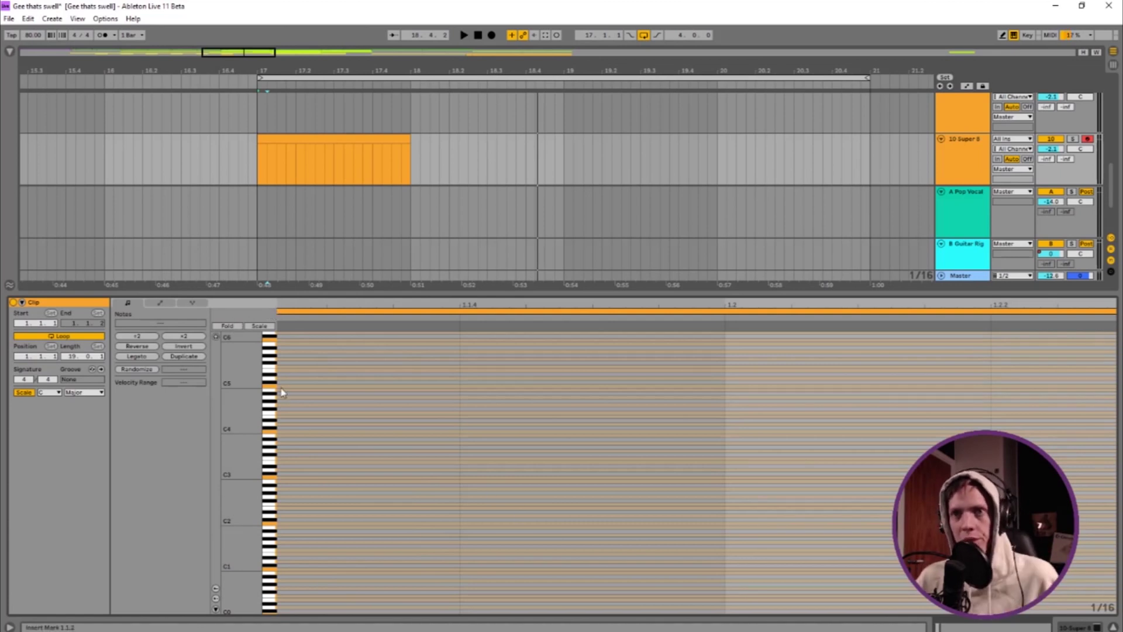
{"action": "left_click", "coordinate": [259, 326]}
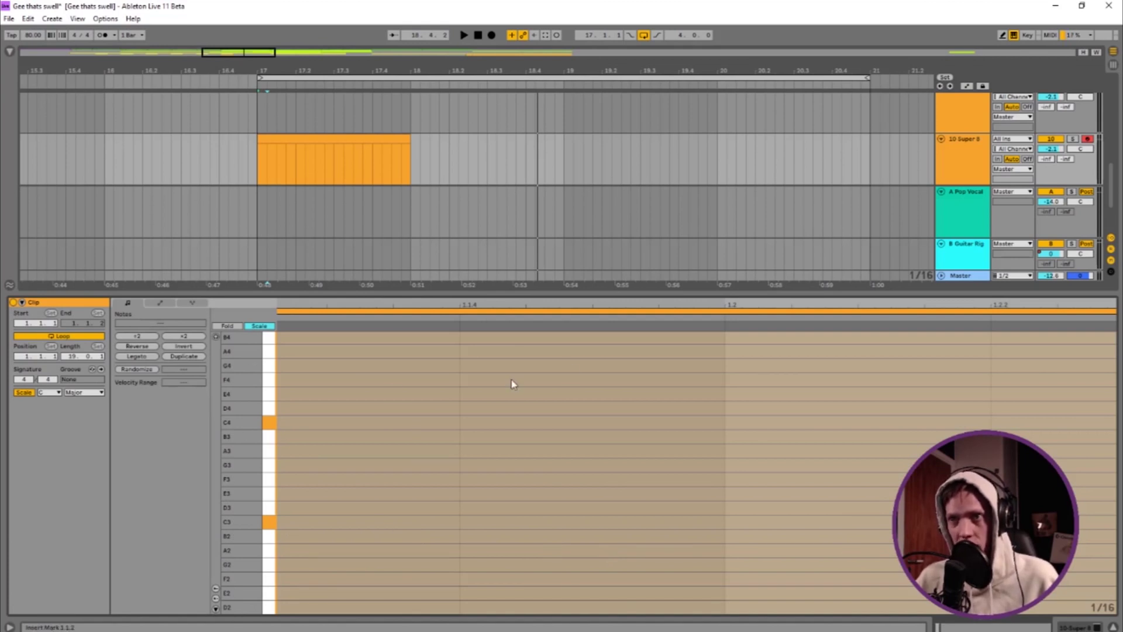
Step: Add E3, B3, A3 and D4 to the Super 6 clip and scatter more in-scale notes over its first bars
{"action": "double_click", "coordinate": [294, 493]}
{"action": "left_click", "coordinate": [497, 435]}
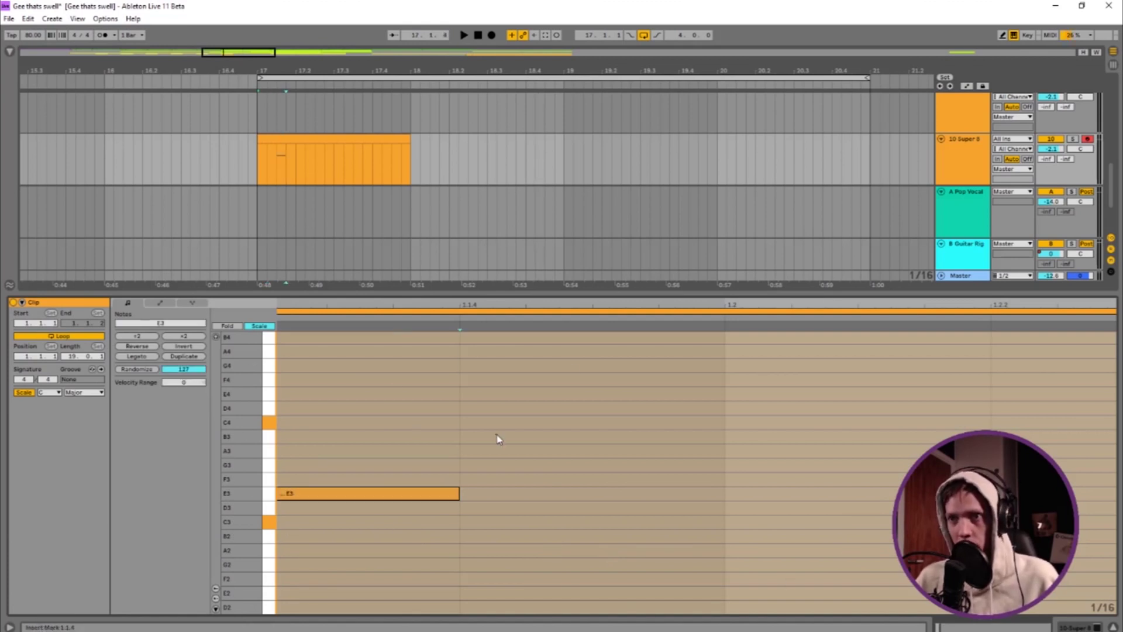
{"action": "double_click", "coordinate": [498, 439]}
{"action": "double_click", "coordinate": [865, 453]}
{"action": "double_click", "coordinate": [982, 411]}
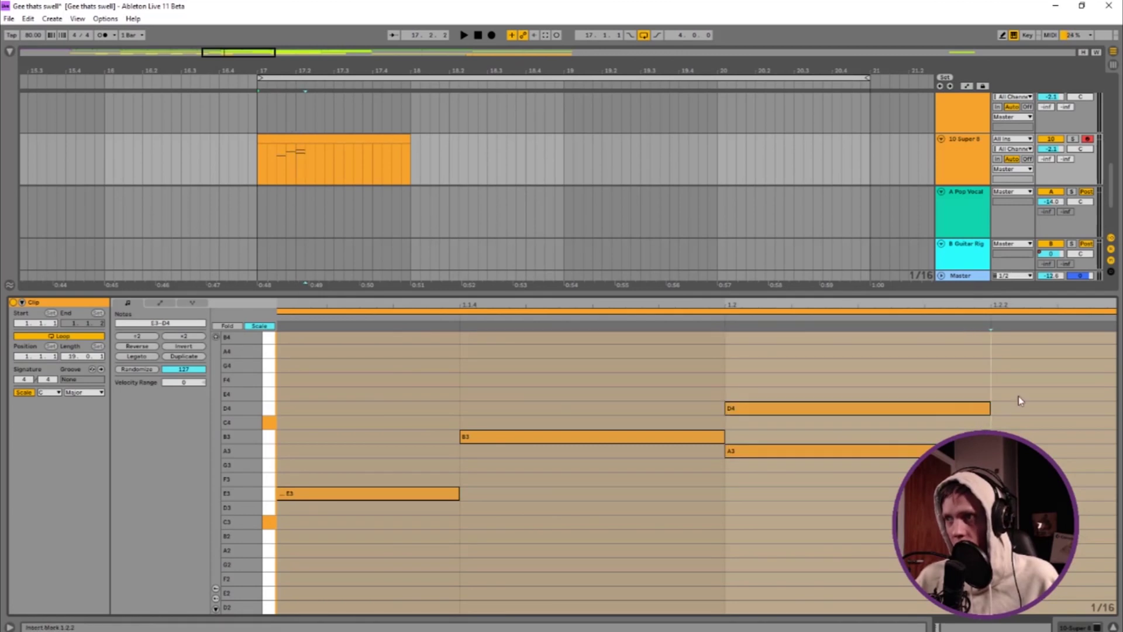
{"action": "scroll", "coordinate": [361, 486], "scroll_direction": "down", "scroll_amount": 10}
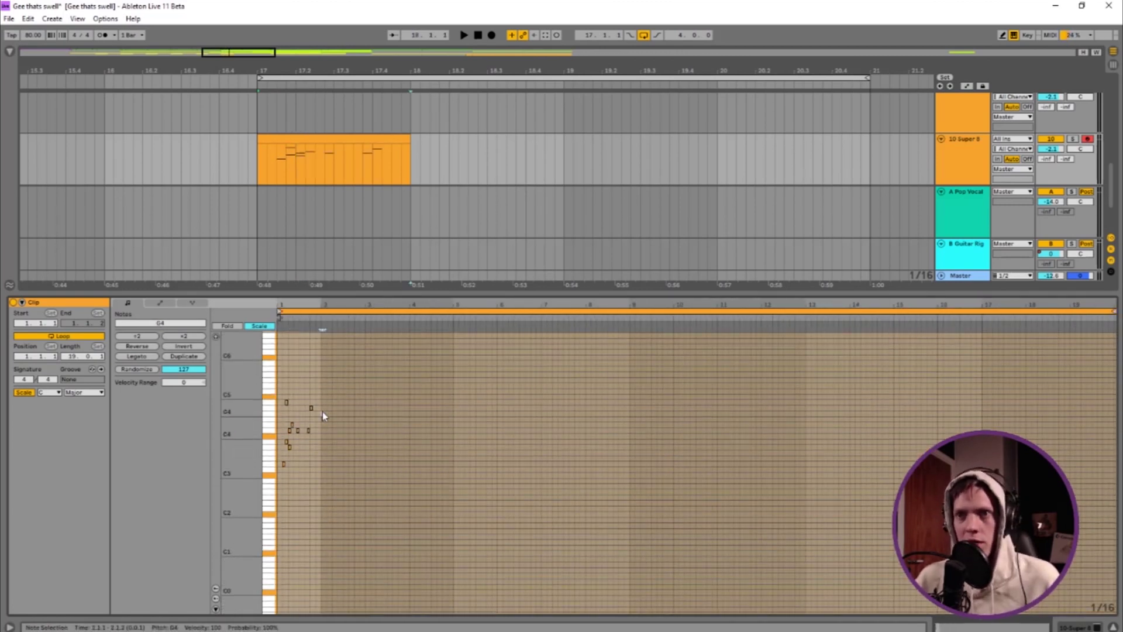
{"action": "left_click", "coordinate": [303, 464]}
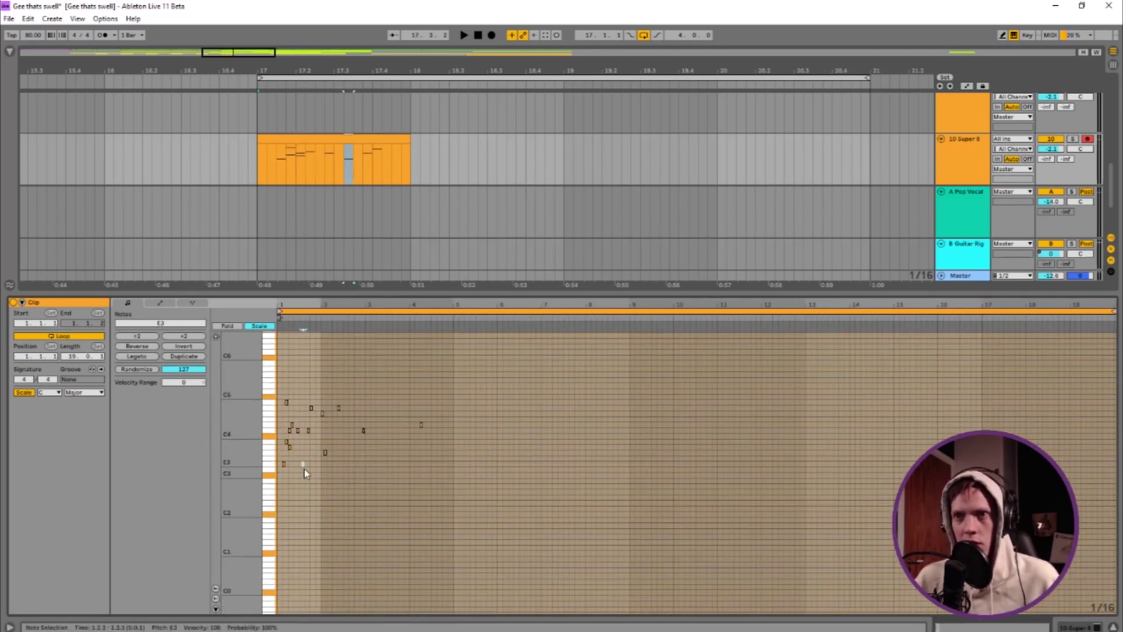
{"action": "double_click", "coordinate": [353, 508]}
{"action": "double_click", "coordinate": [391, 442]}
Step: Show the probability lane and lower the probability of all notes in the Super 6 clip to about 20 %
{"action": "left_click", "coordinate": [216, 598]}
{"action": "key", "text": "ctrl+a"}
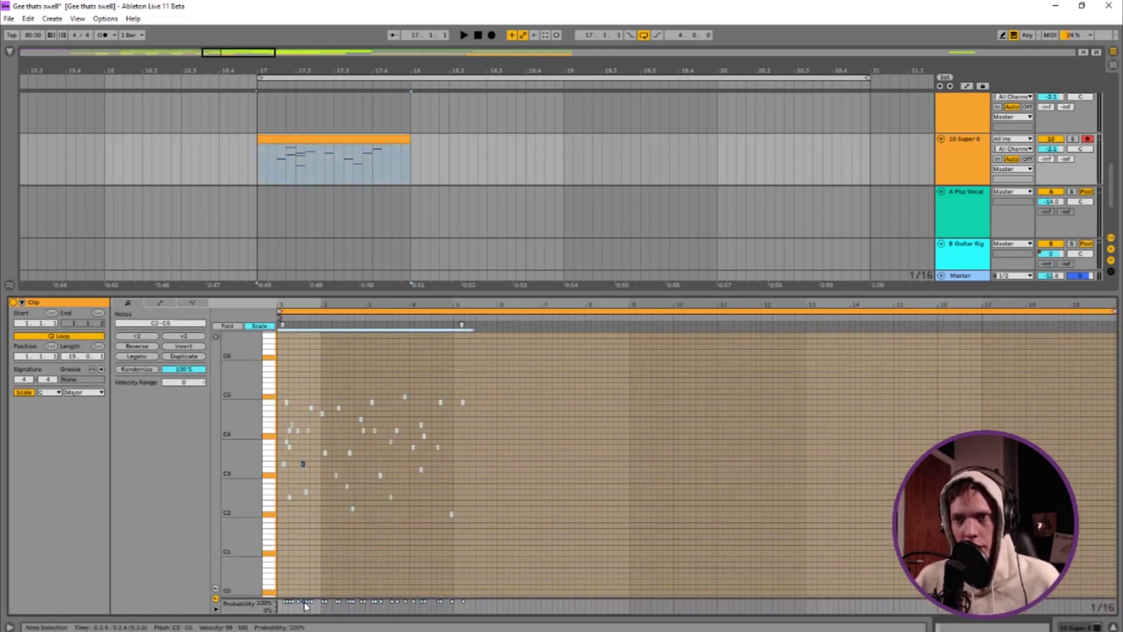
{"action": "left_click_drag", "start_coordinate": [304, 607], "coordinate": [305, 613]}
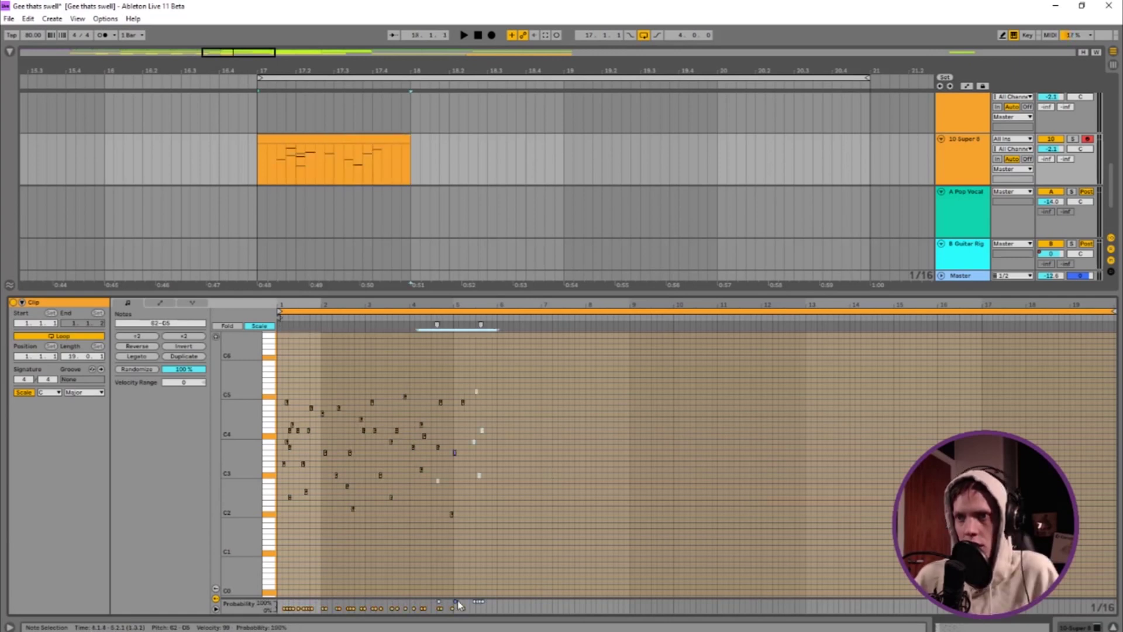
{"action": "left_click_drag", "start_coordinate": [455, 601], "coordinate": [479, 609]}
Step: Paste copies of the notes in the Super 6 clip and transpose them up and down by octaves
{"action": "left_click", "coordinate": [535, 497]}
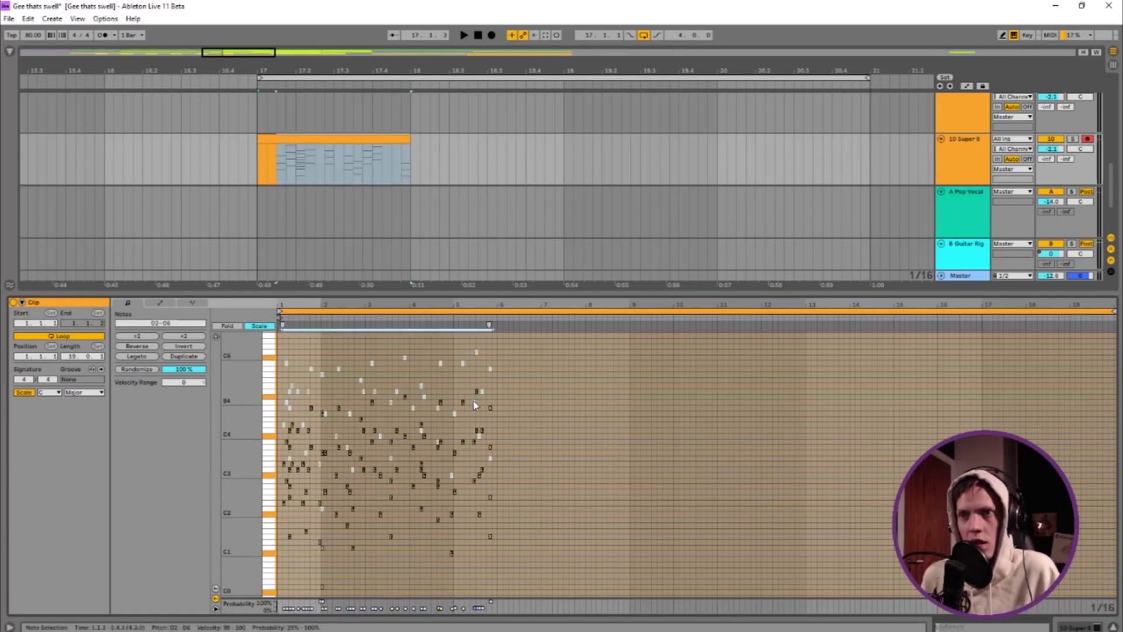
{"action": "key", "text": "ctrl+v"}
{"action": "key", "text": "shift+Down"}
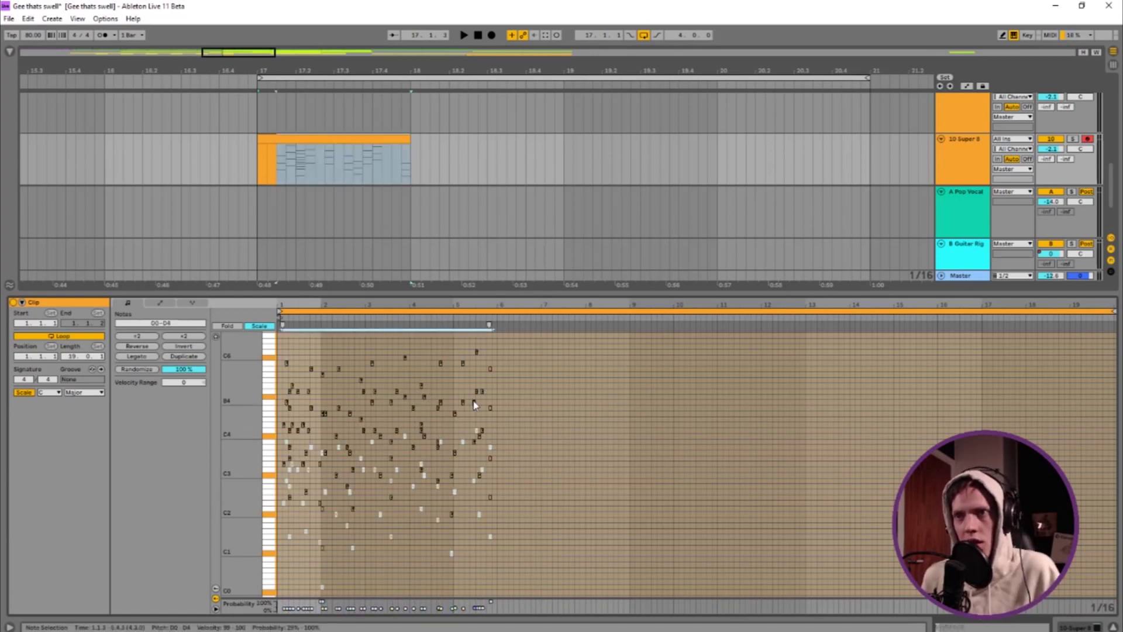
{"action": "key", "text": "shift+Up"}
{"action": "key", "text": "shift+Up"}
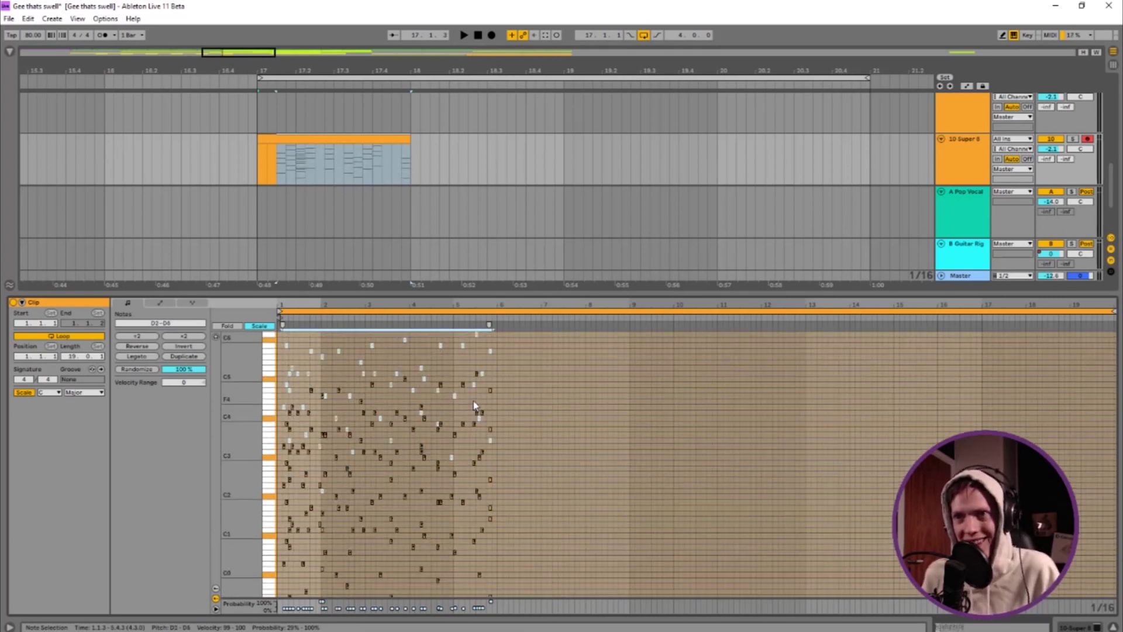
{"action": "key", "text": "shift+Up"}
{"action": "key", "text": "shift+Up"}
{"action": "key", "text": "shift+Down"}
{"action": "key", "text": "shift+Down"}
{"action": "key", "text": "shift+Down"}
{"action": "key", "text": "shift+Down"}
{"action": "key", "text": "shift+Up"}
Step: Lengthen the selected notes in the Super 6 clip and duplicate them directly after the originals
{"action": "key", "text": "shift+Right"}
{"action": "key", "text": "shift+Right"}
{"action": "key", "text": "shift+Right"}
{"action": "key", "text": "shift+Right"}
{"action": "key", "text": "shift+Right"}
{"action": "key", "text": "shift+Right"}
{"action": "key", "text": "shift+Right"}
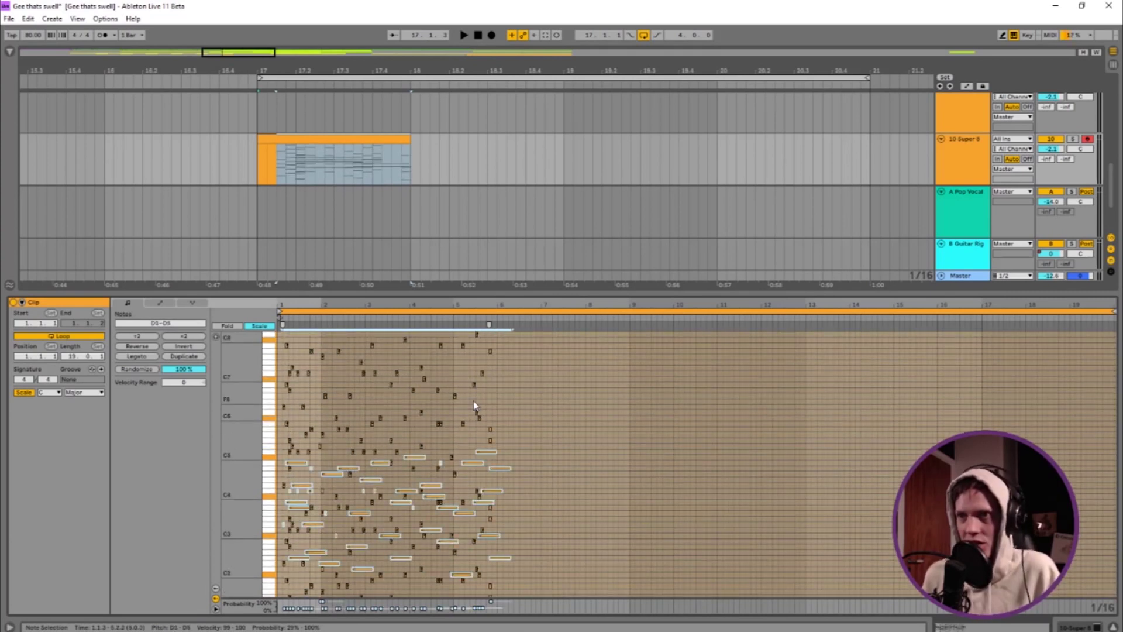
{"action": "key", "text": "ctrl+d"}
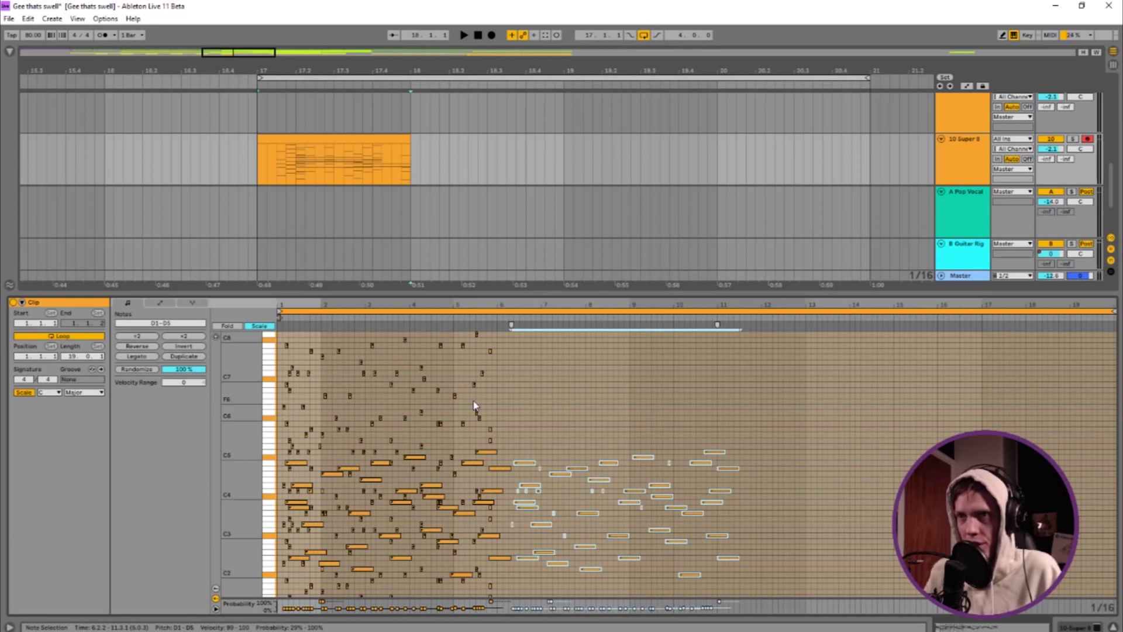
Step: Duplicate the Super 6 clip three times in the arrangement to fill bars 17 to 21
{"action": "left_click", "coordinate": [376, 147]}
{"action": "key", "text": "ctrl+d"}
{"action": "key", "text": "ctrl+d"}
{"action": "key", "text": "ctrl+d"}
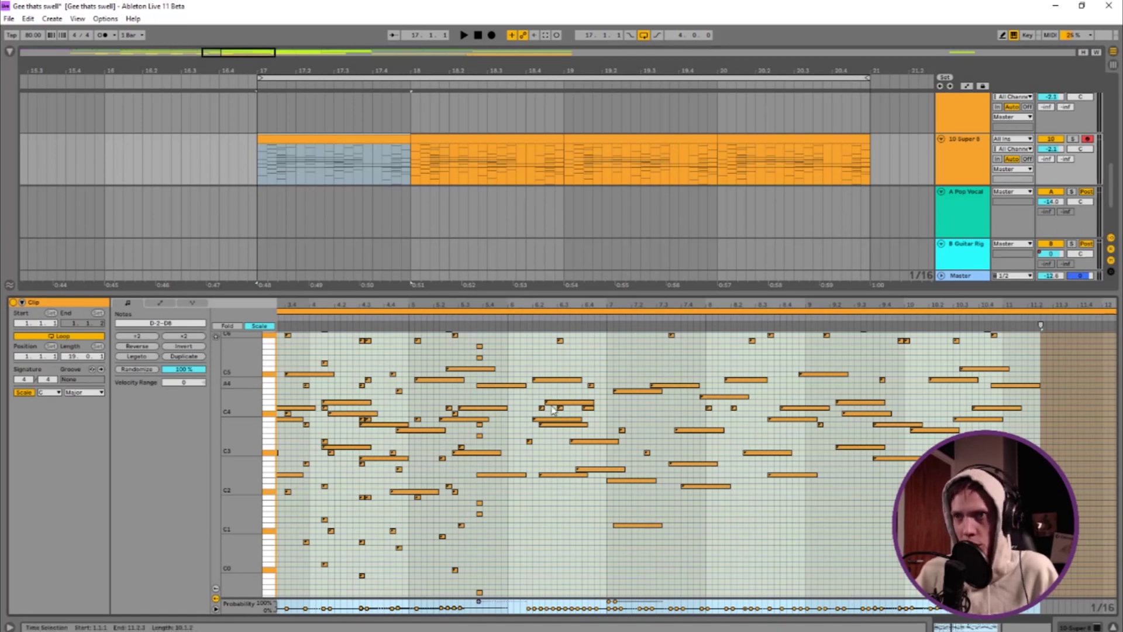
Step: Inspect the notes of the four Super 6 clips one by one, and play the arrangement from bar 17
{"action": "scroll", "coordinate": [553, 409], "scroll_direction": "up", "scroll_amount": 3}
{"action": "scroll", "coordinate": [351, 414], "scroll_direction": "up", "scroll_amount": 3}
{"action": "scroll", "coordinate": [421, 460], "scroll_direction": "down", "scroll_amount": 5}
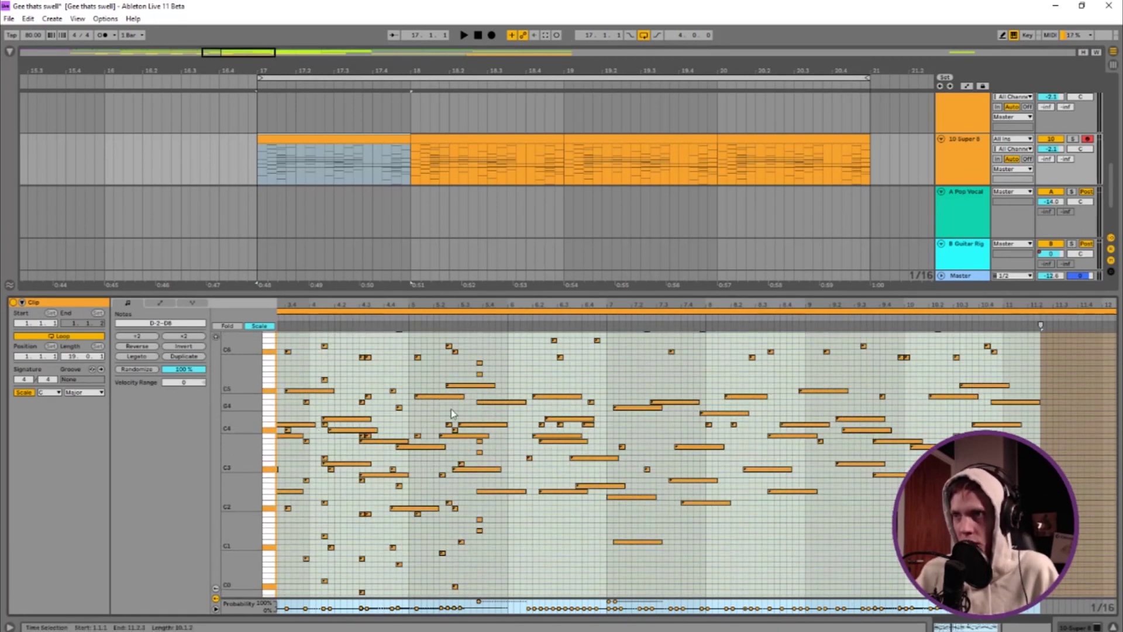
{"action": "left_click", "coordinate": [451, 143]}
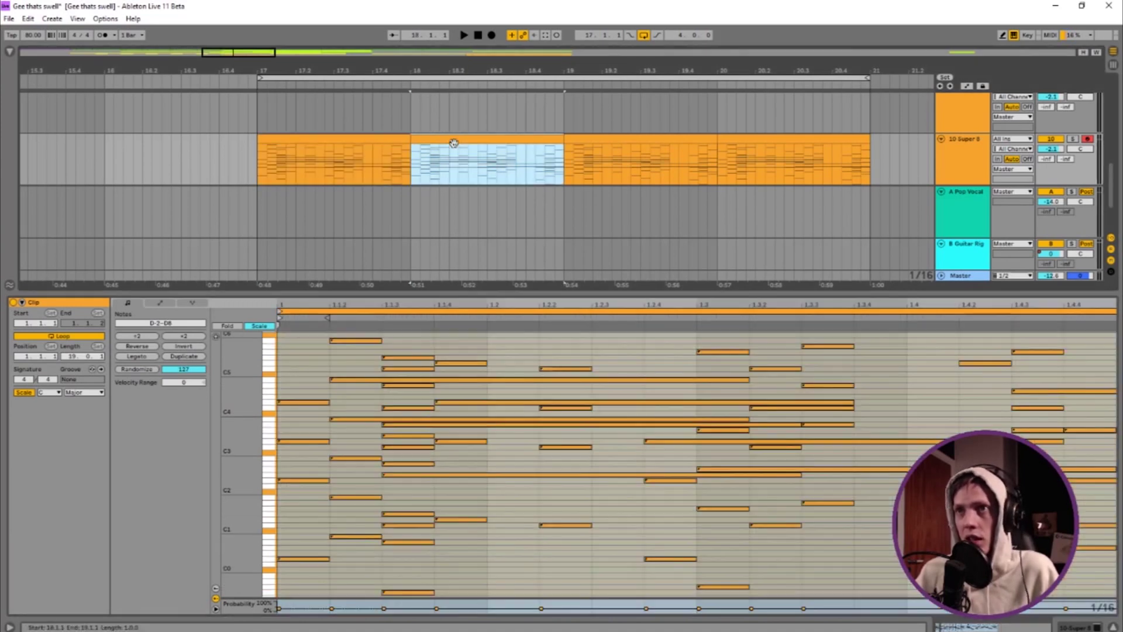
{"action": "left_click", "coordinate": [657, 151]}
{"action": "left_click", "coordinate": [729, 133]}
{"action": "left_click", "coordinate": [632, 138]}
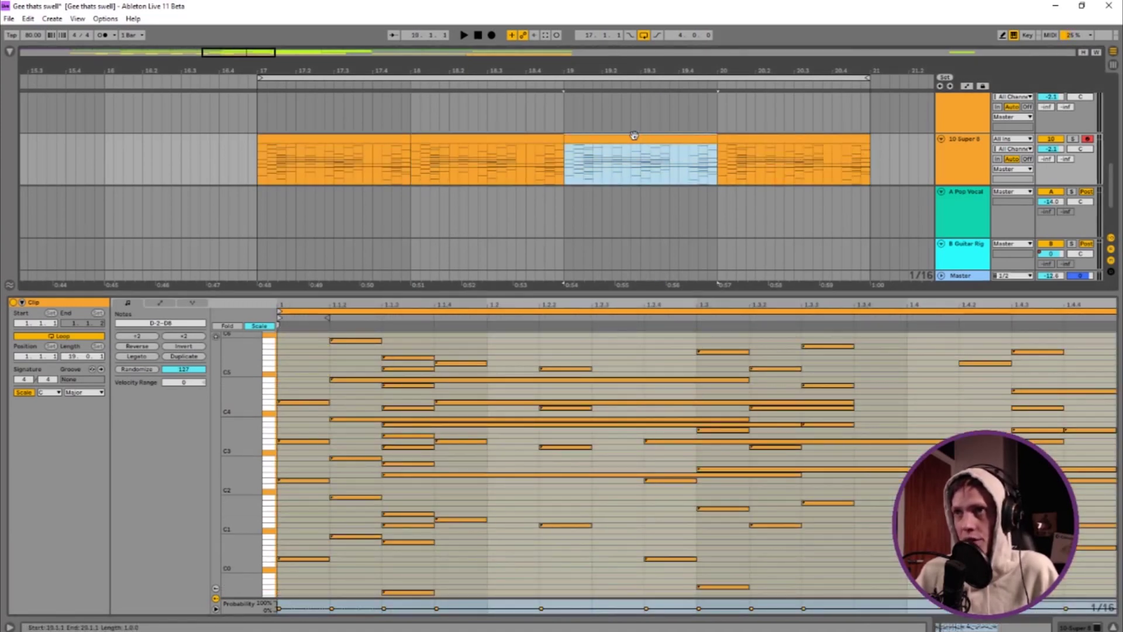
{"action": "left_click", "coordinate": [457, 140]}
{"action": "left_click", "coordinate": [372, 153]}
{"action": "left_click", "coordinate": [374, 140]}
{"action": "key", "text": "space"}
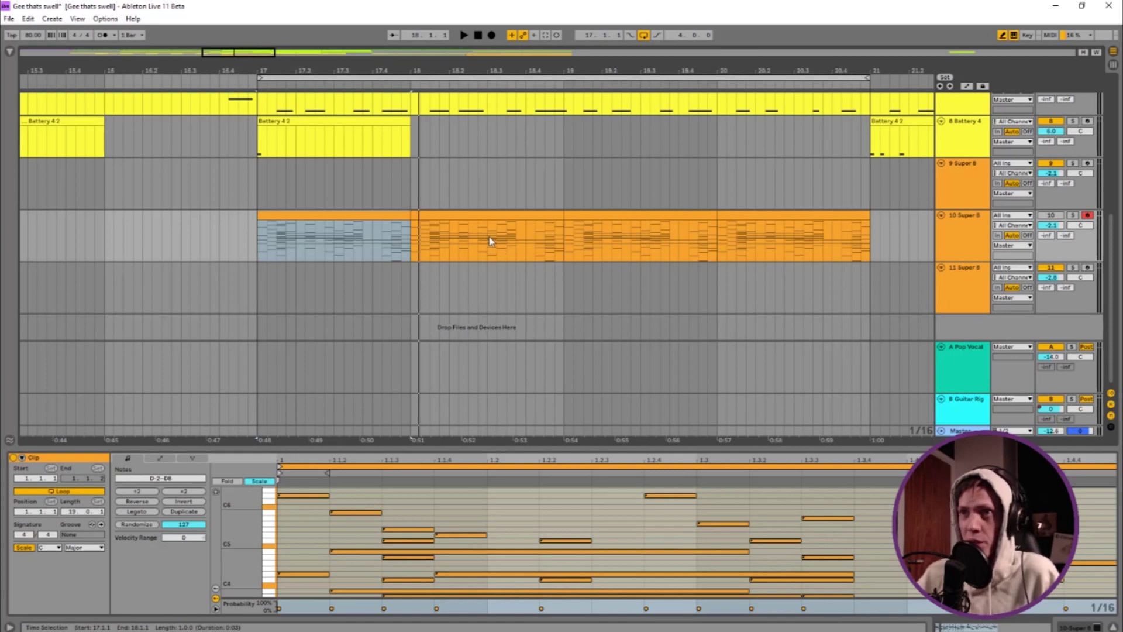
Step: Select all four Super 6 clips together to show their notes in one editor
{"action": "left_click", "coordinate": [372, 286]}
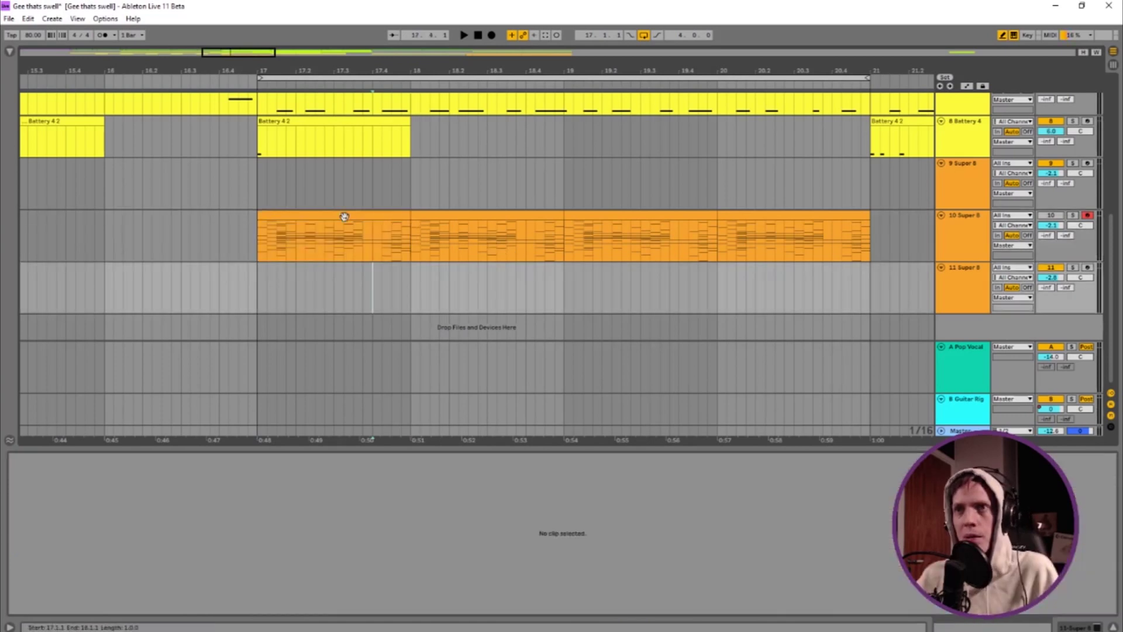
{"action": "left_click", "coordinate": [344, 216]}
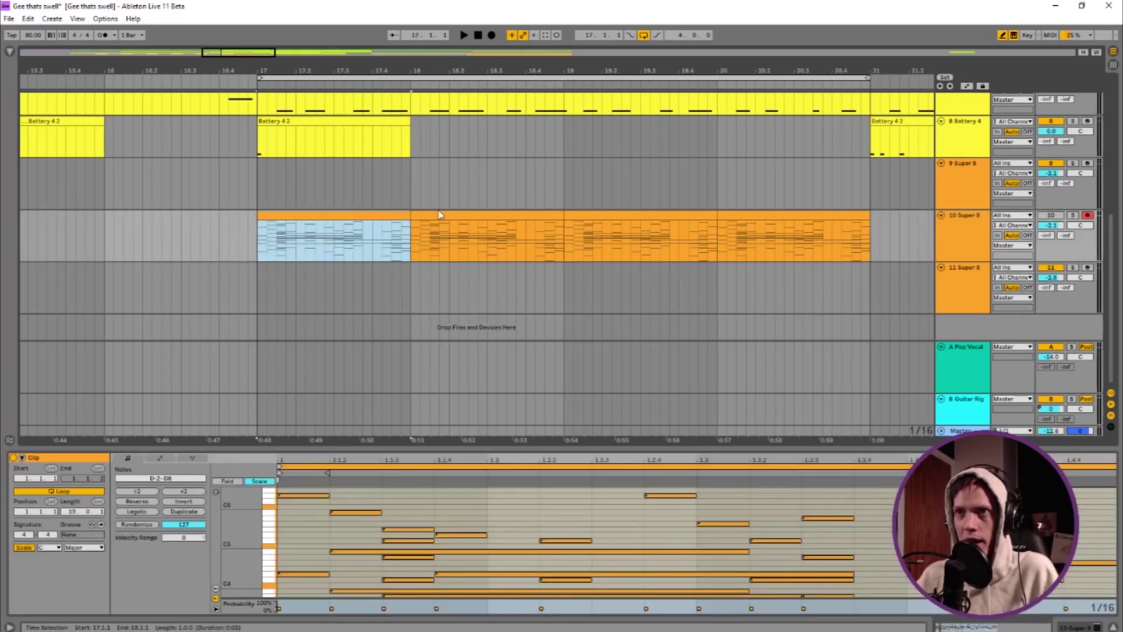
{"action": "left_click", "coordinate": [439, 212], "text": "shift"}
{"action": "left_click", "coordinate": [626, 217], "text": "shift"}
{"action": "left_click", "coordinate": [744, 215], "text": "shift"}
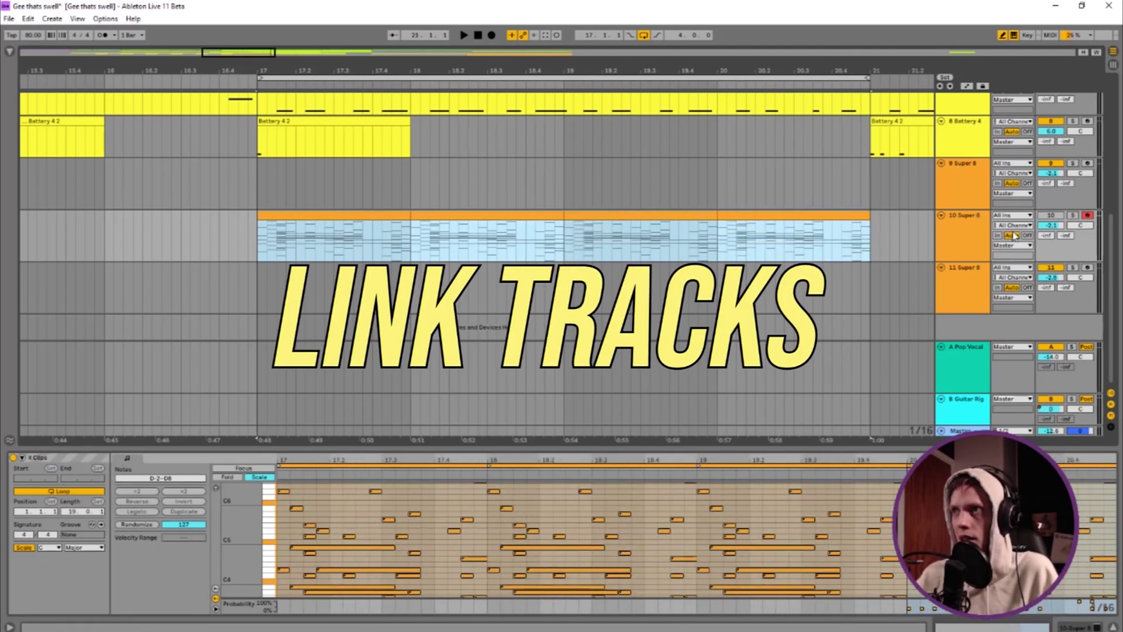
Step: Duplicate the first Reaktor 6 track with all its clips
{"action": "right_click", "coordinate": [983, 239]}
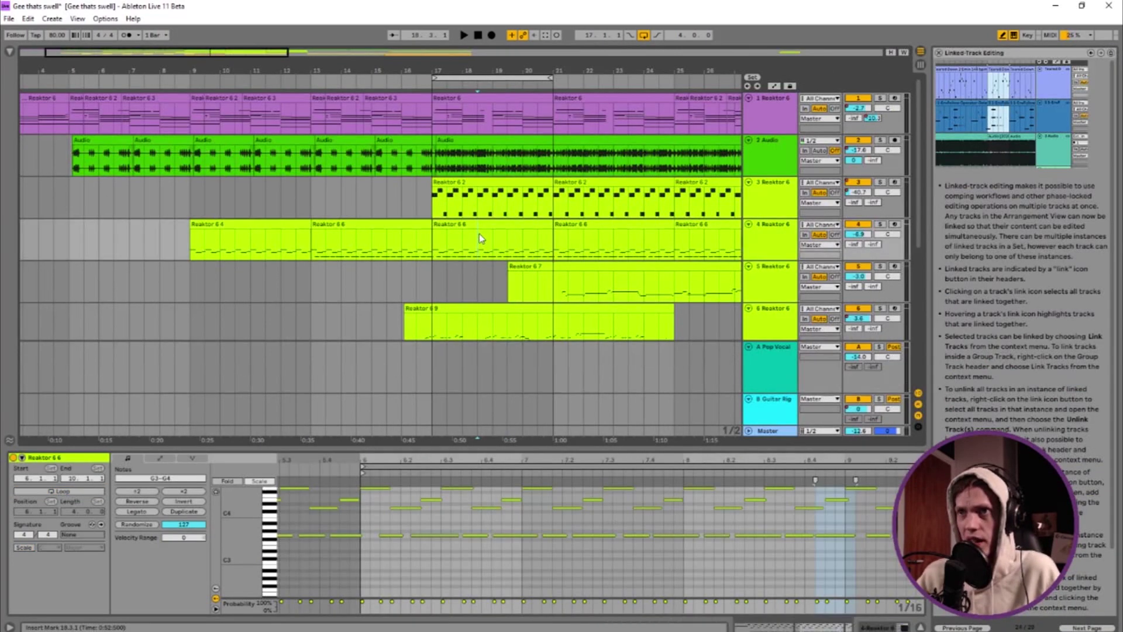
{"action": "left_click", "coordinate": [479, 234]}
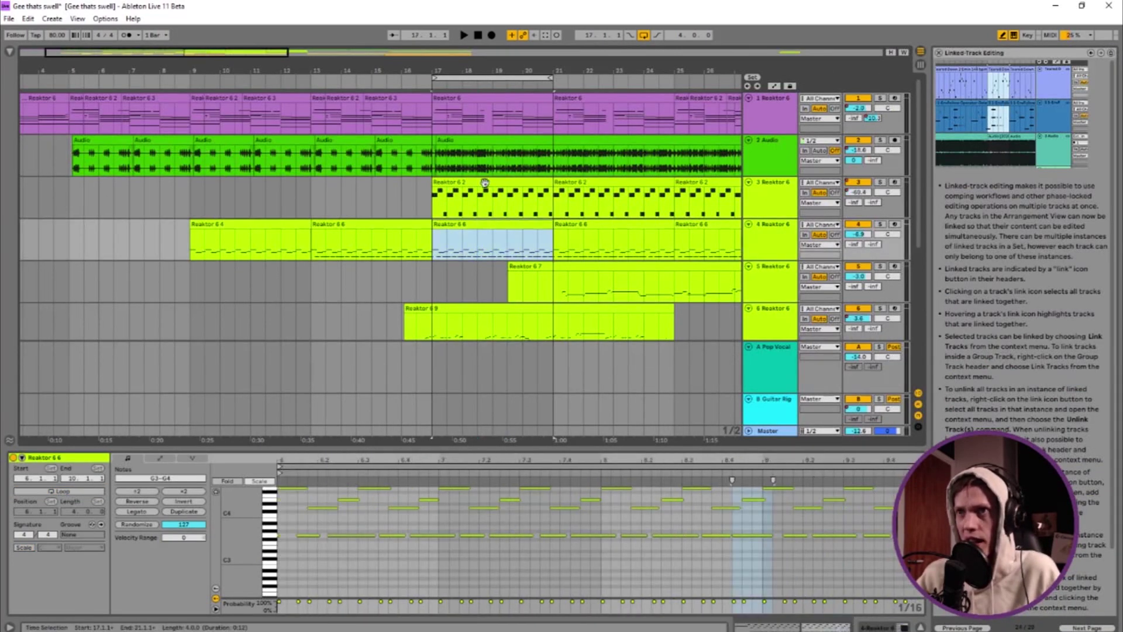
{"action": "left_click", "coordinate": [486, 99]}
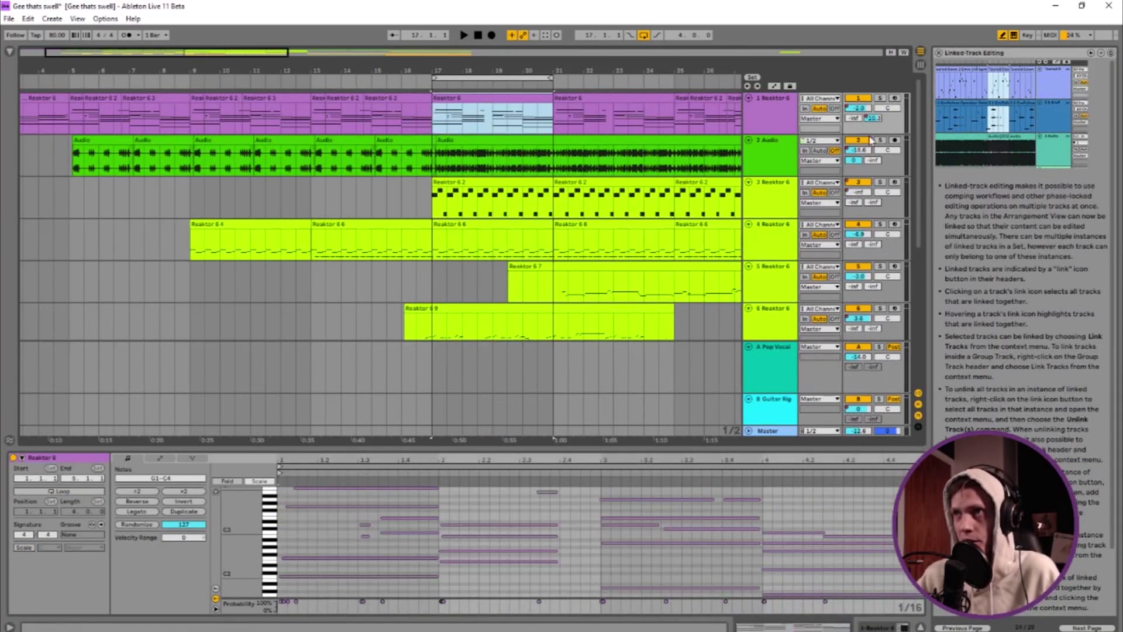
{"action": "right_click", "coordinate": [778, 101]}
{"action": "left_click", "coordinate": [811, 127]}
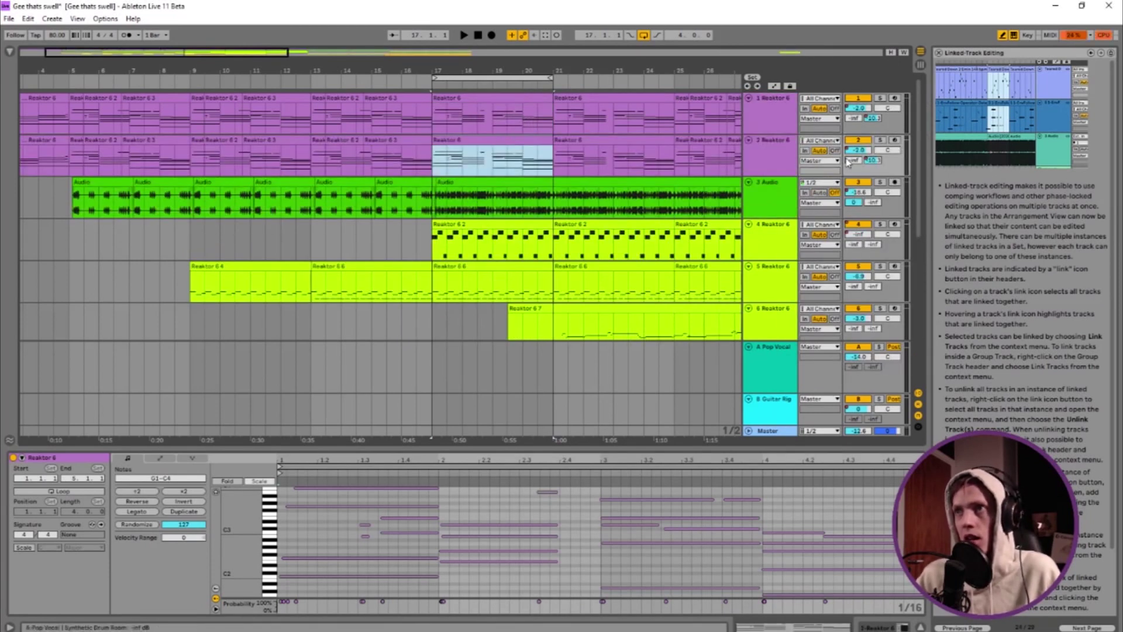
Step: Load the factory preset Lost Emperor in the duplicated track's Reaktor 6 instrument and close the plug-in window
{"action": "left_click", "coordinate": [755, 163]}
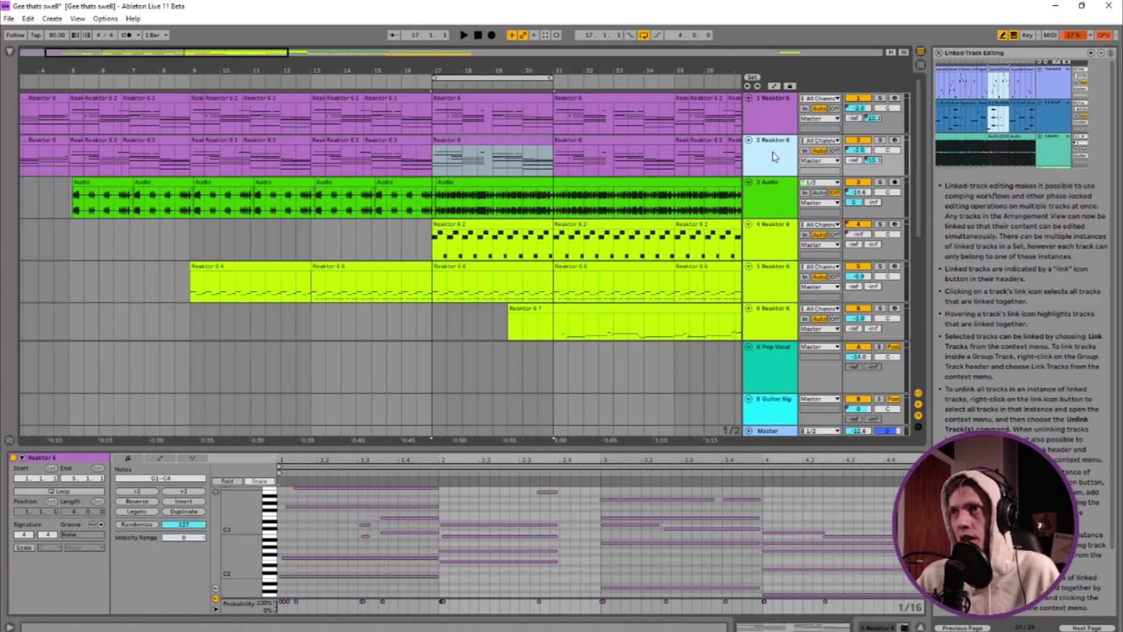
{"action": "left_click", "coordinate": [775, 157]}
{"action": "left_click", "coordinate": [39, 507]}
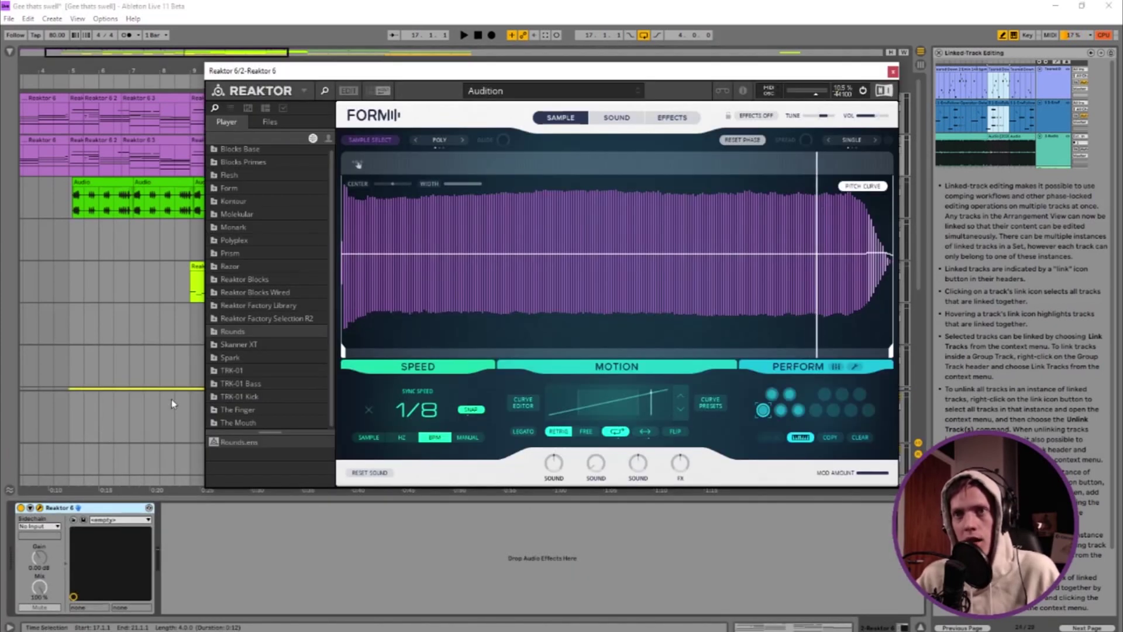
{"action": "left_click", "coordinate": [549, 92]}
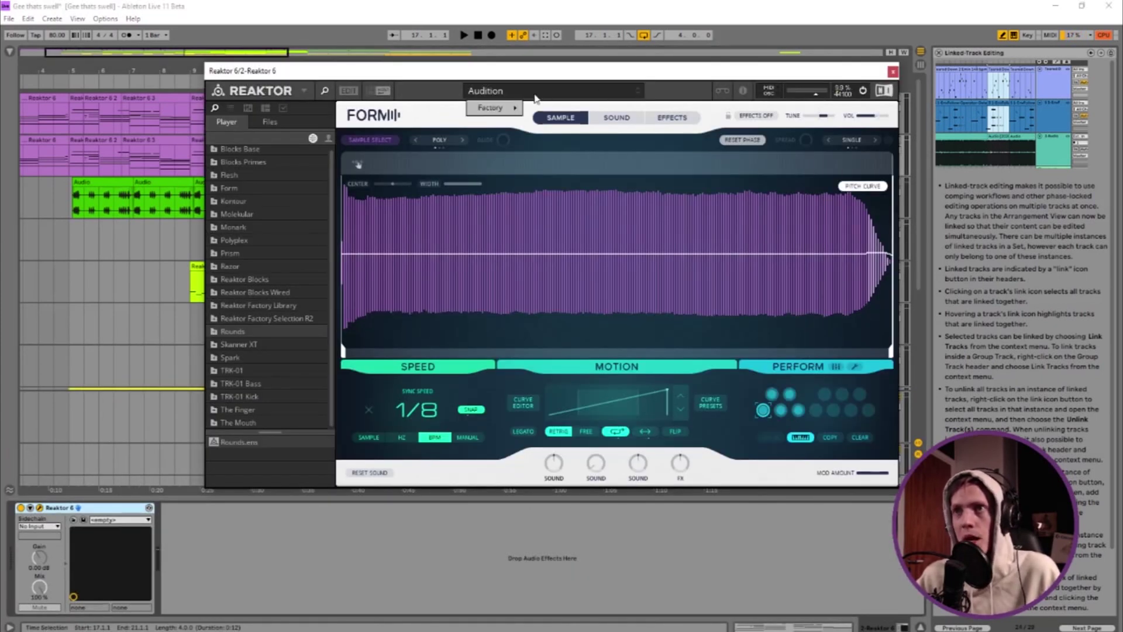
{"action": "mouse_move", "coordinate": [497, 108]}
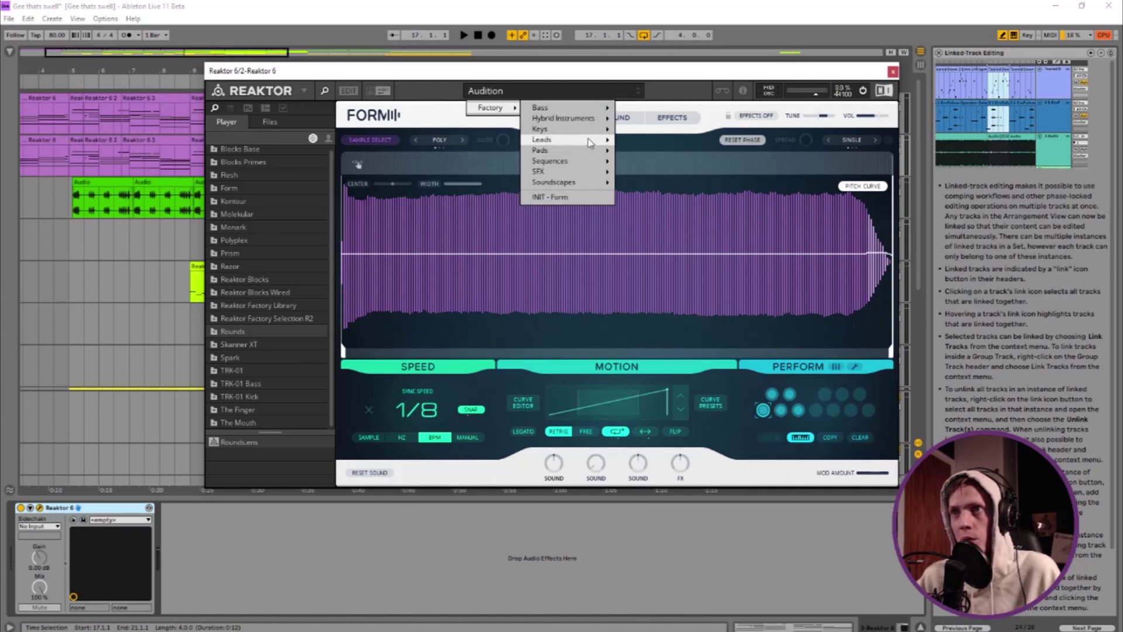
{"action": "mouse_move", "coordinate": [592, 142]}
{"action": "left_click", "coordinate": [640, 275]}
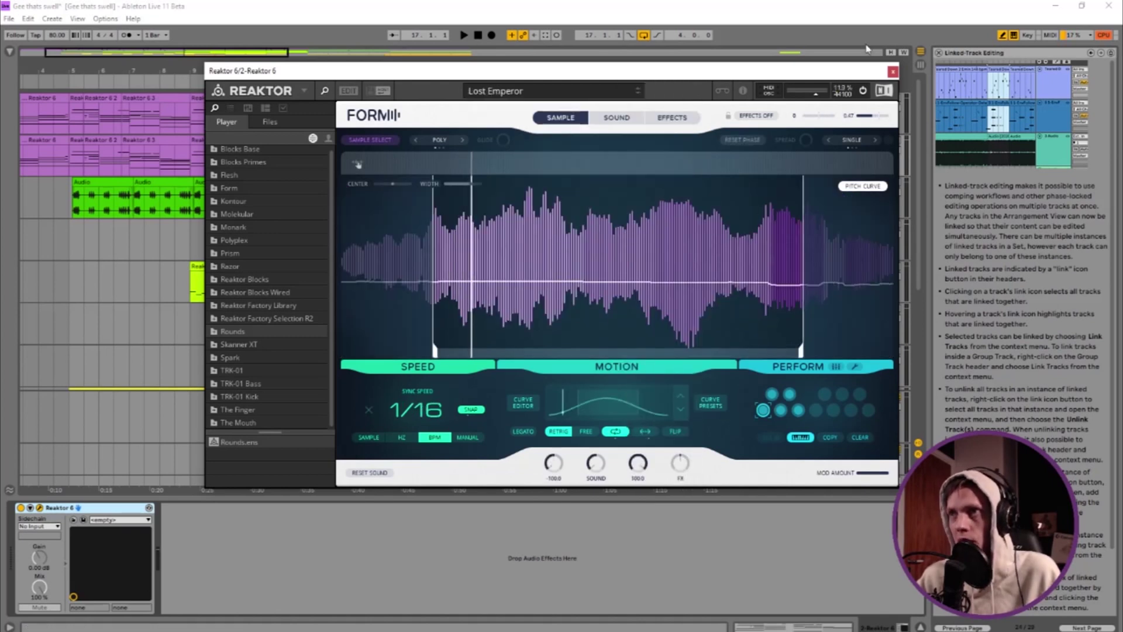
{"action": "left_click", "coordinate": [892, 71]}
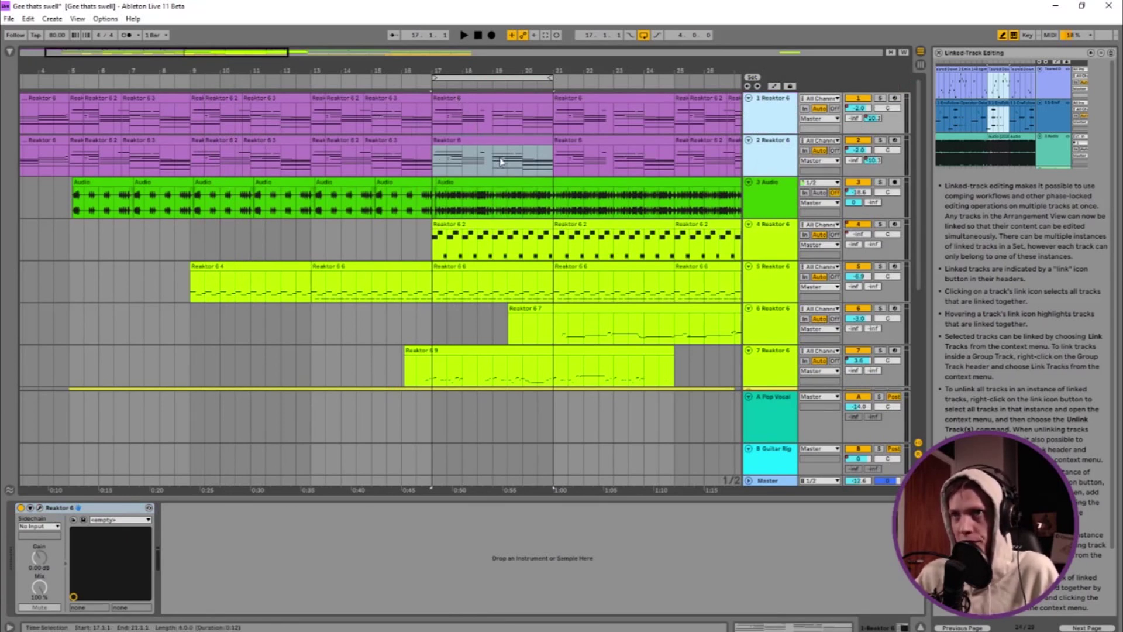
Step: Link the first two Reaktor 6 tracks for simultaneous editing
{"action": "right_click", "coordinate": [763, 117]}
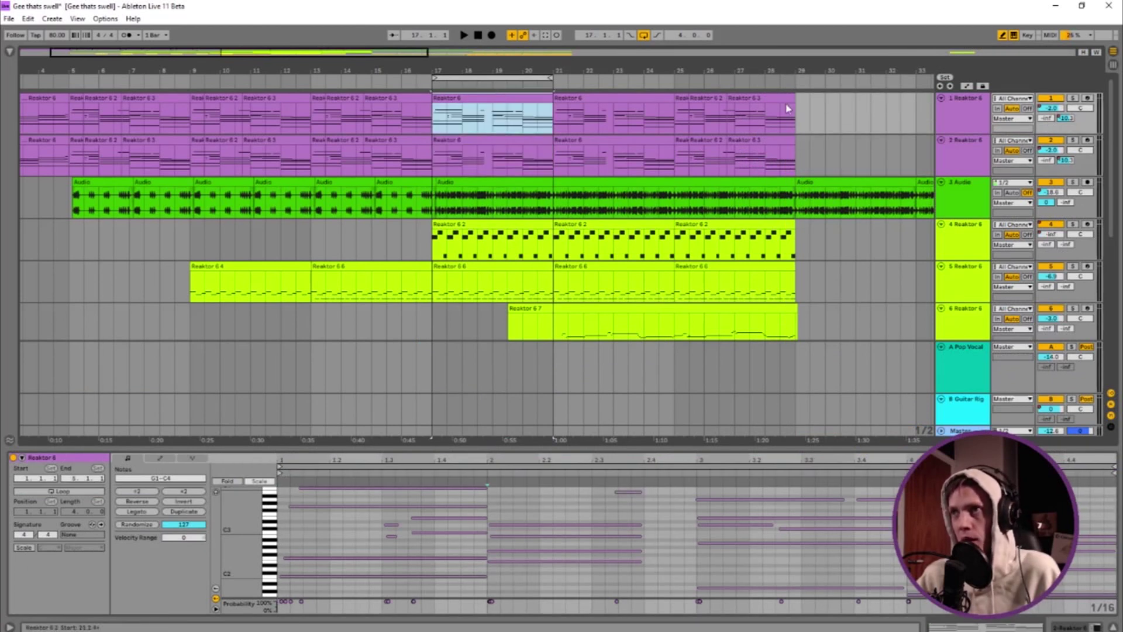
{"action": "left_click", "coordinate": [957, 112]}
{"action": "left_click", "coordinate": [965, 153], "text": "shift"}
{"action": "right_click", "coordinate": [965, 156]}
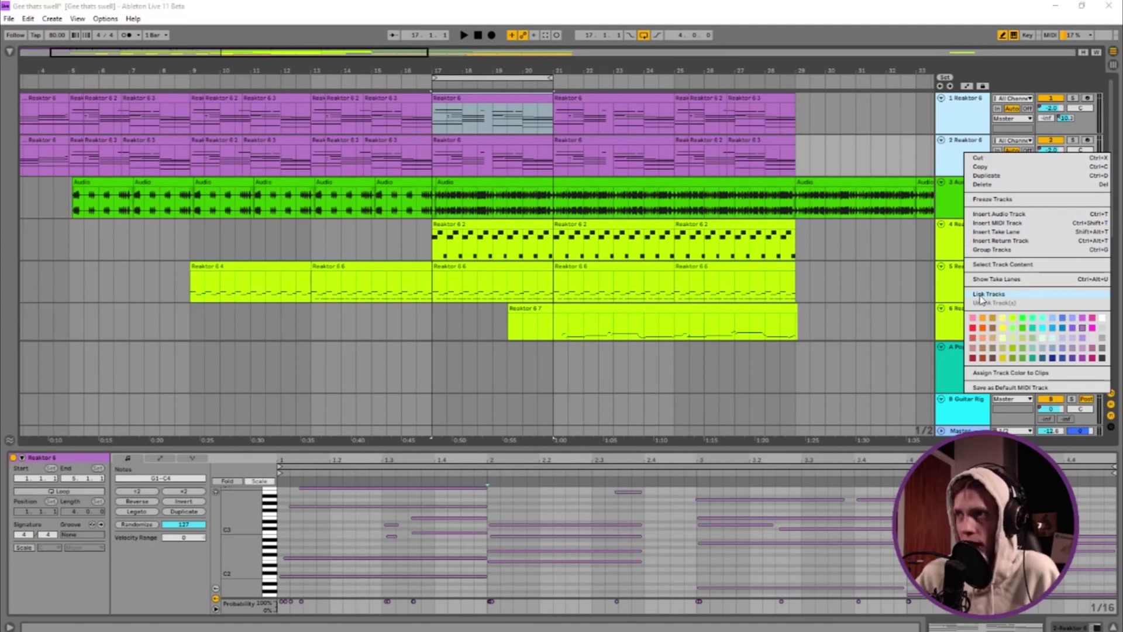
{"action": "left_click", "coordinate": [986, 294]}
Step: Test the link by selecting clips and ranges at bars 17 to 21, then the headers of both linked Reaktor 6 tracks
{"action": "left_click", "coordinate": [524, 95]}
{"action": "left_click", "coordinate": [517, 140]}
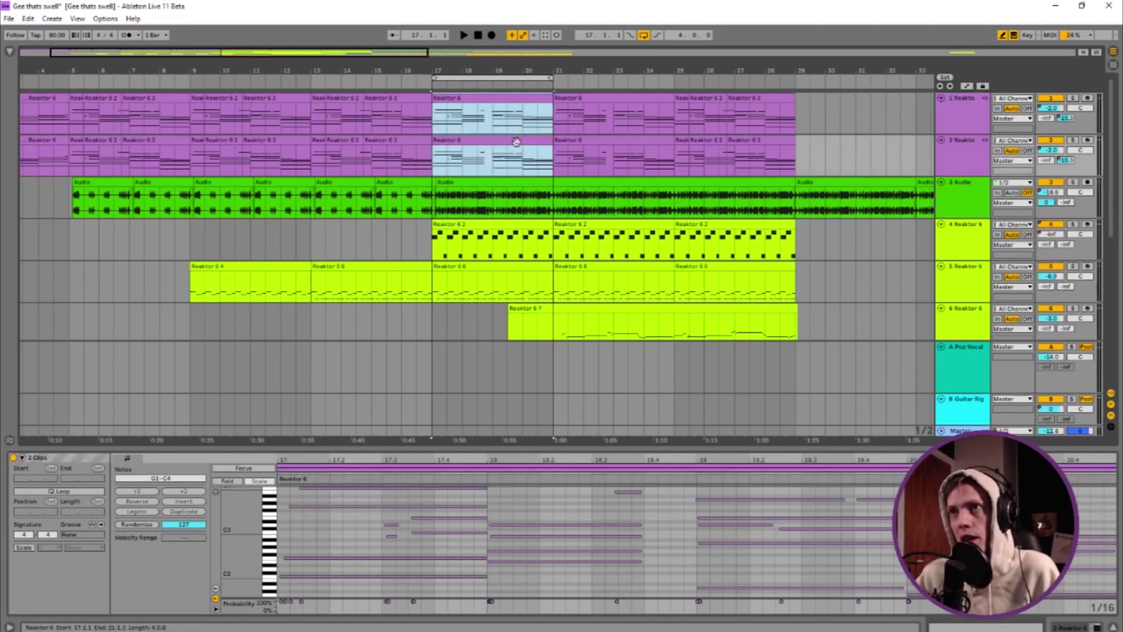
{"action": "mouse_move", "coordinate": [510, 162]}
{"action": "left_mouse_down"}
{"action": "mouse_move", "coordinate": [524, 165]}
{"action": "mouse_move", "coordinate": [509, 168]}
{"action": "left_mouse_up"}
{"action": "left_click", "coordinate": [477, 164]}
{"action": "left_click_drag", "start_coordinate": [464, 118], "coordinate": [503, 175]}
{"action": "left_click", "coordinate": [565, 110]}
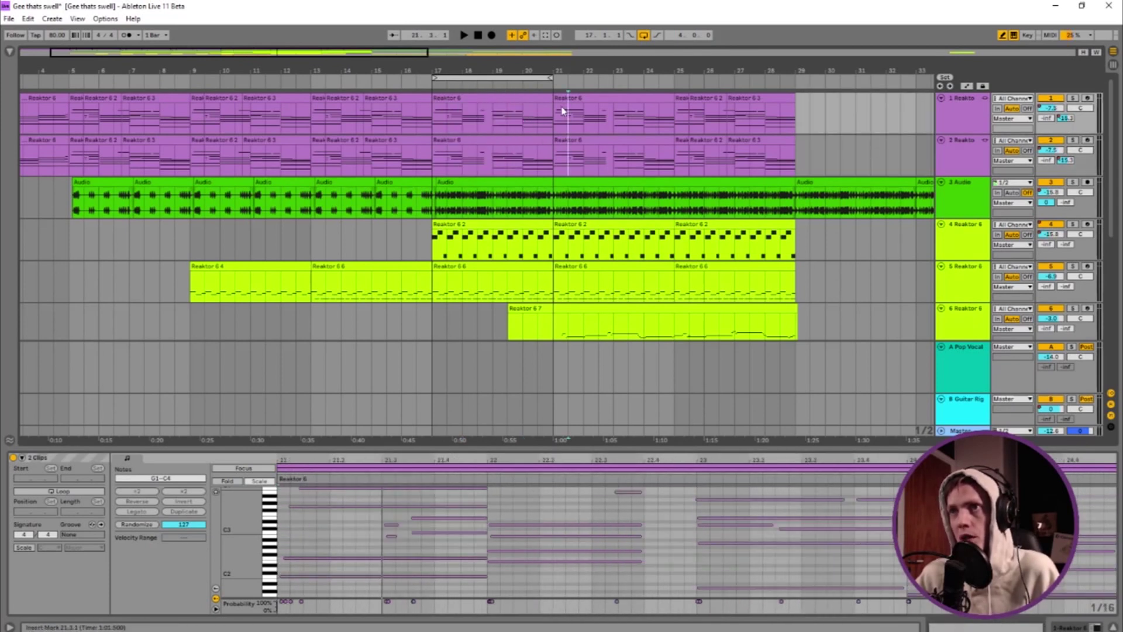
{"action": "left_click", "coordinate": [954, 116]}
{"action": "left_click", "coordinate": [958, 168], "text": "shift"}
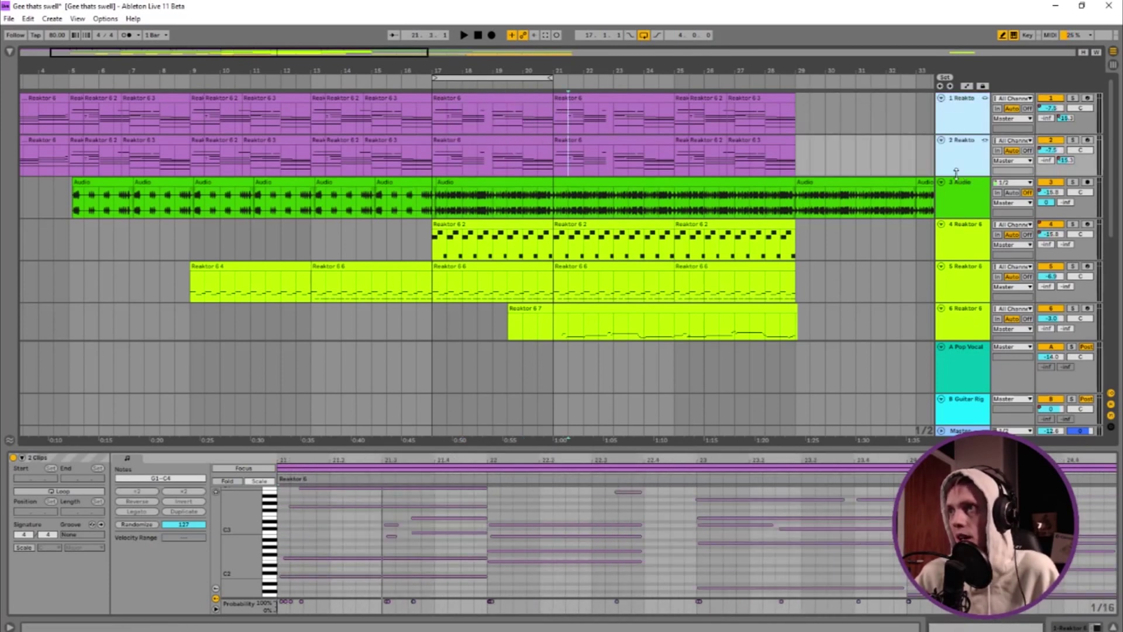
Step: Link the fifth track, Reaktor 6, with the two already linked Reaktor 6 tracks
{"action": "left_click", "coordinate": [955, 283]}
{"action": "right_click", "coordinate": [959, 293]}
{"action": "left_click", "coordinate": [985, 431]}
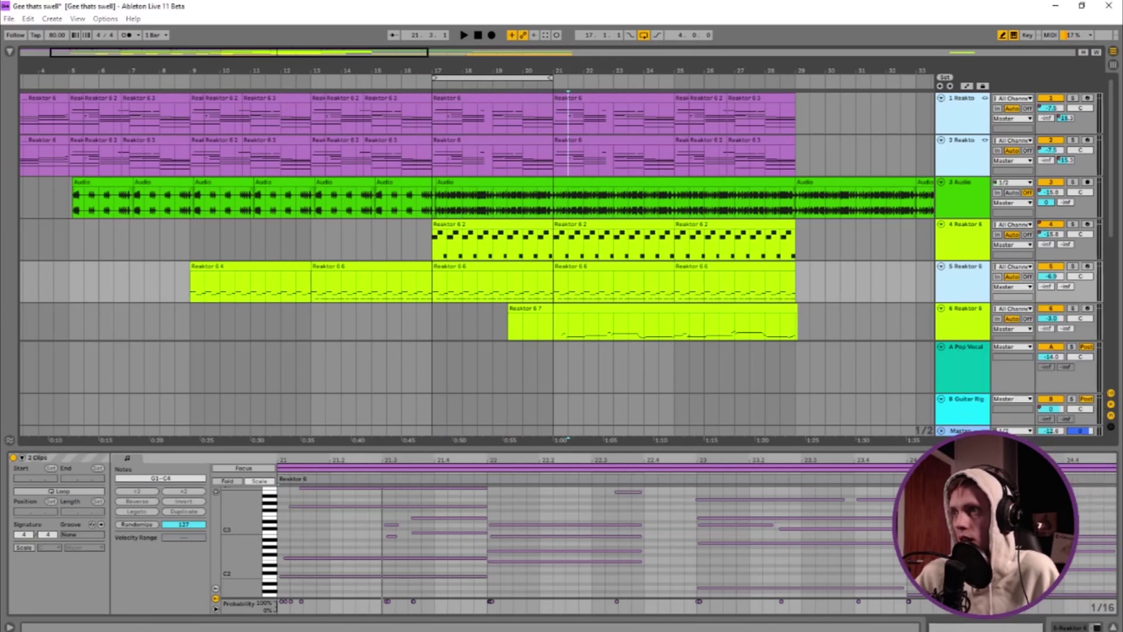
Step: Try trimming the start of the linked bar 17 clips to about bar 18.3, and undo the trim
{"action": "left_click", "coordinate": [481, 130]}
{"action": "left_click_drag", "start_coordinate": [494, 133], "coordinate": [509, 143]}
{"action": "left_click", "coordinate": [435, 141]}
{"action": "left_click_drag", "start_coordinate": [434, 141], "coordinate": [494, 155]}
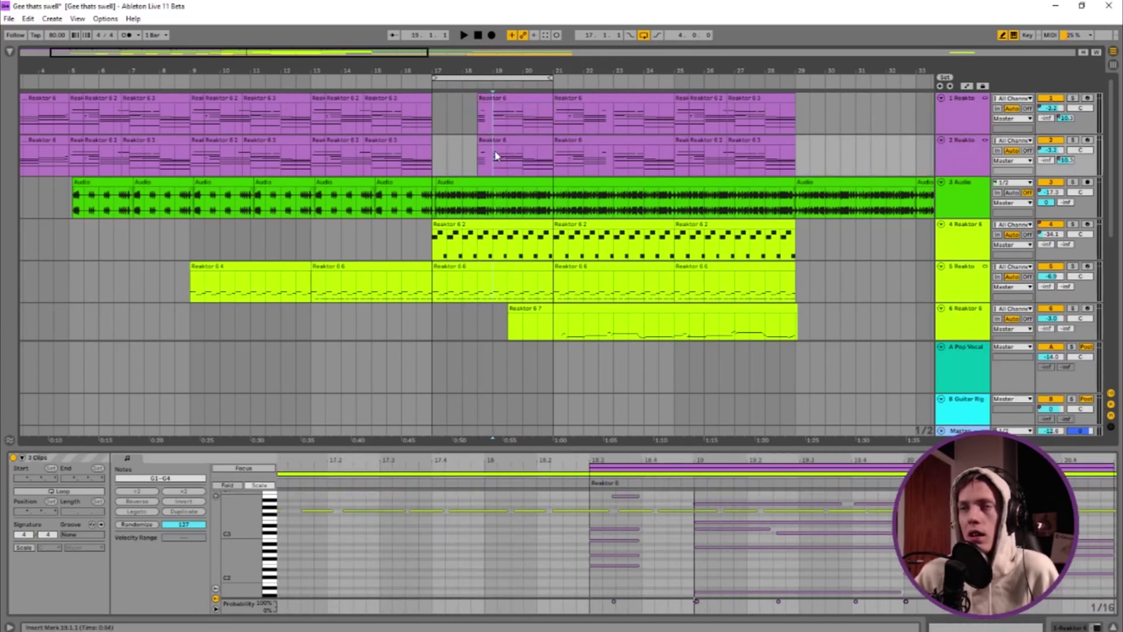
{"action": "key", "text": "ctrl+z"}
Step: Test deleting ranges 19.3–20.1 and 24.3–25.1 across the linked tracks, undoing each deletion, and select the linked clips at bar 17
{"action": "left_click_drag", "start_coordinate": [527, 167], "coordinate": [511, 165]}
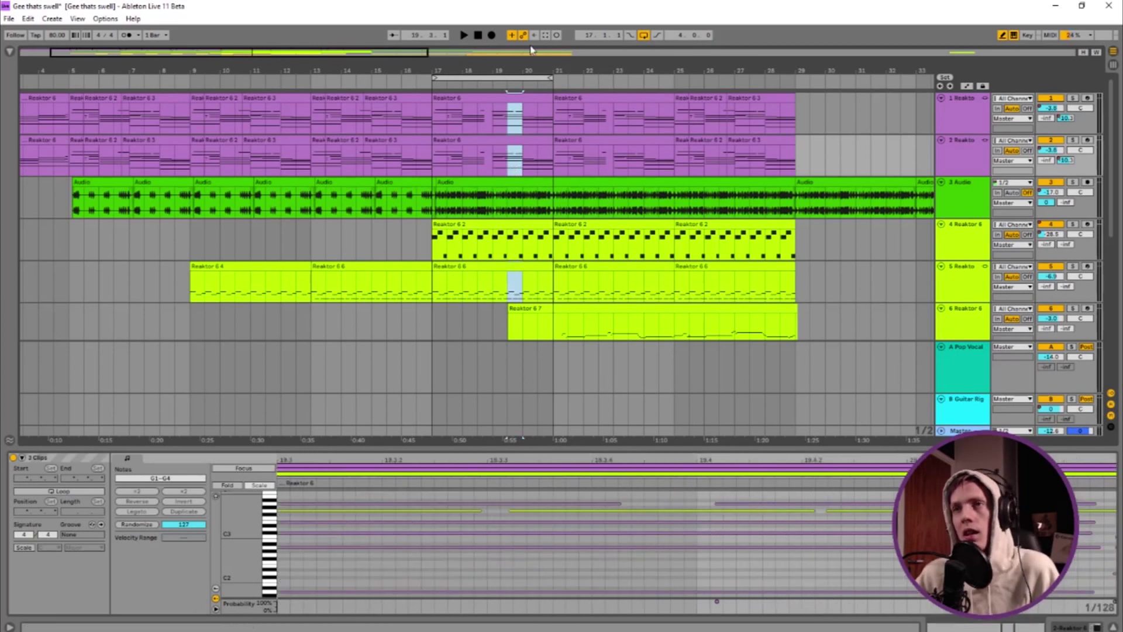
{"action": "key", "text": "Delete"}
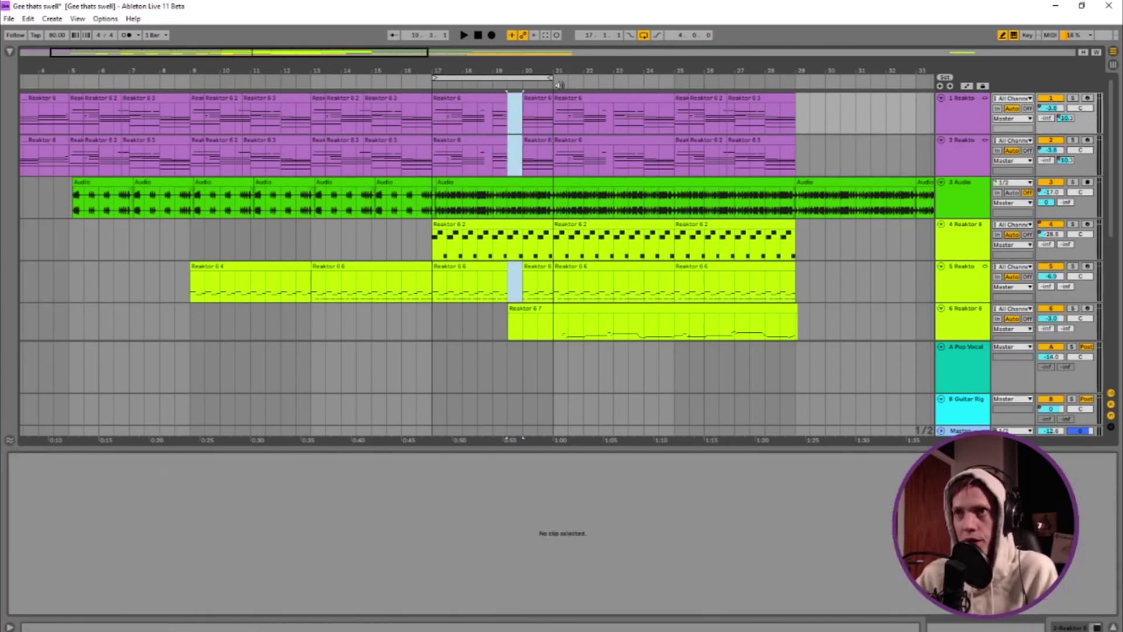
{"action": "key", "text": "ctrl+z"}
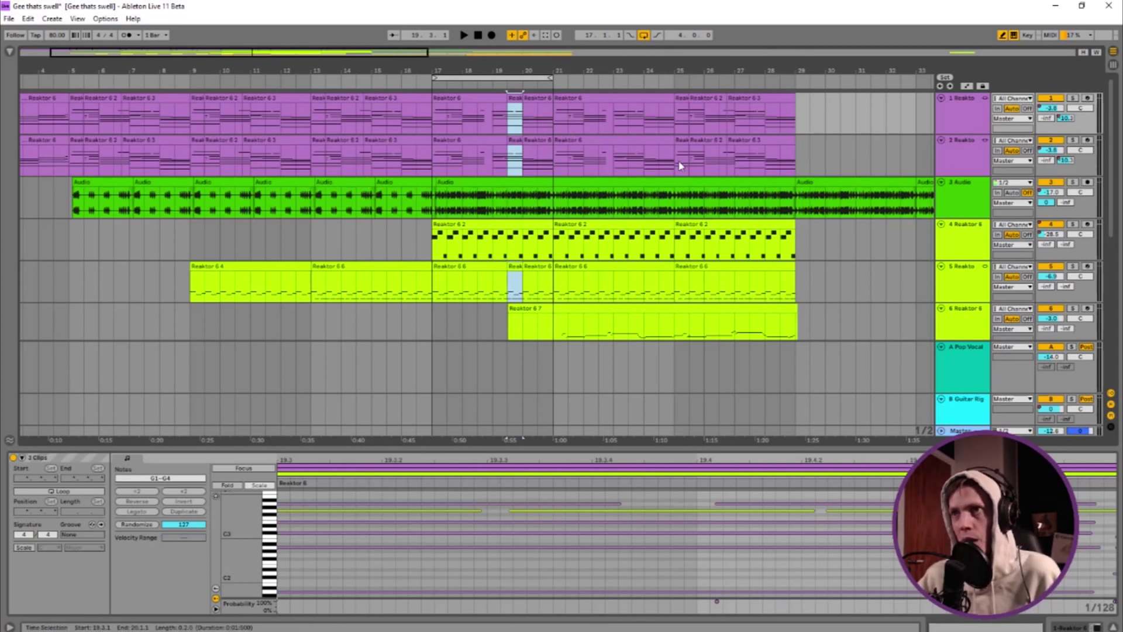
{"action": "left_click_drag", "start_coordinate": [665, 162], "coordinate": [674, 163]}
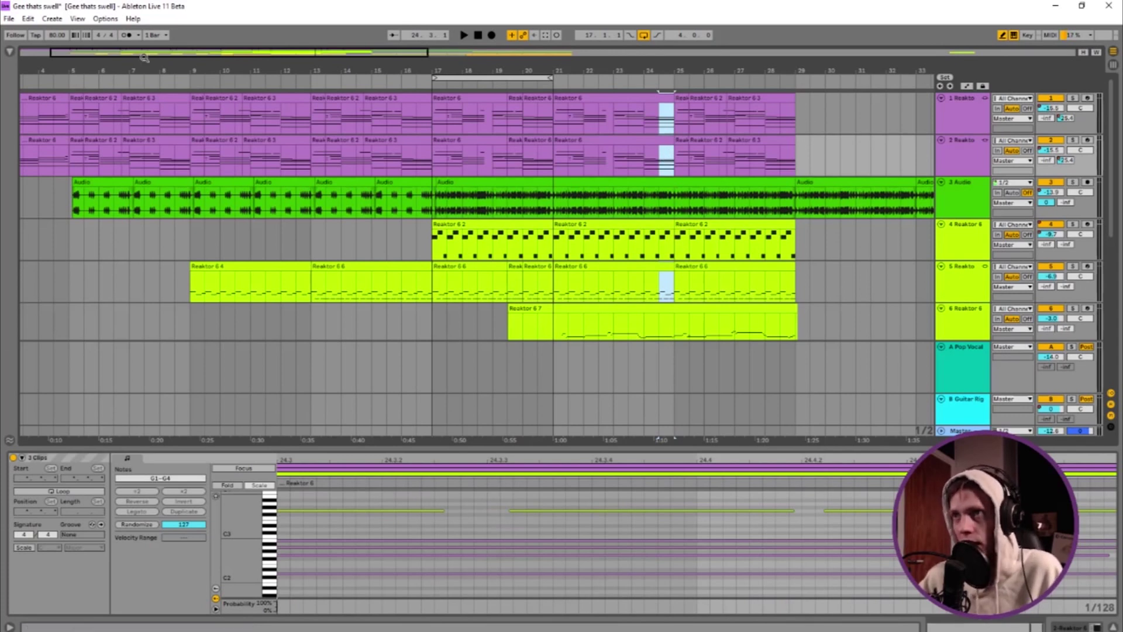
{"action": "key", "text": "Delete"}
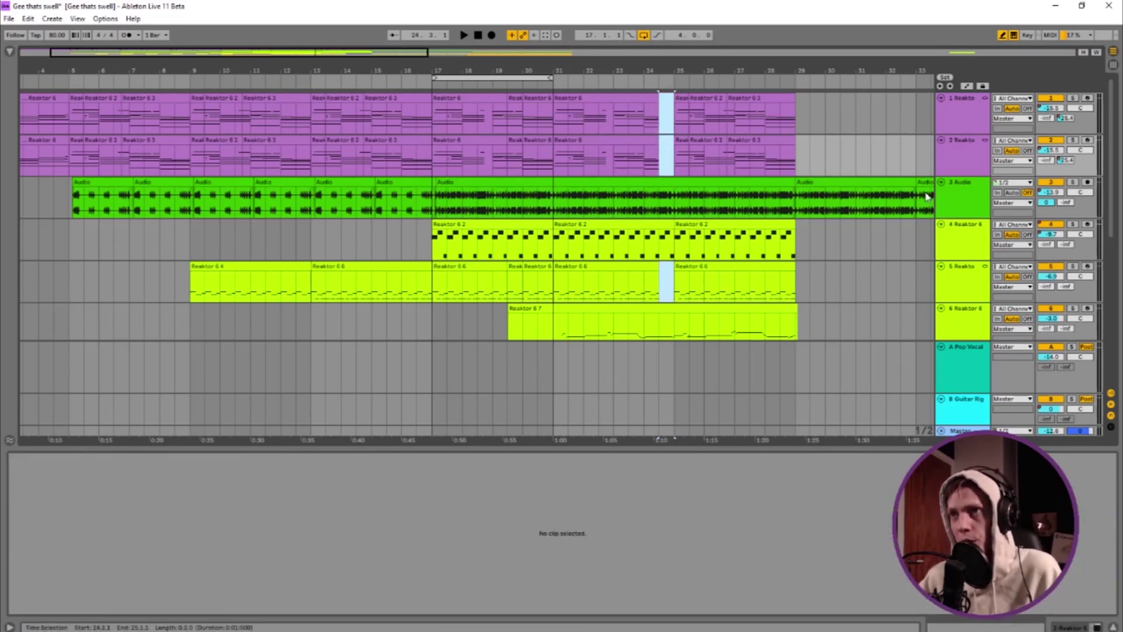
{"action": "key", "text": "ctrl+z"}
{"action": "left_click", "coordinate": [496, 98]}
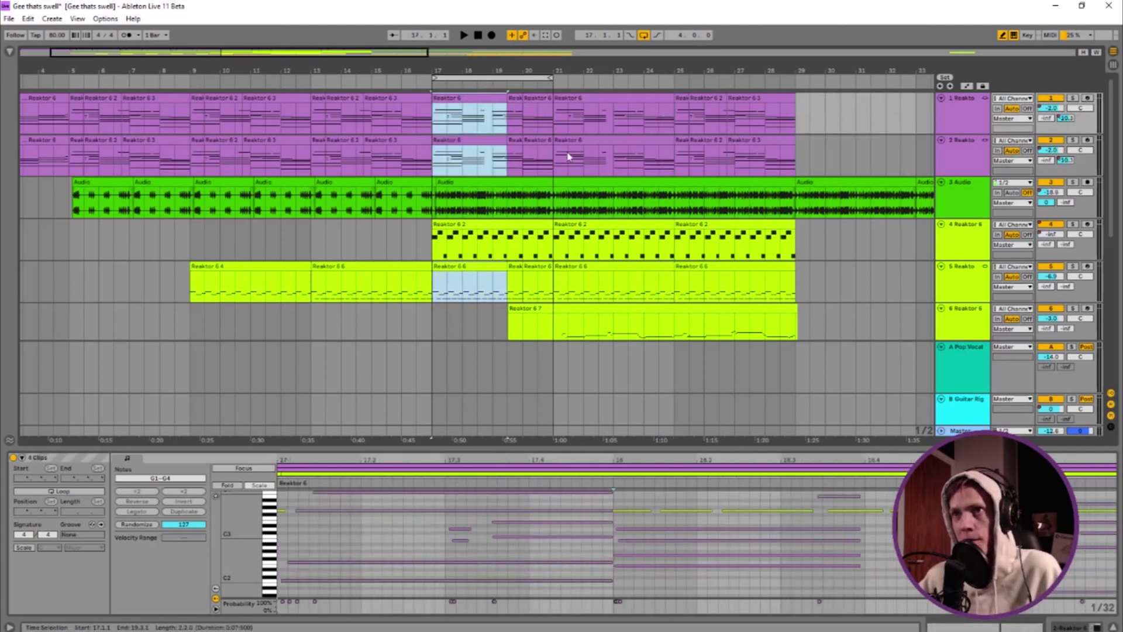
{"action": "left_click", "coordinate": [567, 120], "text": "shift"}
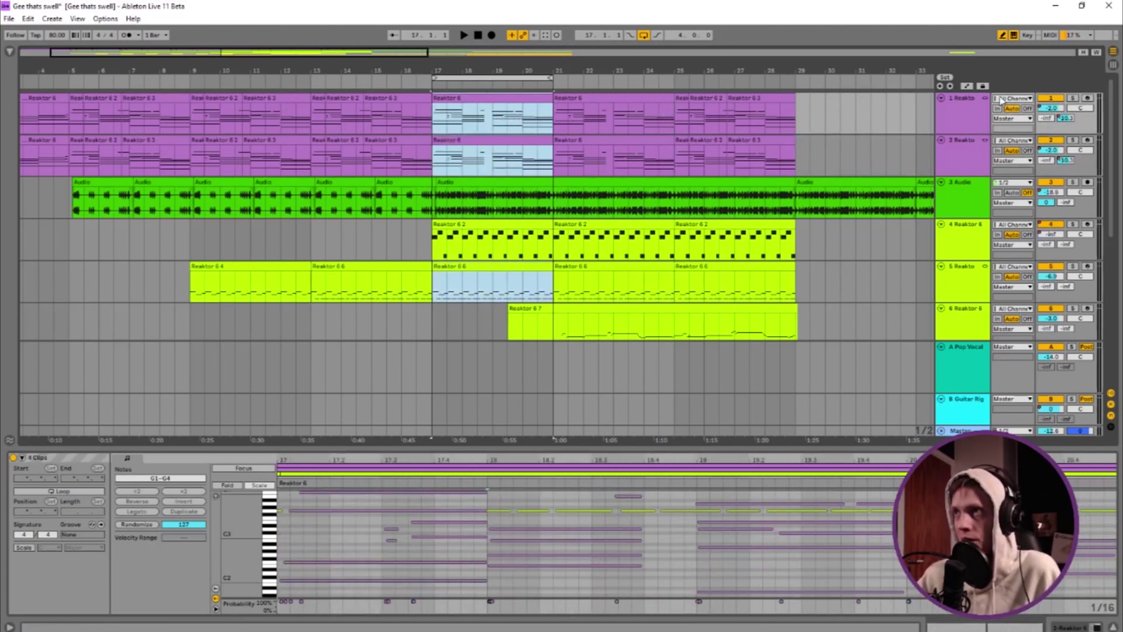
Step: Unlink the Reaktor 6 tracks and select only the first track's clips at bars 17 and 21
{"action": "left_click", "coordinate": [971, 121]}
{"action": "left_click", "coordinate": [970, 146], "text": "shift"}
{"action": "right_click", "coordinate": [969, 145]}
{"action": "left_click", "coordinate": [988, 297]}
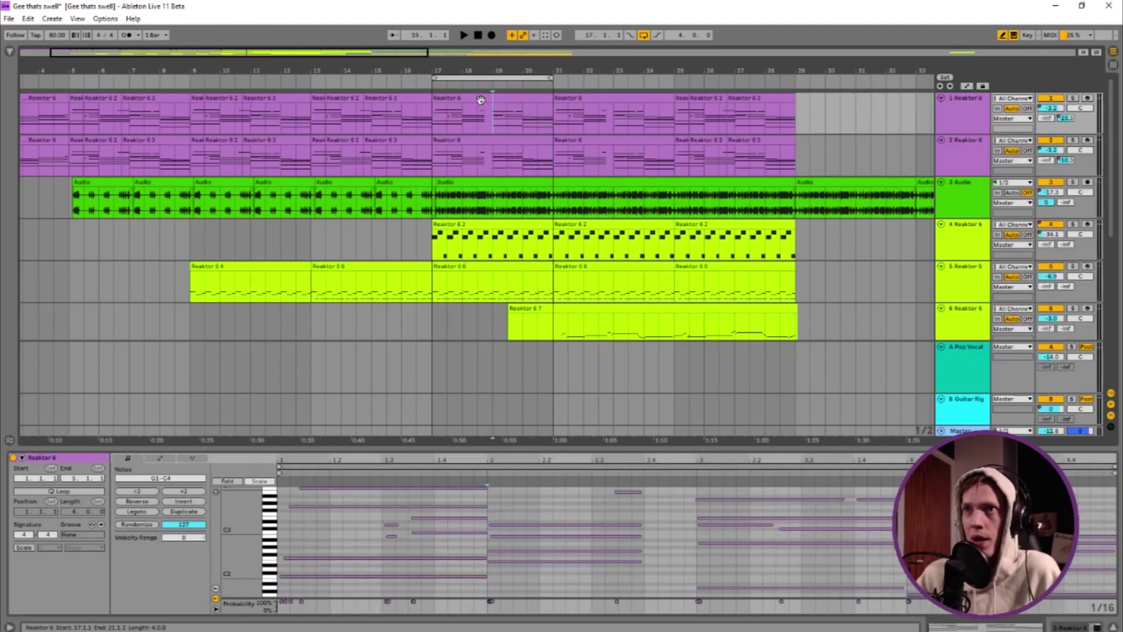
{"action": "left_click", "coordinate": [444, 98]}
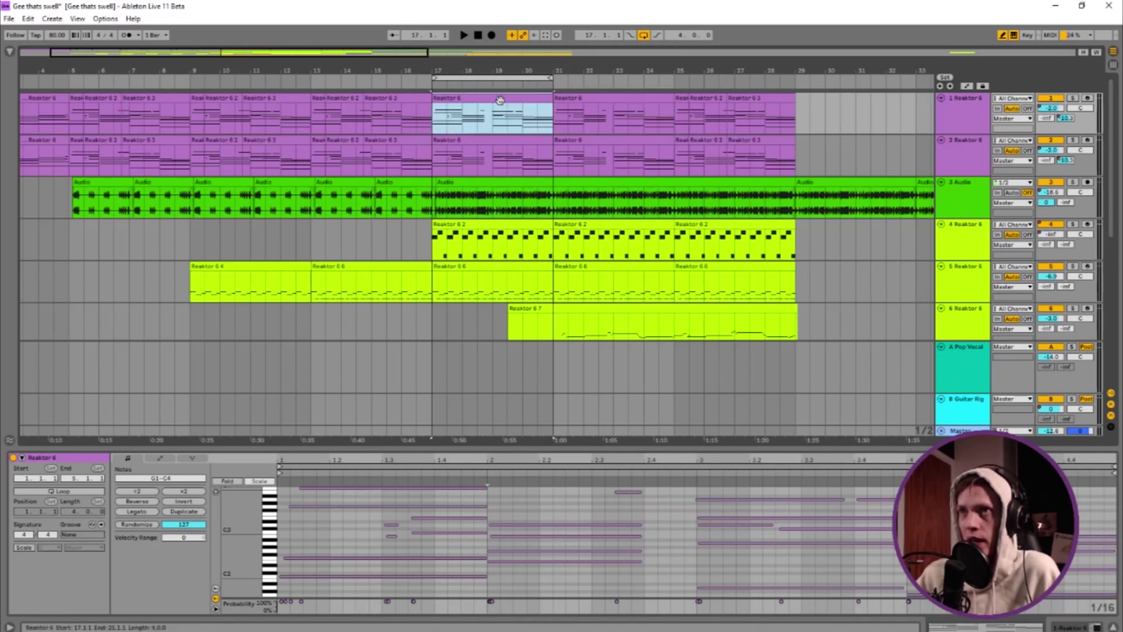
{"action": "left_click", "coordinate": [589, 95], "text": "shift"}
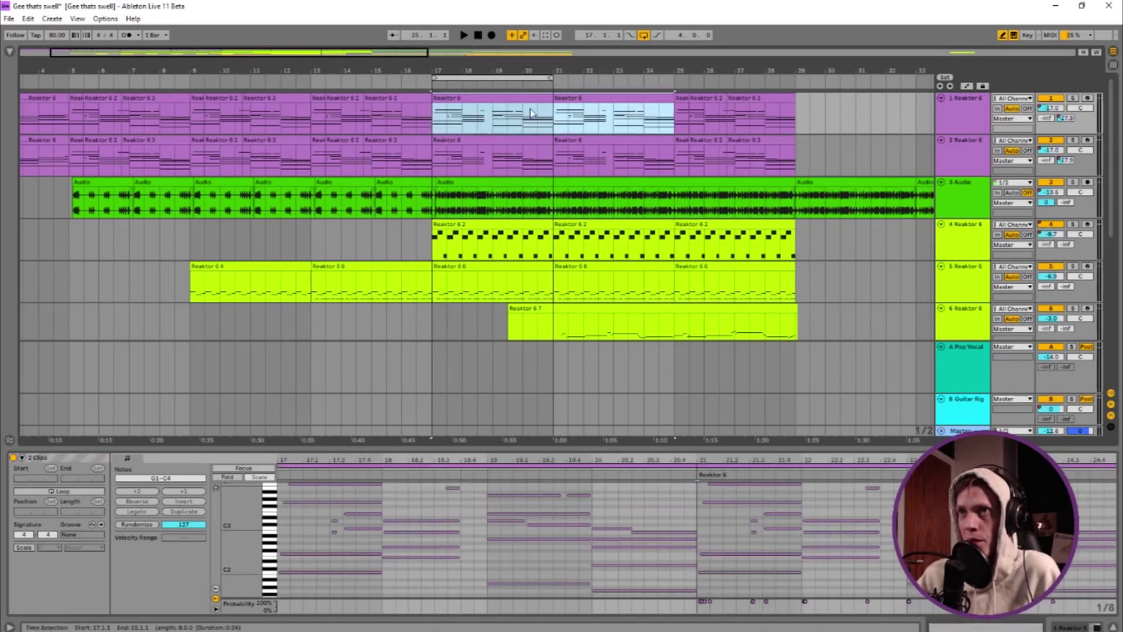
Step: Draw a melody of short high notes, including F4 and G4, in the second bar of the first track's bar 17 clip
{"action": "double_click", "coordinate": [478, 111]}
{"action": "scroll", "coordinate": [529, 538], "scroll_direction": "up", "scroll_amount": 2}
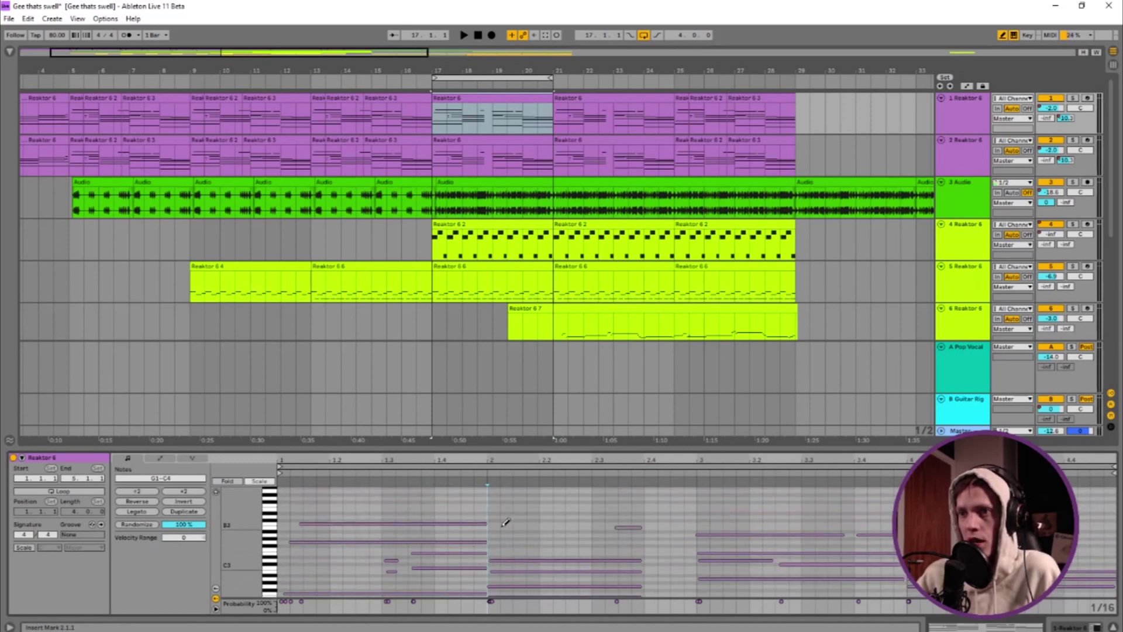
{"action": "left_click", "coordinate": [493, 509]}
{"action": "left_click", "coordinate": [519, 499]}
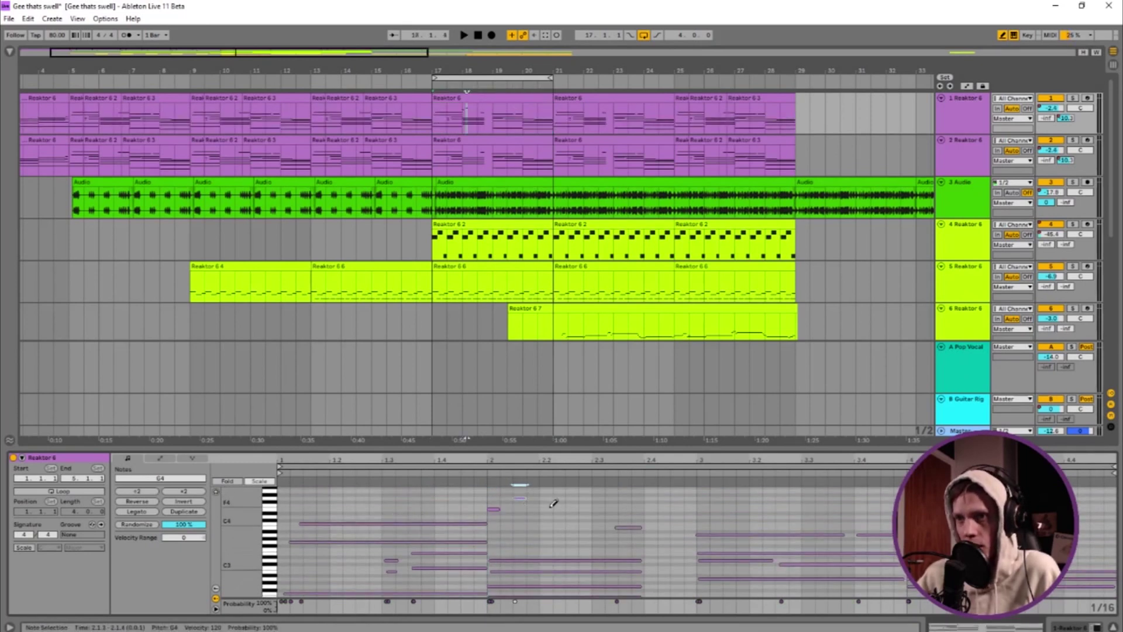
{"action": "left_click", "coordinate": [545, 504]}
{"action": "left_click", "coordinate": [571, 497]}
{"action": "left_click", "coordinate": [585, 504]}
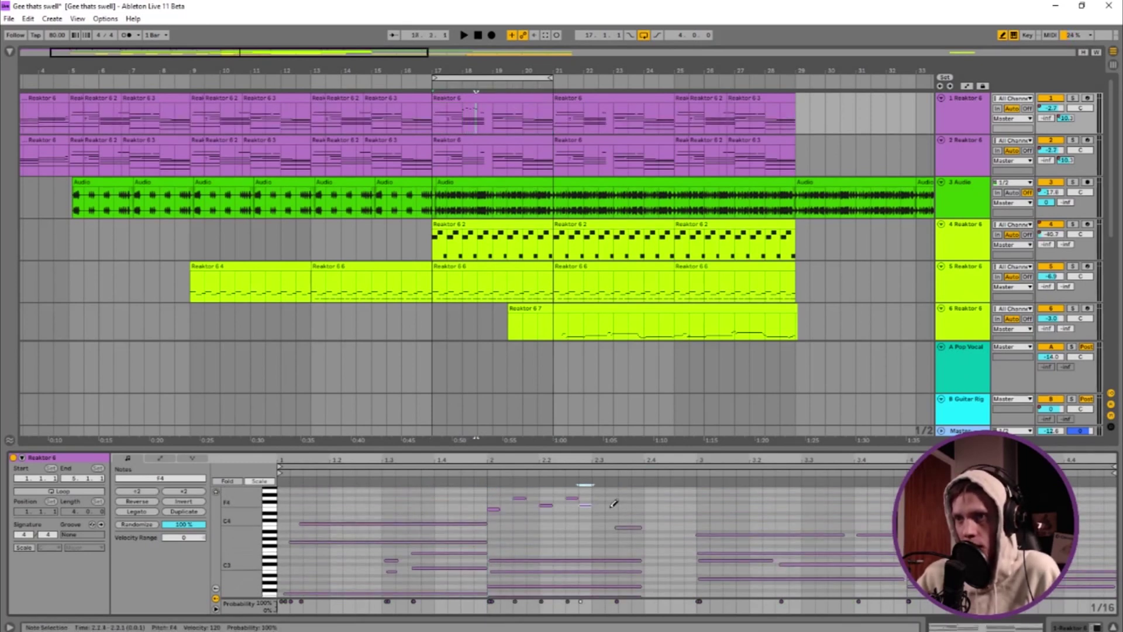
{"action": "left_click", "coordinate": [612, 508]}
{"action": "left_click", "coordinate": [638, 504]}
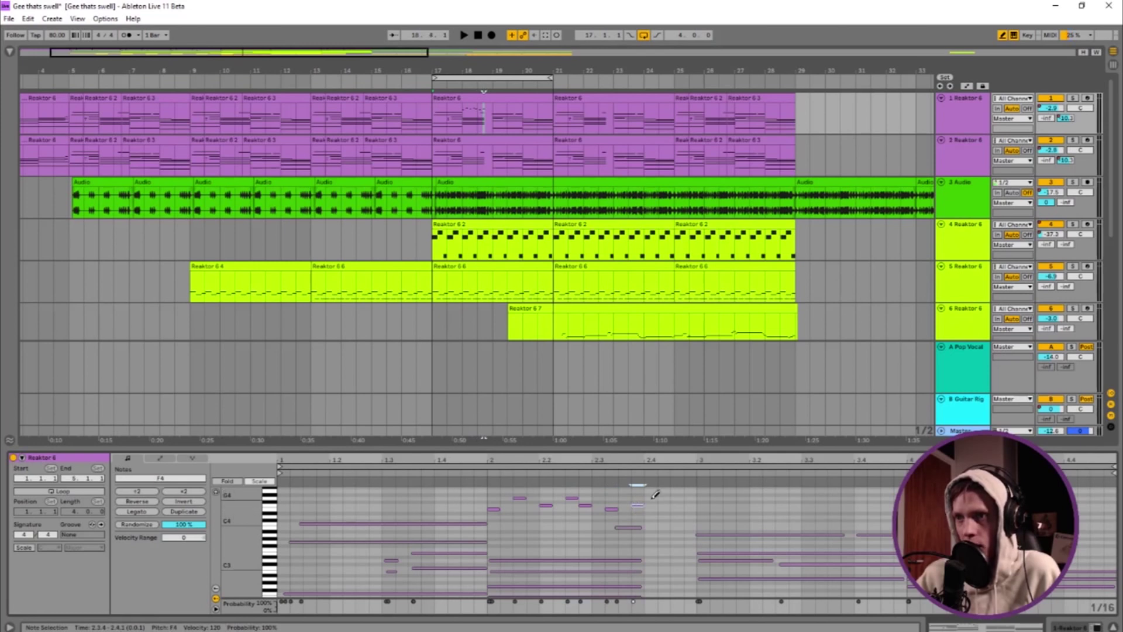
{"action": "left_click", "coordinate": [651, 498]}
{"action": "left_click", "coordinate": [664, 509]}
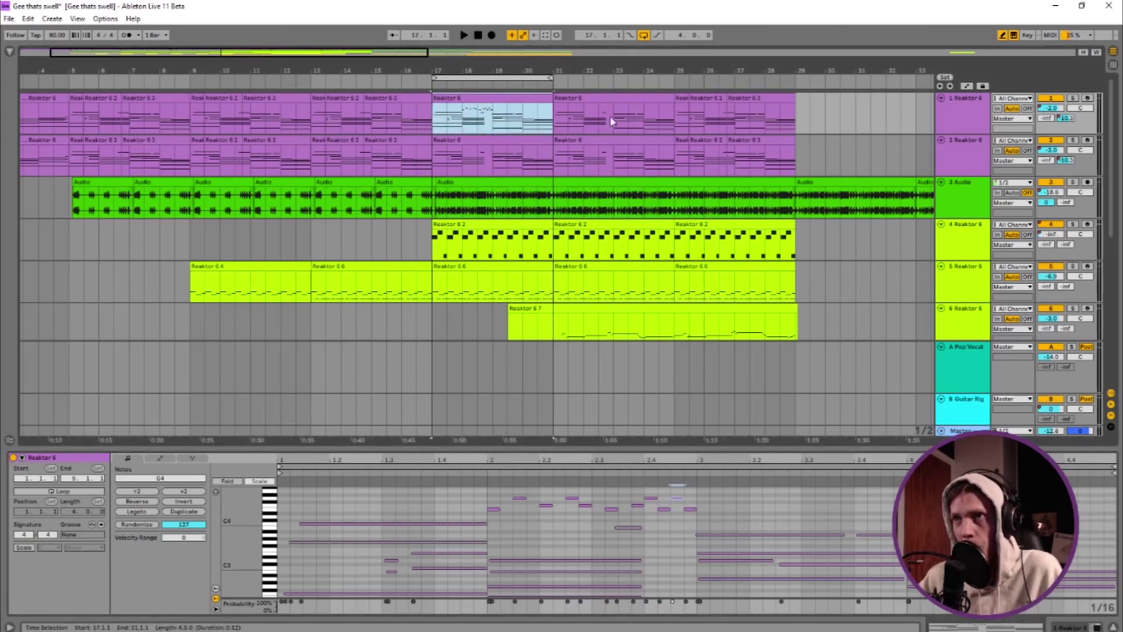
Step: Delete the first track's clip at bar 21 and try duplicating the edited bar 17 clip into the gap
{"action": "left_click", "coordinate": [621, 98]}
{"action": "left_click", "coordinate": [523, 96]}
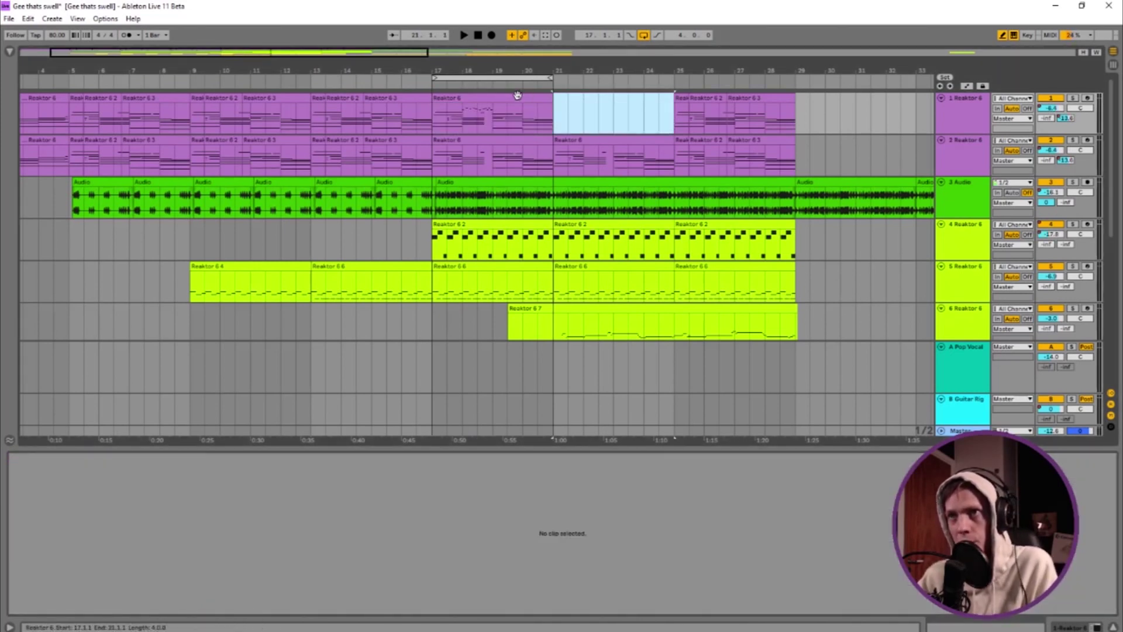
{"action": "key", "text": "ctrl+d"}
{"action": "key", "text": "Delete"}
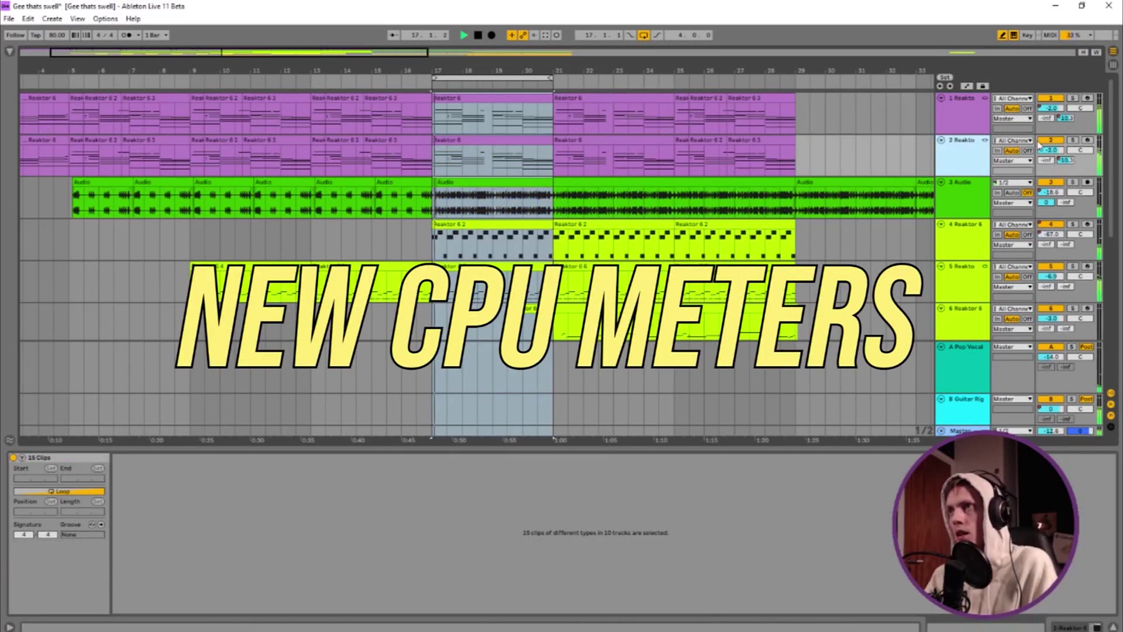
Step: Mute the second Reaktor 6 track, show the per-track CPU meters in the Session View mixer, and stop playback
{"action": "left_click", "coordinate": [1050, 140]}
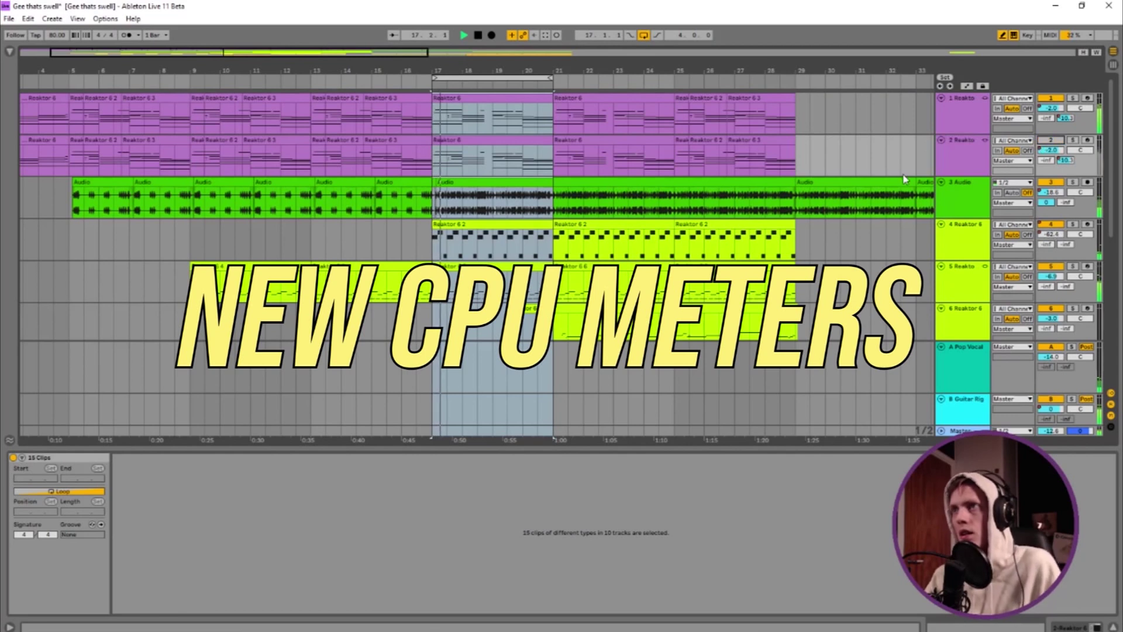
{"action": "key", "text": "Tab"}
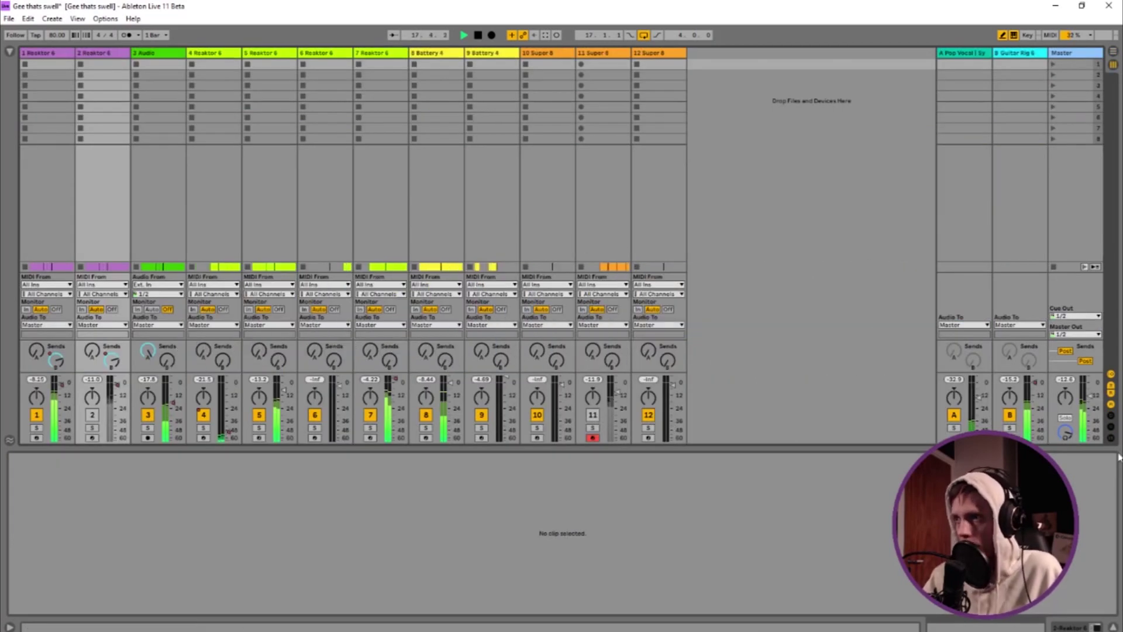
{"action": "left_click", "coordinate": [1110, 437]}
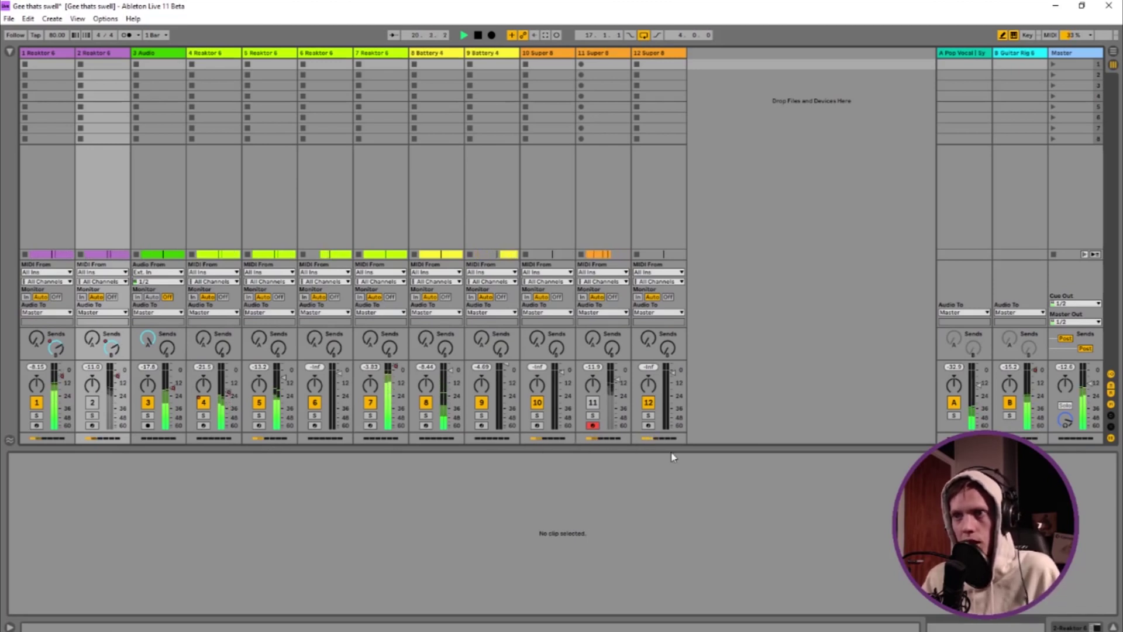
{"action": "key", "text": "space"}
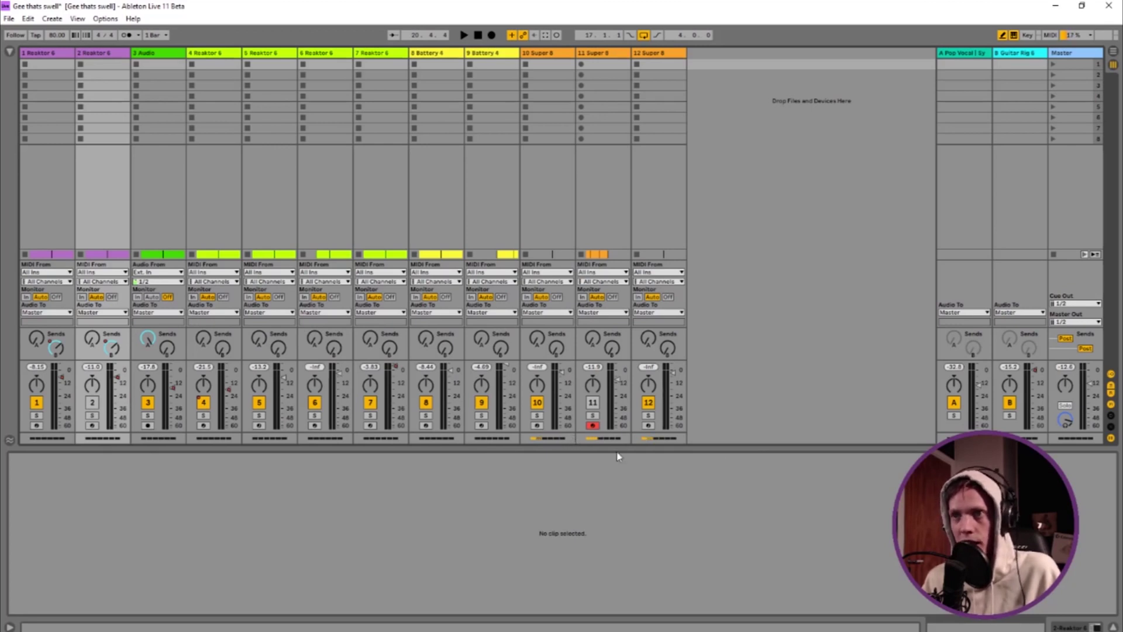
Step: Return to Arrangement View and look up the Freeze Track option for the second Reaktor 6 track without applying it
{"action": "key", "text": "Tab"}
{"action": "left_click", "coordinate": [664, 198]}
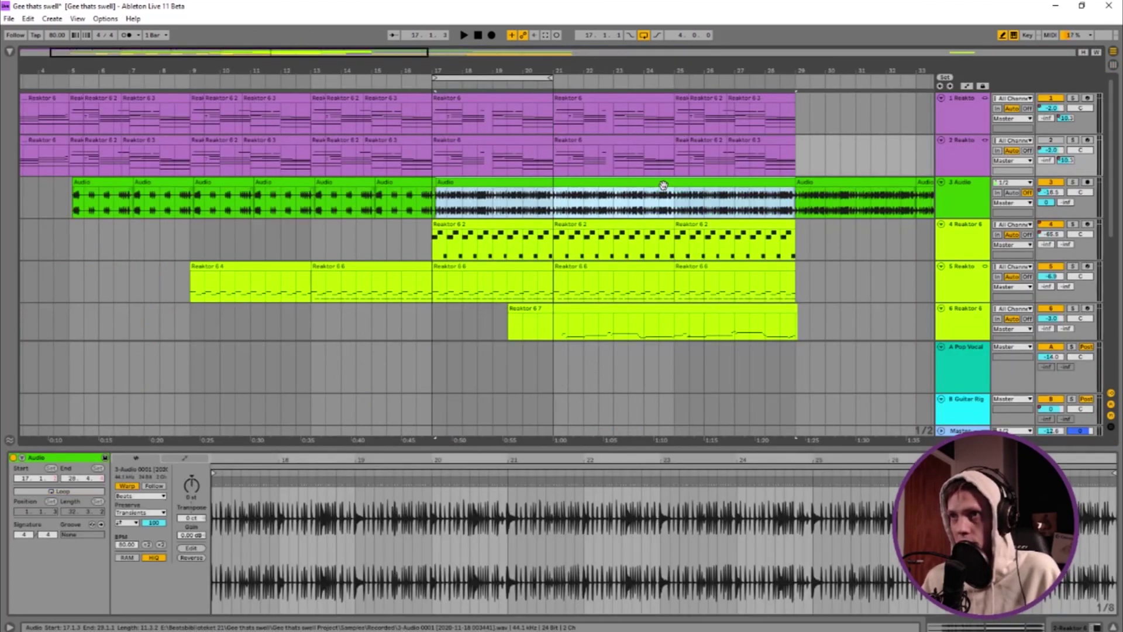
{"action": "left_click", "coordinate": [970, 145]}
{"action": "right_click", "coordinate": [970, 145]}
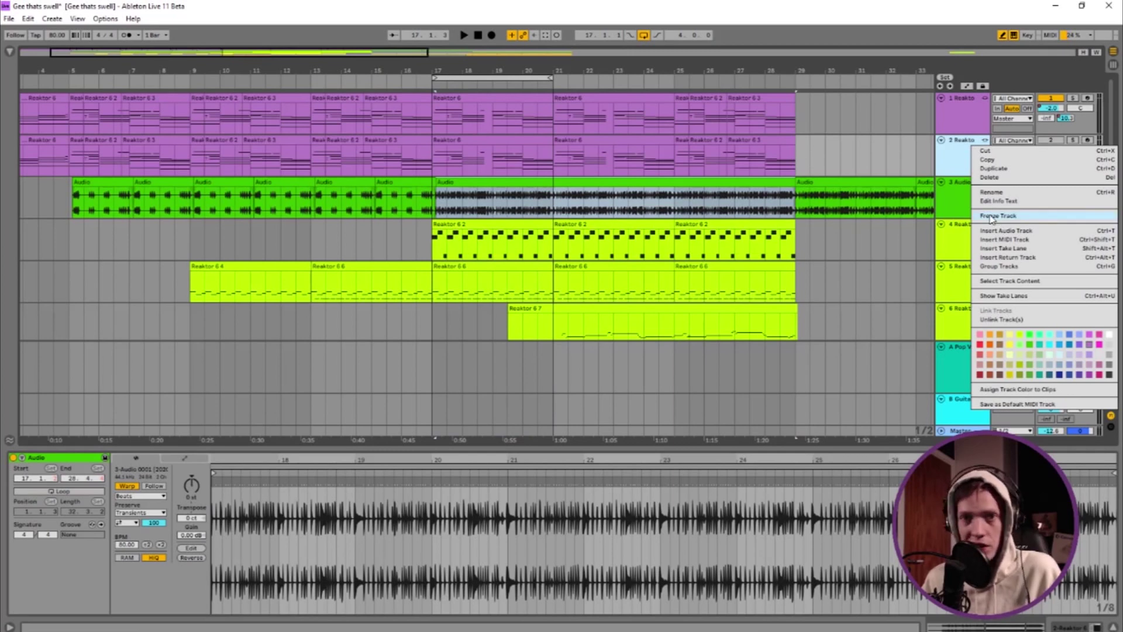
{"action": "left_click", "coordinate": [615, 193]}
{"action": "left_click", "coordinate": [510, 181]}
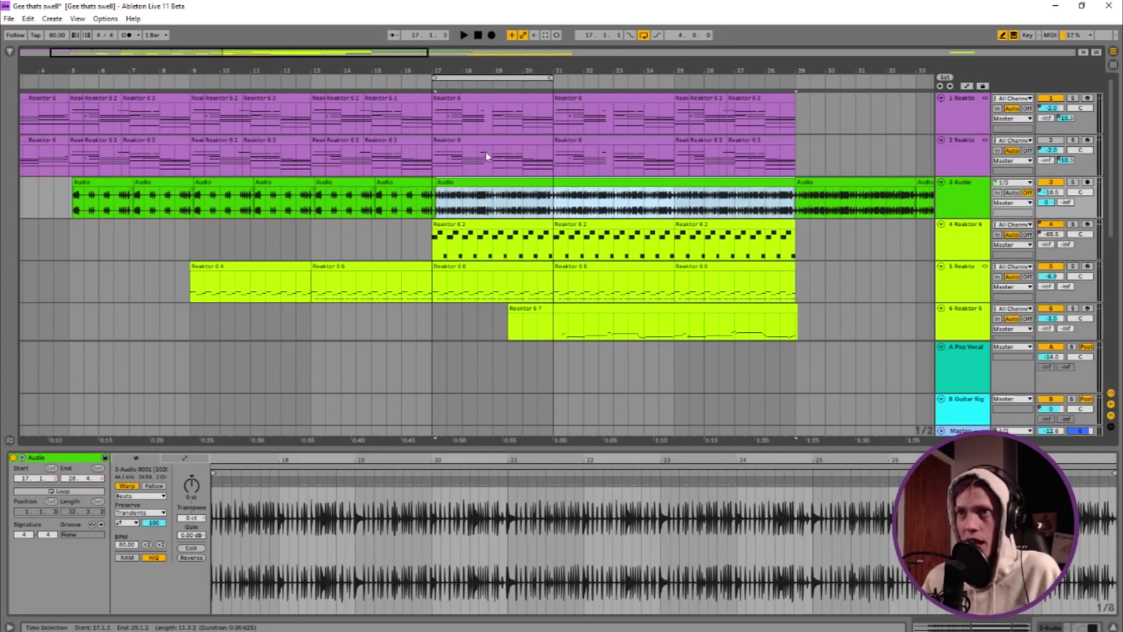
{"action": "left_click", "coordinate": [490, 141]}
Step: Play the song in Session View to watch the track CPU meters, and check the overall CPU load meter
{"action": "key", "text": "Tab"}
{"action": "key", "text": "space"}
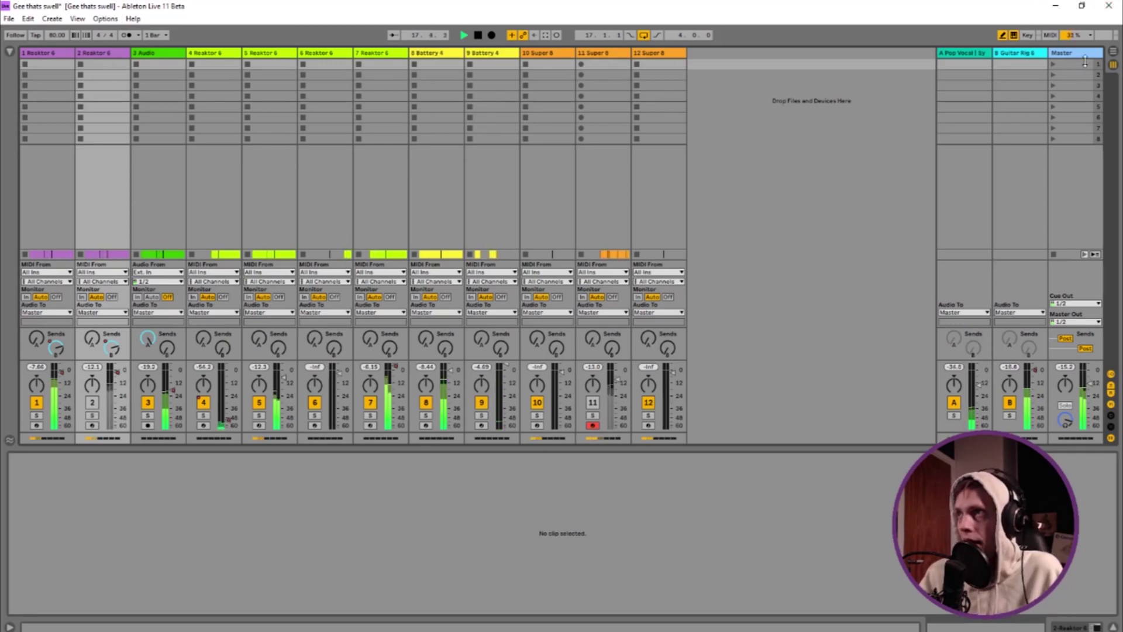
{"action": "key", "text": "Tab"}
{"action": "key", "text": "Tab"}
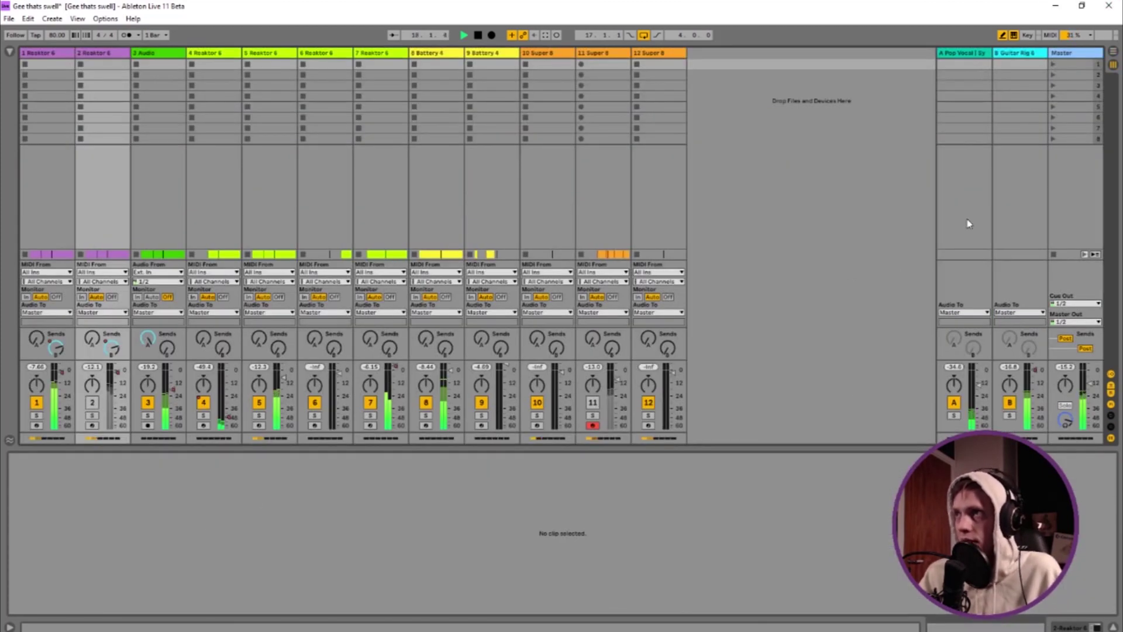
{"action": "left_click", "coordinate": [1074, 37]}
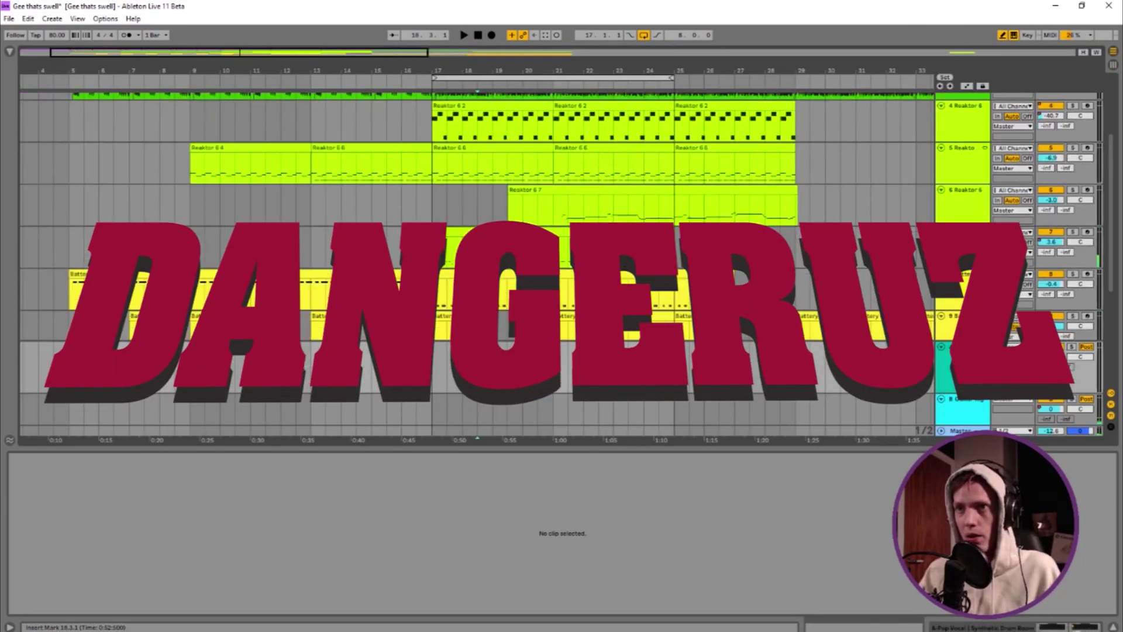
Step: Insert a new audio track below the last Super 8 track and arm it for recording
{"action": "scroll", "coordinate": [614, 233], "scroll_direction": "down", "scroll_amount": 3}
{"action": "left_click", "coordinate": [628, 313]}
{"action": "key", "text": "ctrl+t"}
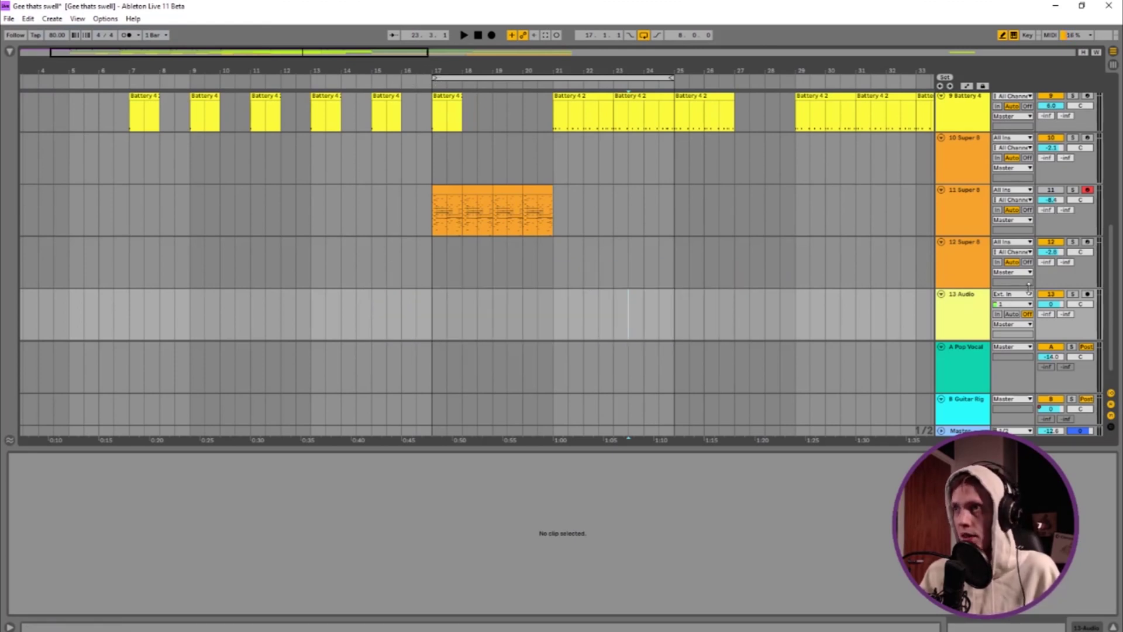
{"action": "left_click", "coordinate": [967, 305]}
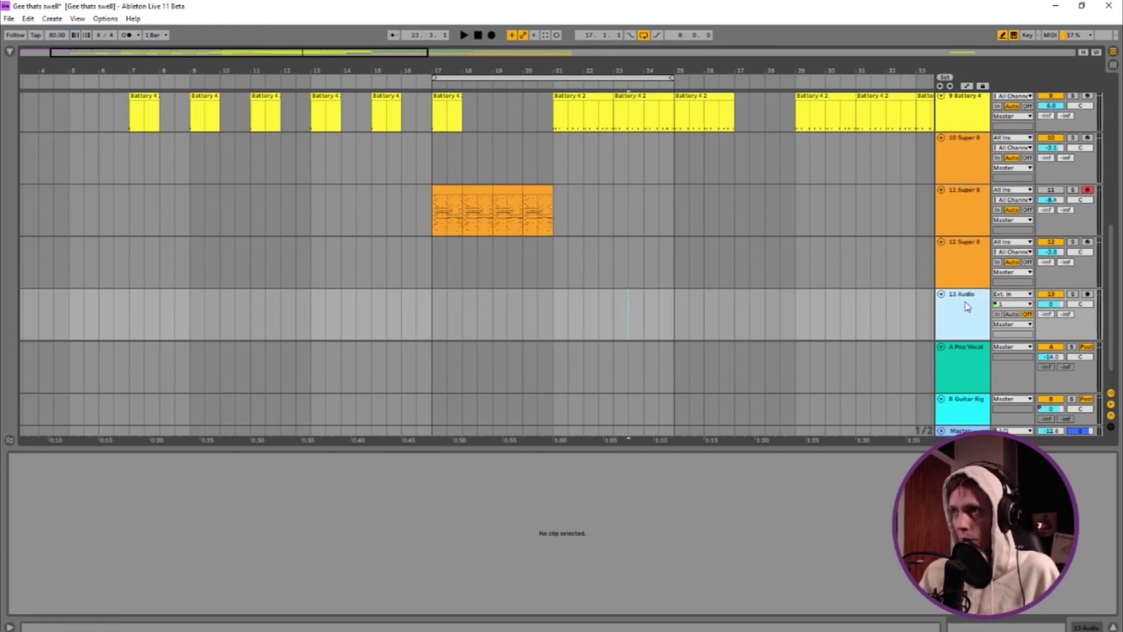
{"action": "left_click", "coordinate": [1086, 294]}
{"action": "left_click", "coordinate": [967, 310]}
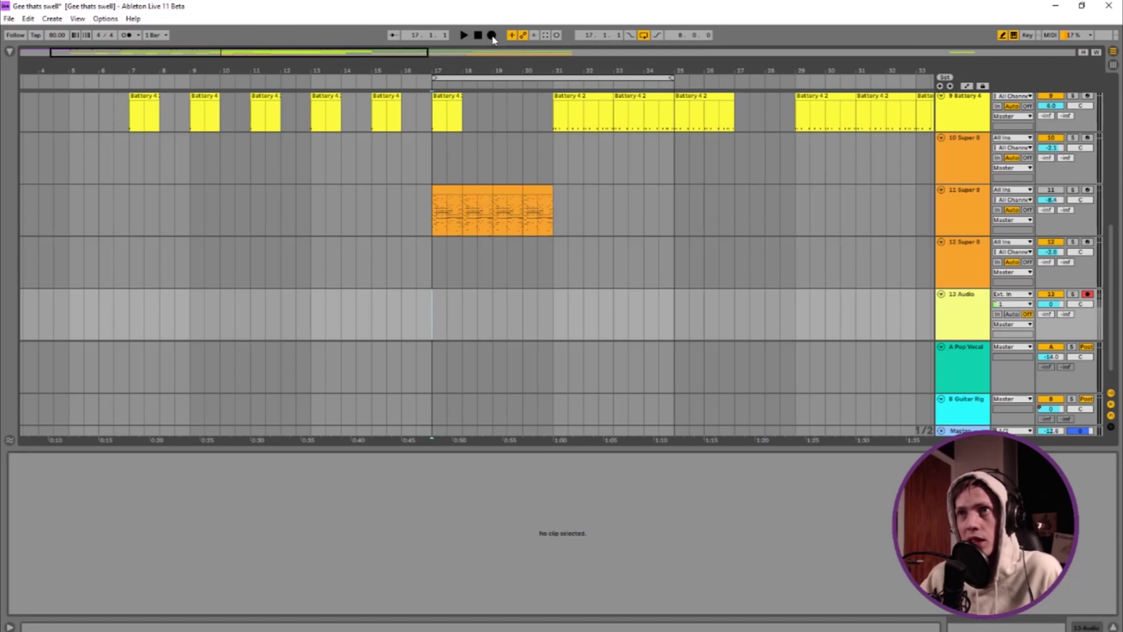
Step: Solo the new audio track and record an audio take of about two bars starting at bar 17
{"action": "left_click", "coordinate": [1072, 294]}
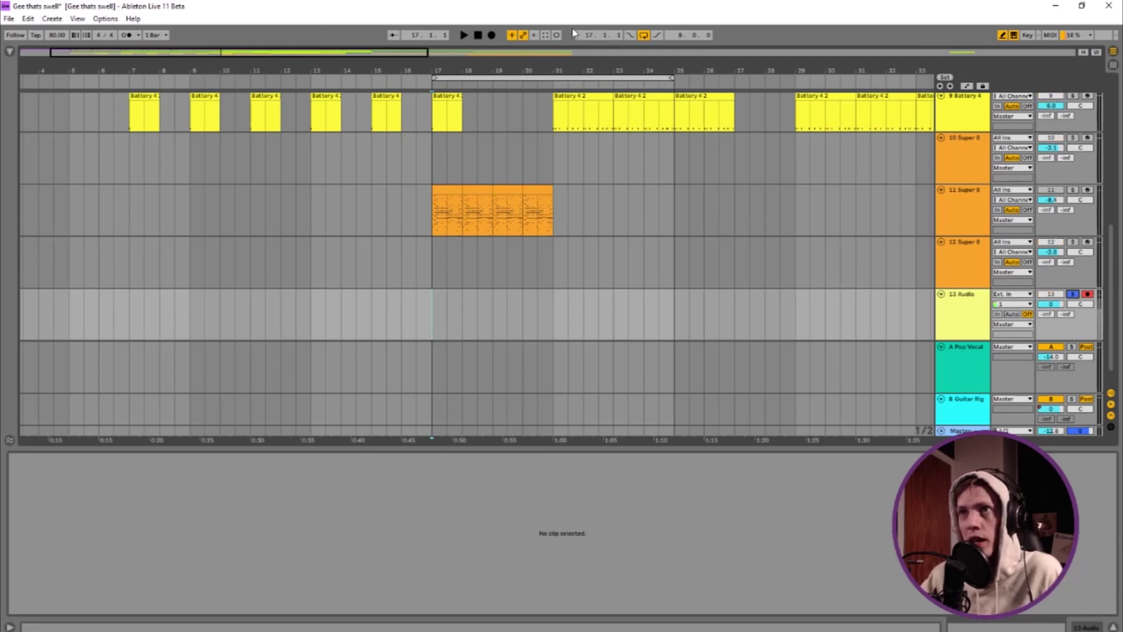
{"action": "left_click", "coordinate": [491, 36]}
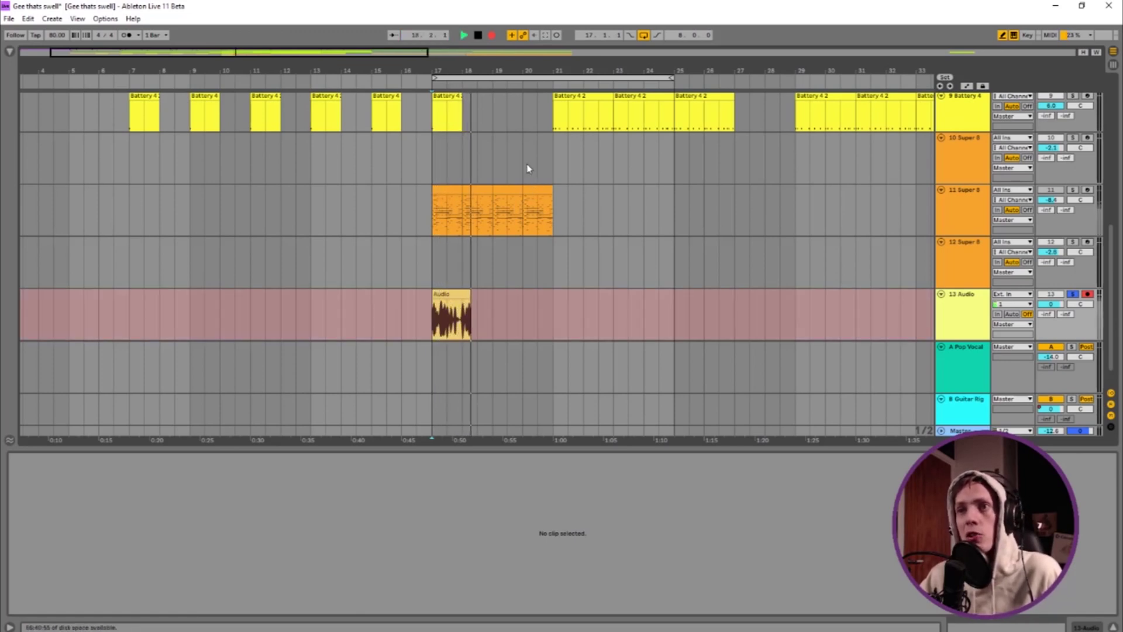
{"action": "key", "text": "space"}
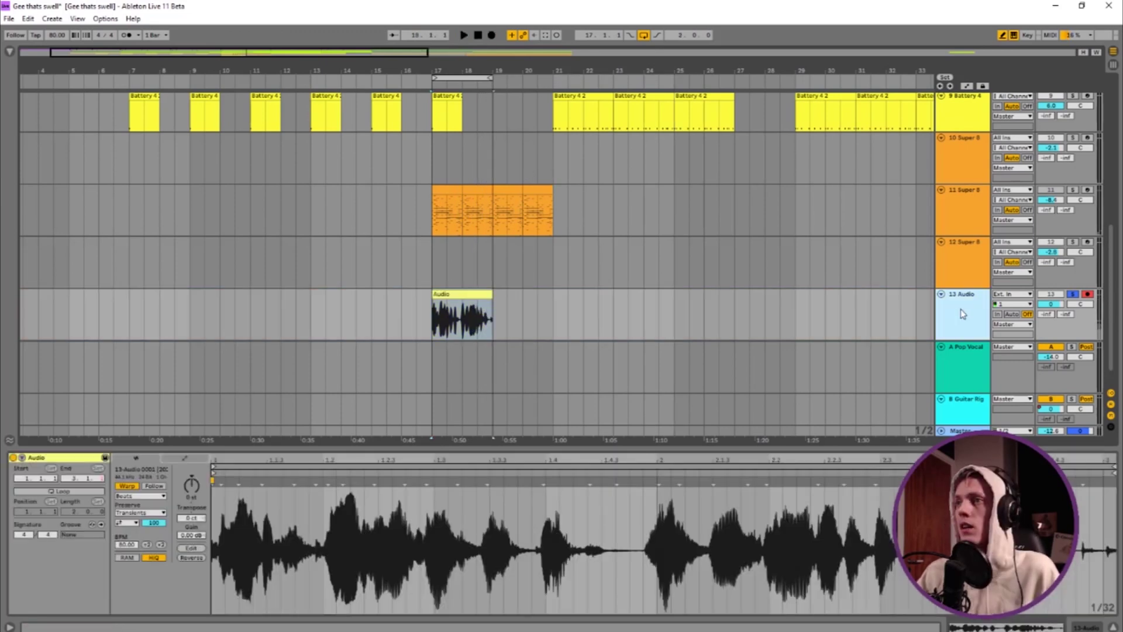
Step: Record further takes over the existing two-bar clip on the new audio track, looping from bar 17
{"action": "left_click", "coordinate": [491, 36]}
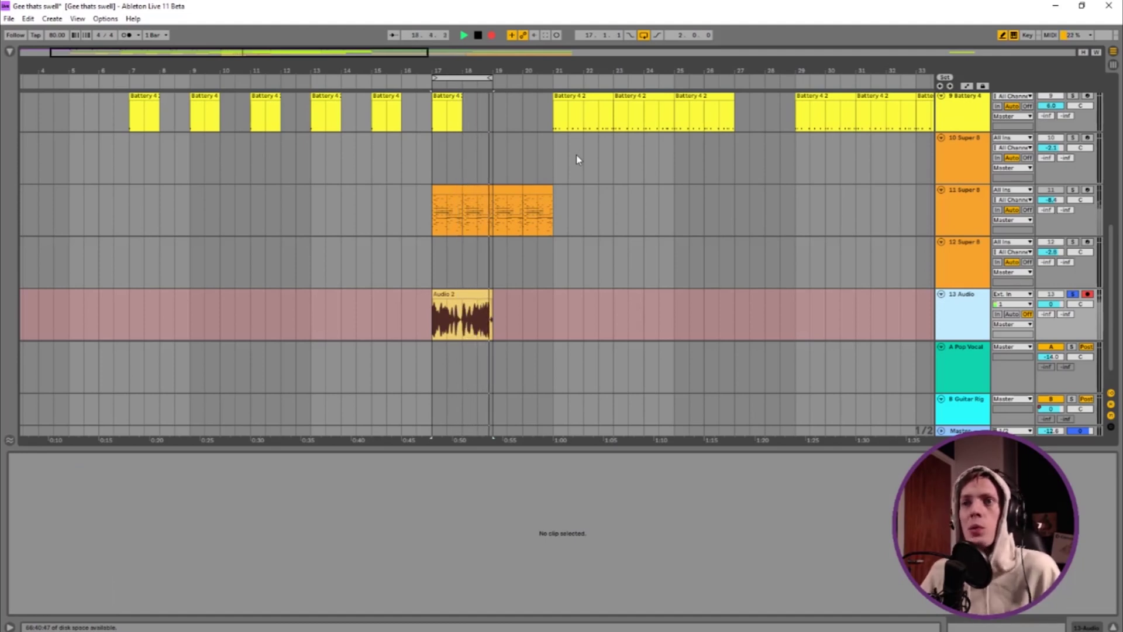
{"action": "key", "text": "space"}
{"action": "left_click", "coordinate": [492, 37]}
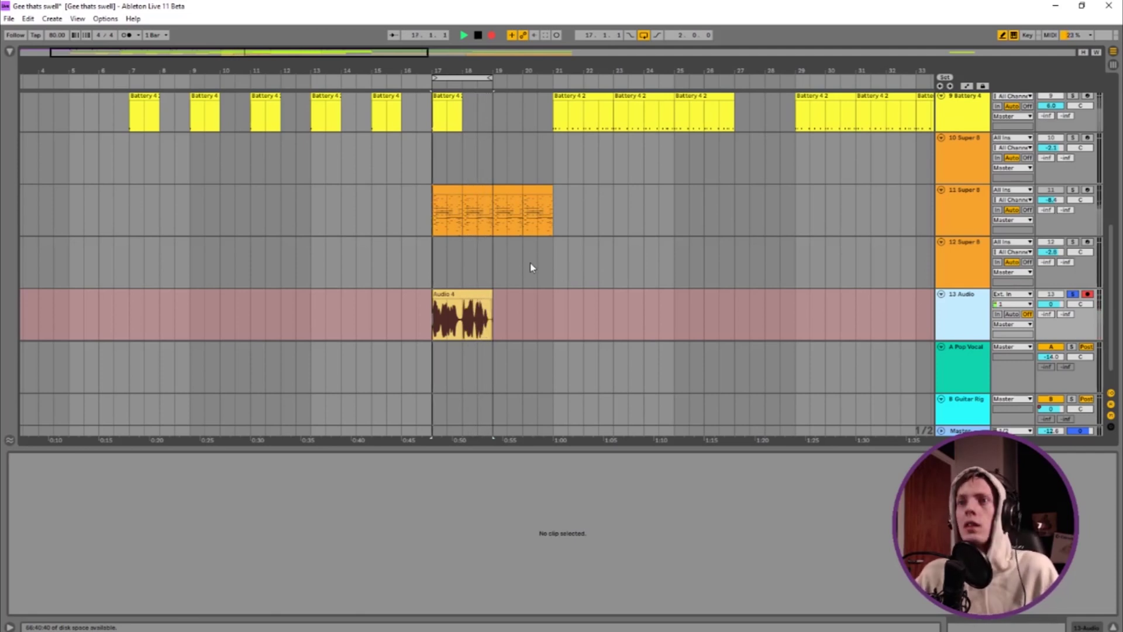
{"action": "key", "text": "space"}
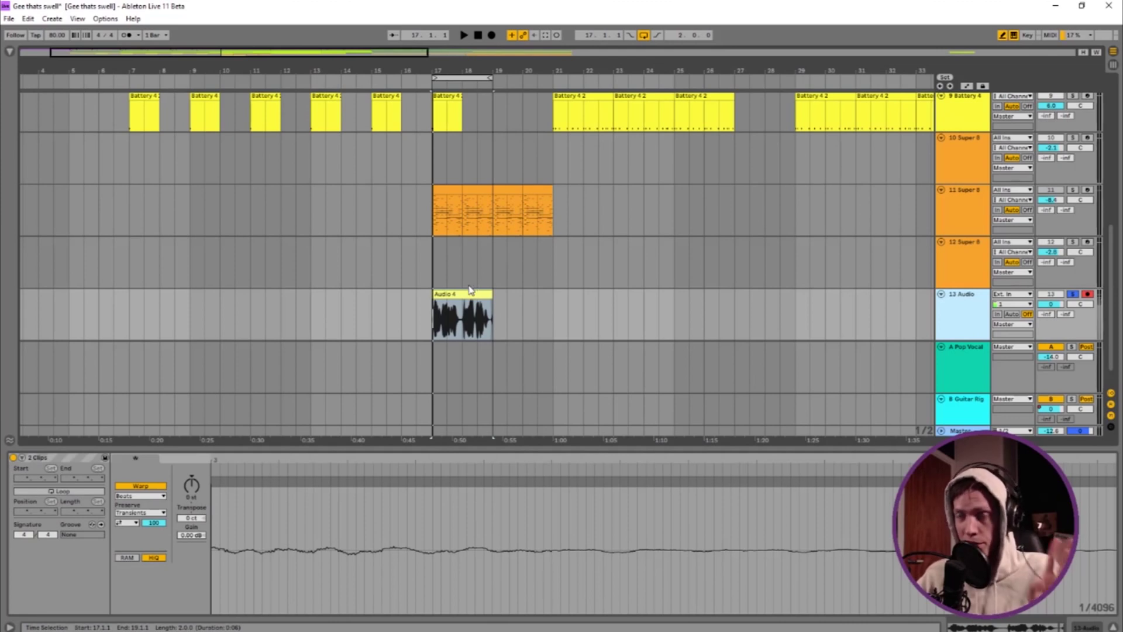
Step: Show the take lanes of the new audio track and play back the last recorded take
{"action": "right_click", "coordinate": [969, 310]}
{"action": "left_click", "coordinate": [1027, 463]}
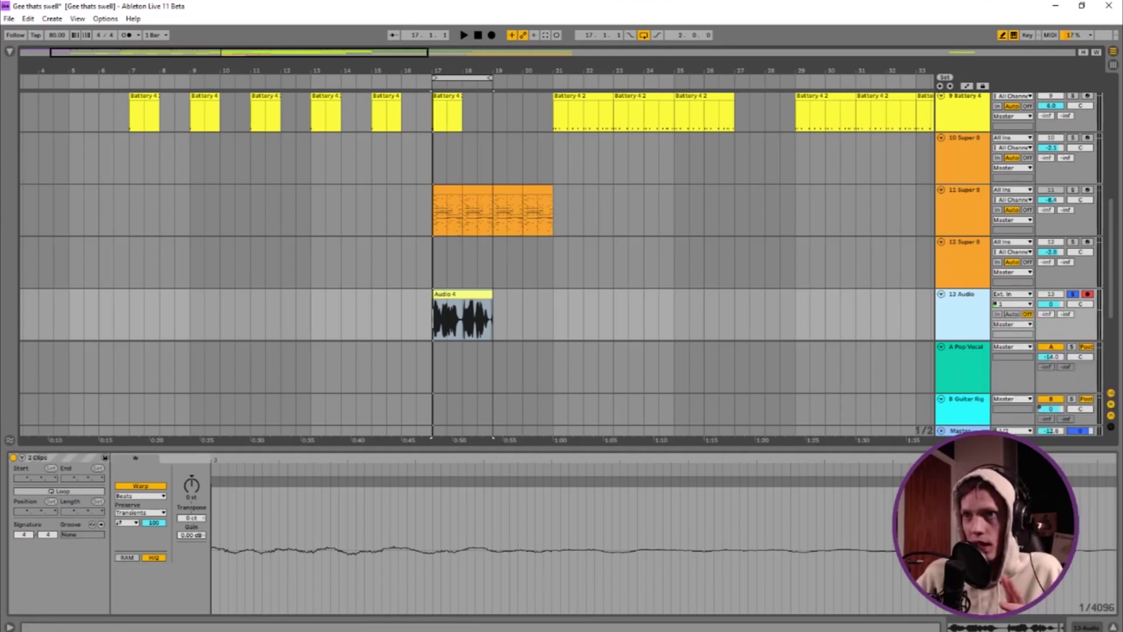
{"action": "right_click", "coordinate": [961, 320]}
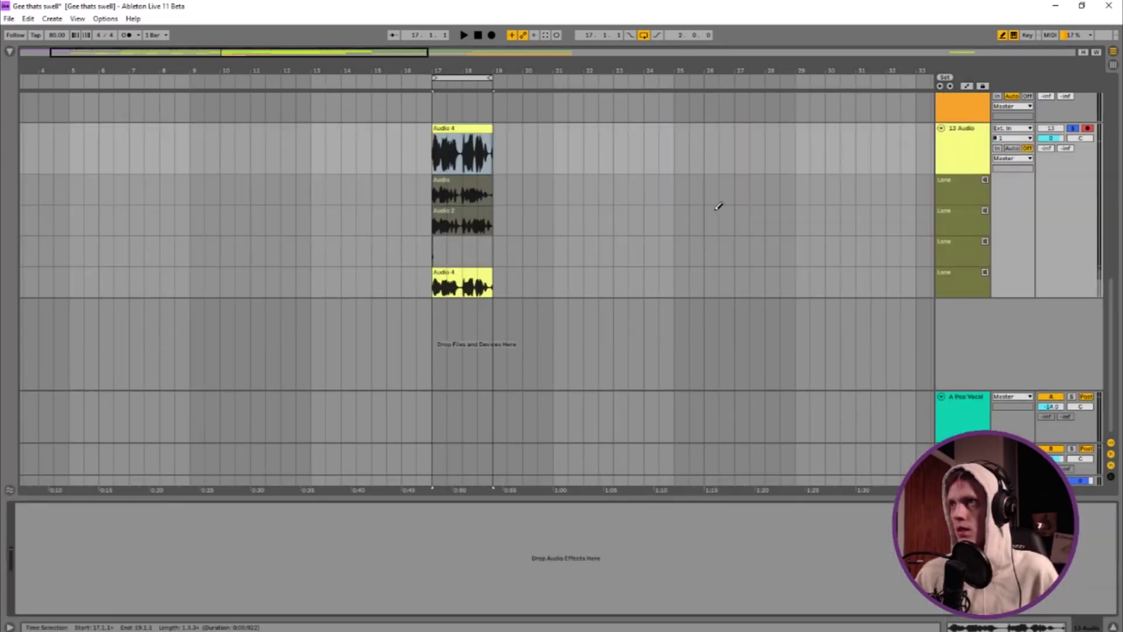
{"action": "scroll", "coordinate": [737, 206], "scroll_direction": "up", "scroll_amount": 1}
{"action": "key", "text": "space"}
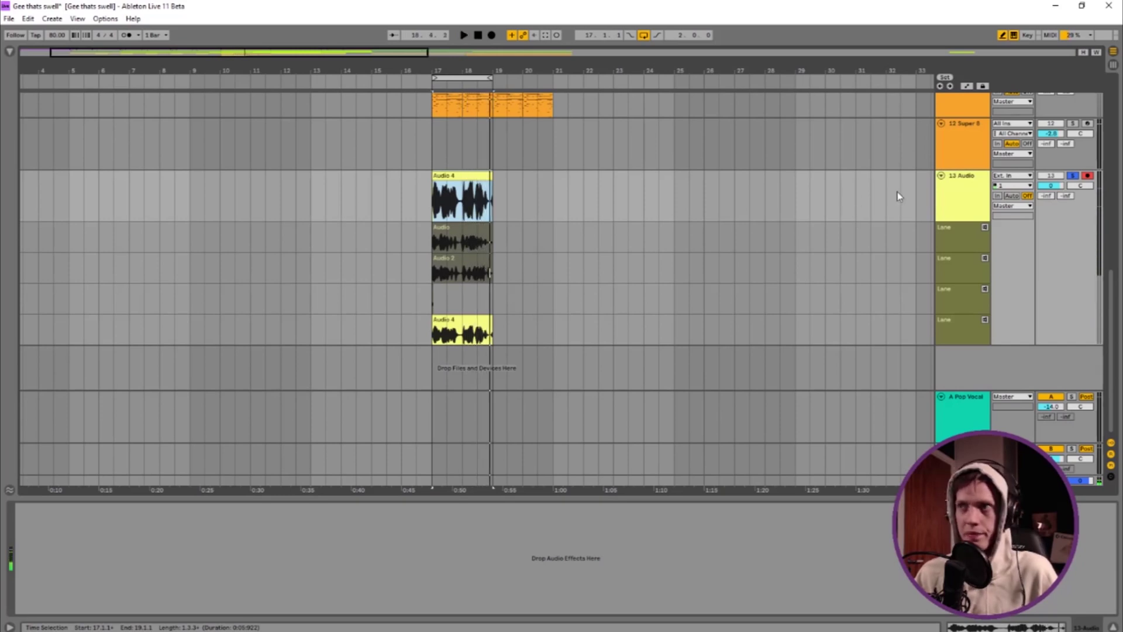
{"action": "key", "text": "space"}
Step: Comp the audio track, using the first take for the half bar from 18.1.1 and the second take for the half bar before it
{"action": "right_click", "coordinate": [968, 185]}
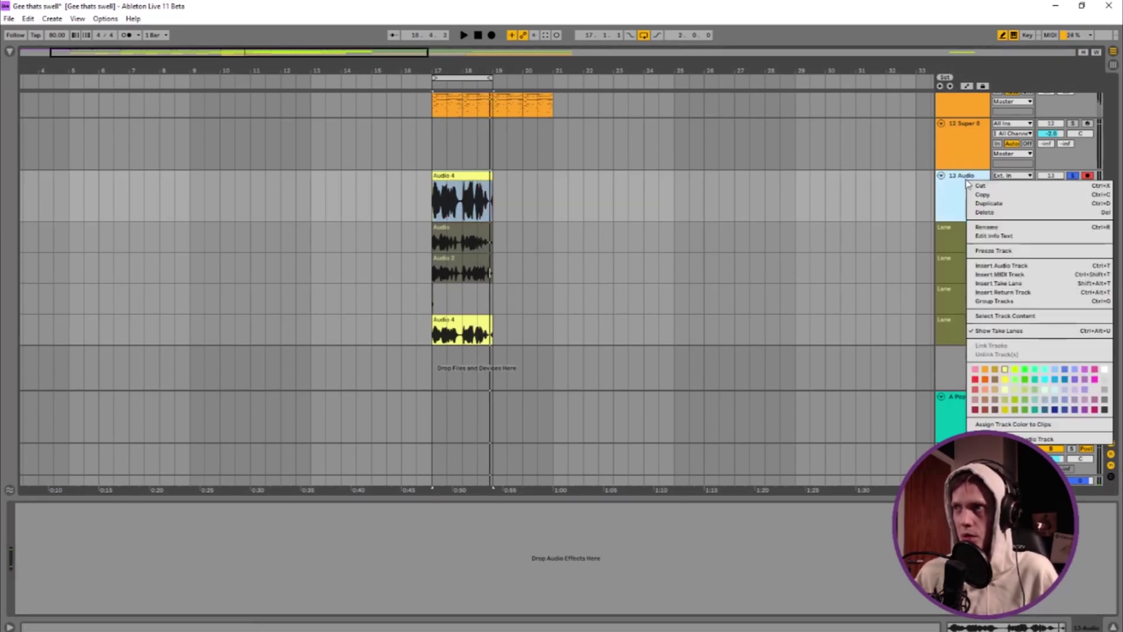
{"action": "left_click", "coordinate": [1023, 319]}
{"action": "left_click_drag", "start_coordinate": [462, 243], "coordinate": [477, 244]}
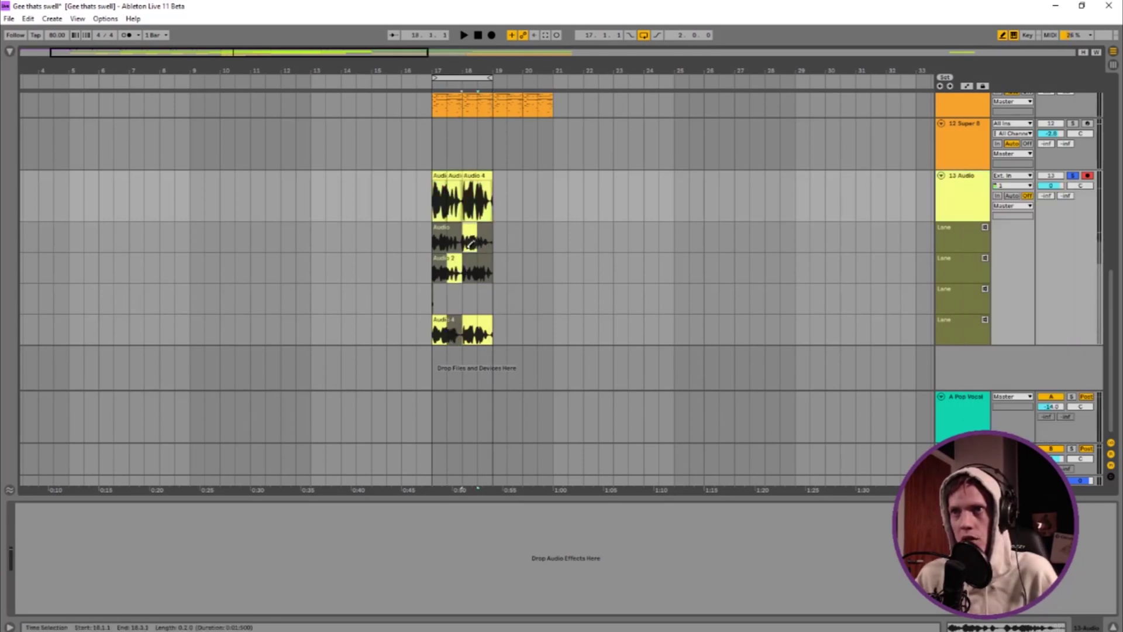
{"action": "scroll", "coordinate": [476, 245], "scroll_direction": "up", "scroll_amount": 10, "text": "ctrl"}
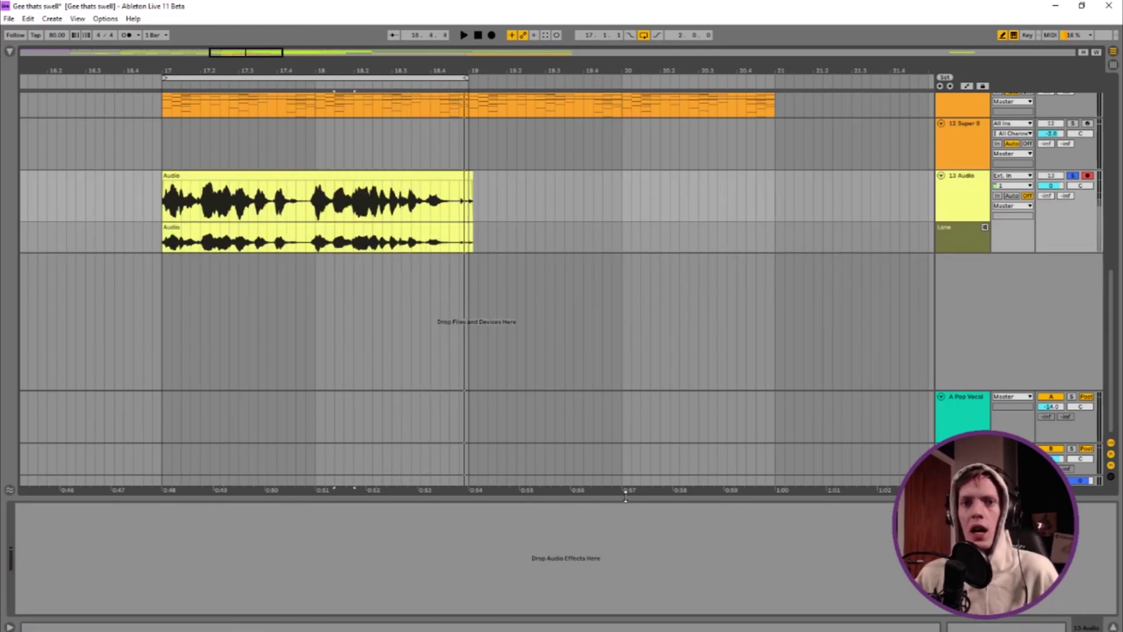
Step: Collapse the lower device area to enlarge the arrangement, and bring the song's upper tracks into view
{"action": "left_click_drag", "start_coordinate": [635, 497], "coordinate": [631, 626]}
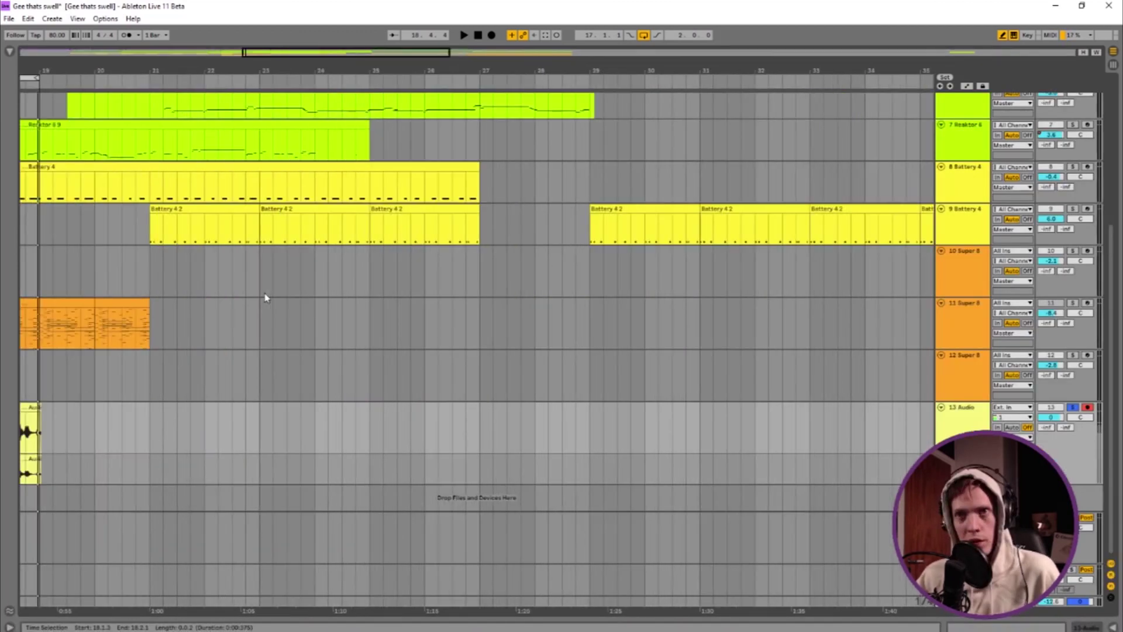
{"action": "scroll", "coordinate": [265, 287], "scroll_direction": "down", "scroll_amount": 2}
{"action": "scroll", "coordinate": [265, 287], "scroll_direction": "up", "scroll_amount": 1}
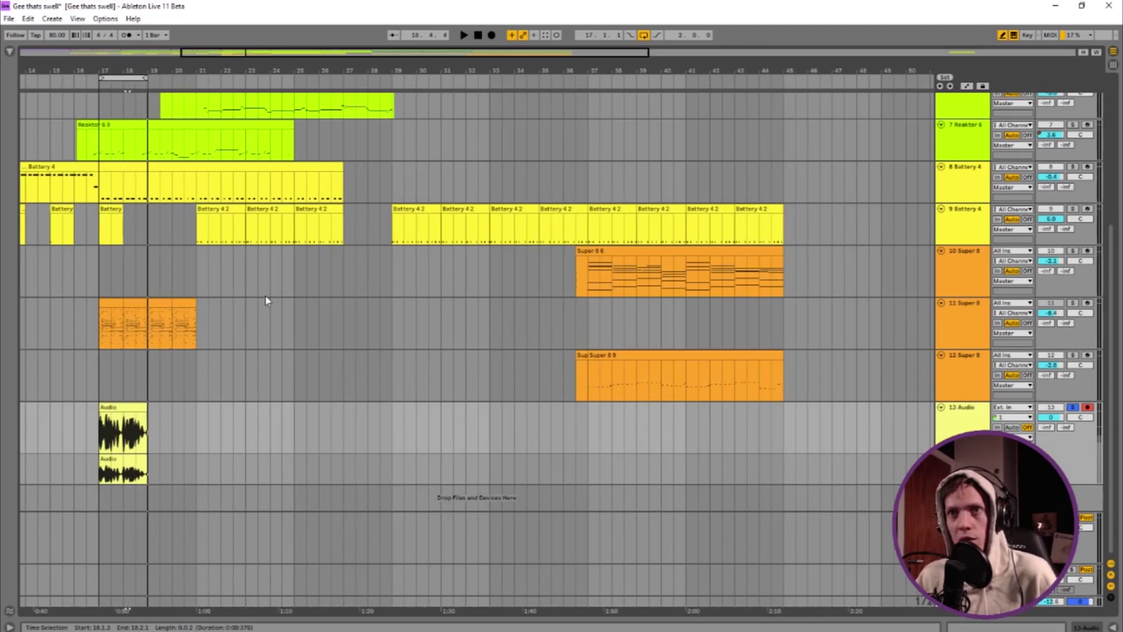
{"action": "scroll", "coordinate": [266, 300], "scroll_direction": "up", "scroll_amount": 5}
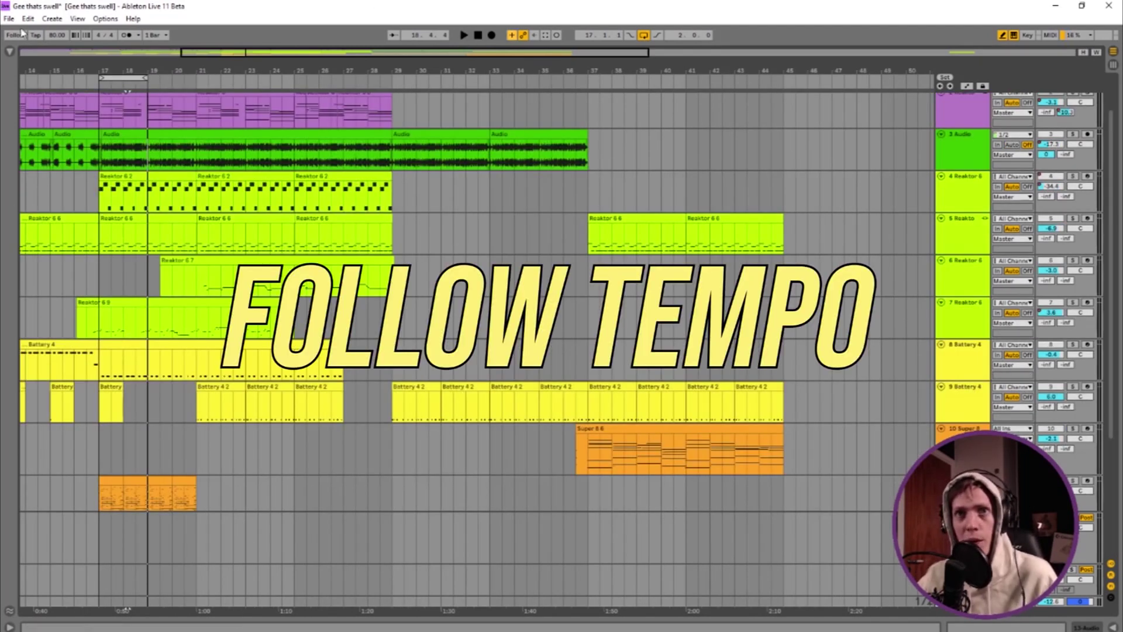
Step: Examine the Tempo Follower toggle and its input channel options in the Link, Tempo and MIDI preferences, keeping the input at 1/2
{"action": "left_click", "coordinate": [106, 19]}
{"action": "left_click", "coordinate": [183, 349]}
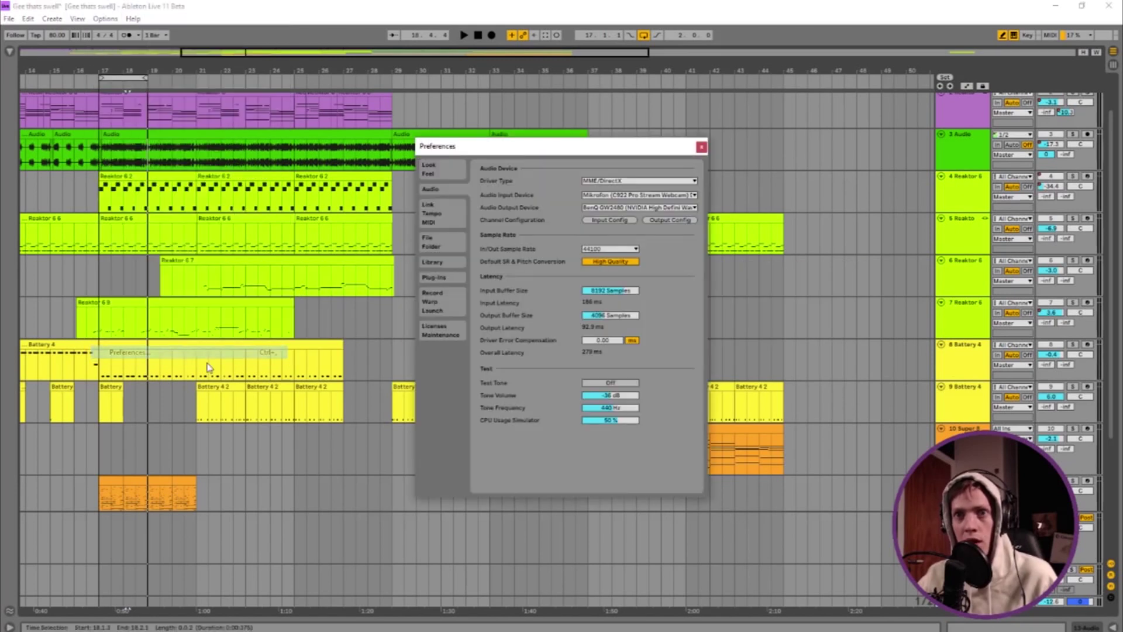
{"action": "left_click", "coordinate": [433, 213]}
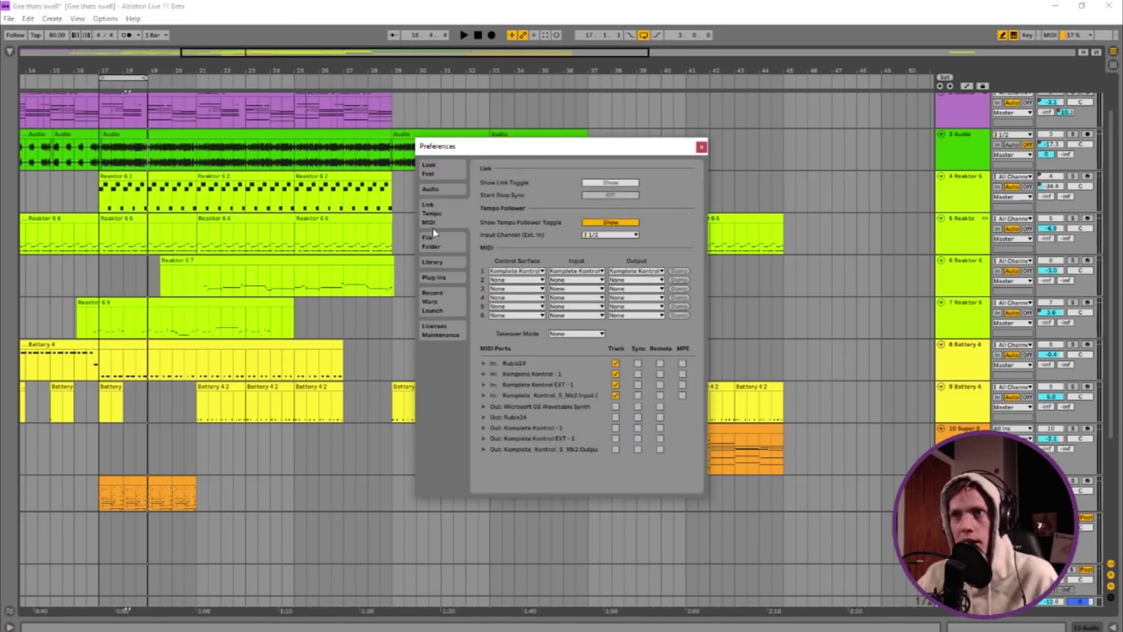
{"action": "left_click", "coordinate": [604, 236]}
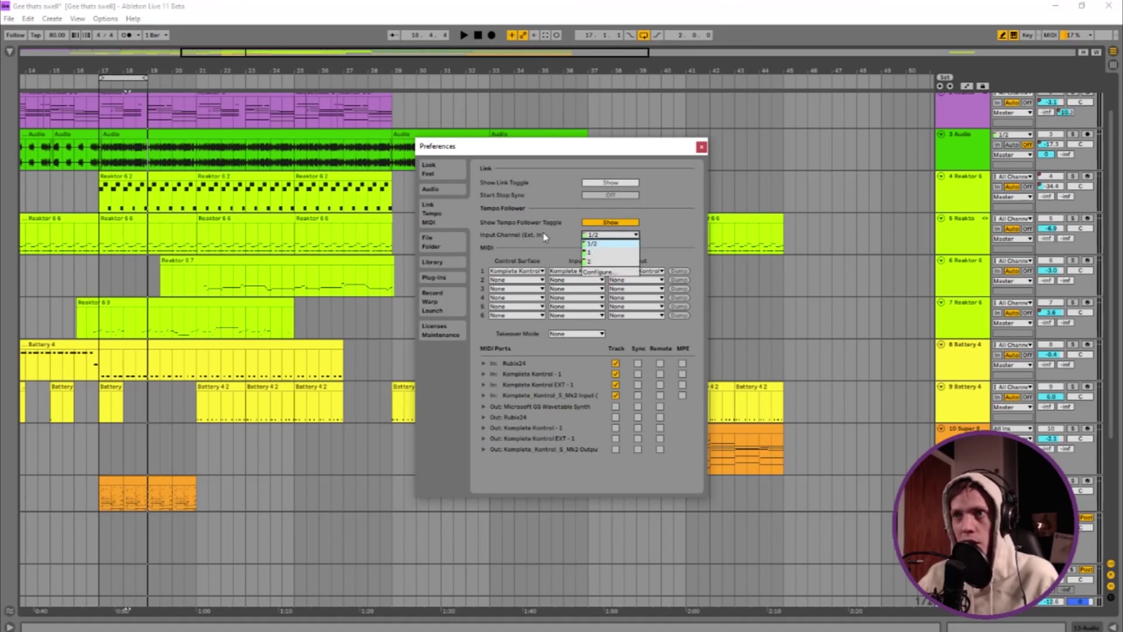
{"action": "left_click", "coordinate": [617, 236]}
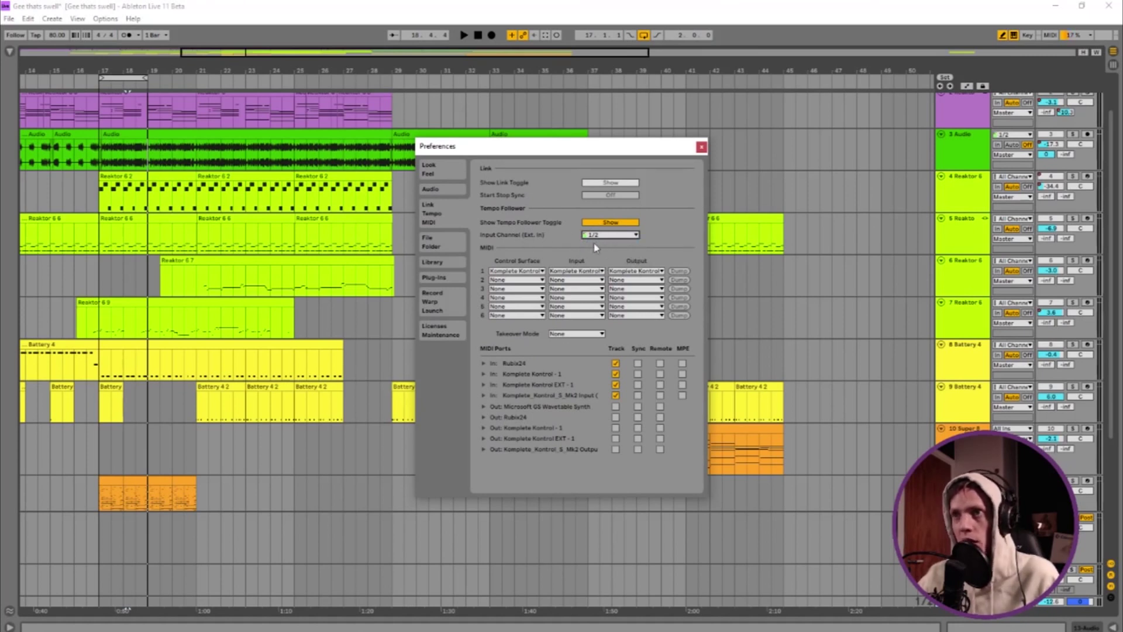
{"action": "left_click", "coordinate": [619, 236]}
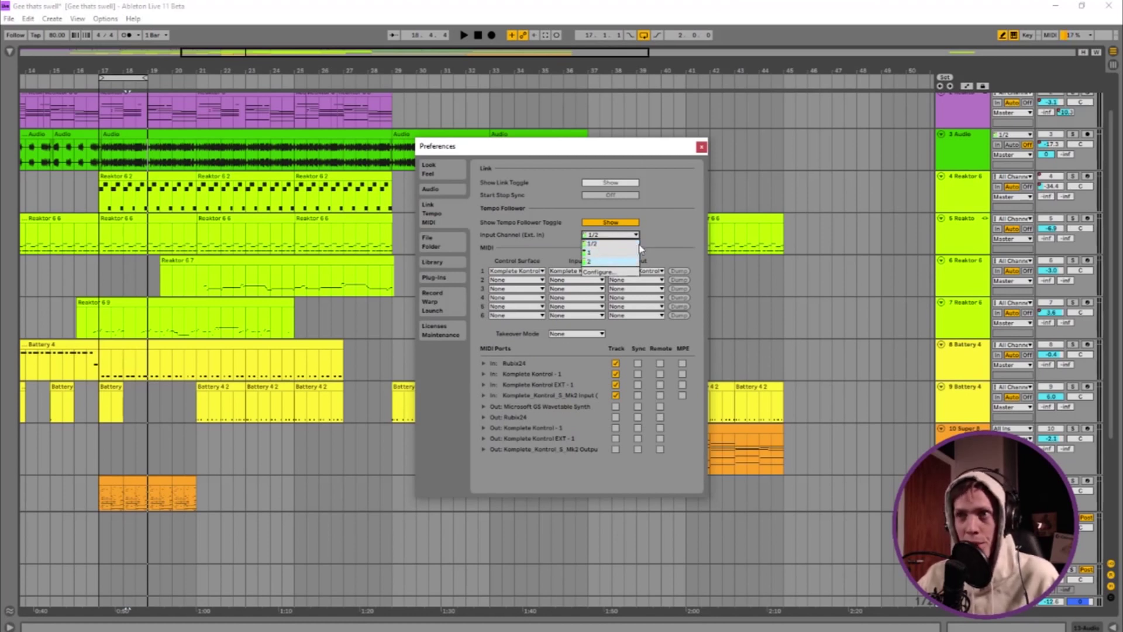
{"action": "left_click", "coordinate": [575, 233]}
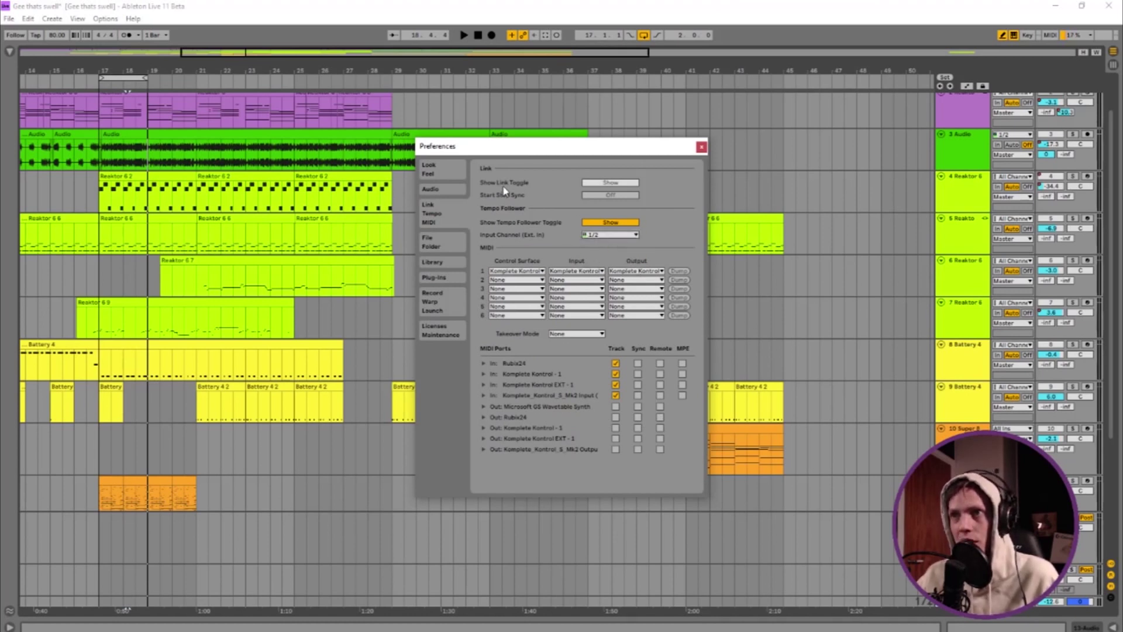
{"action": "left_click", "coordinate": [701, 148]}
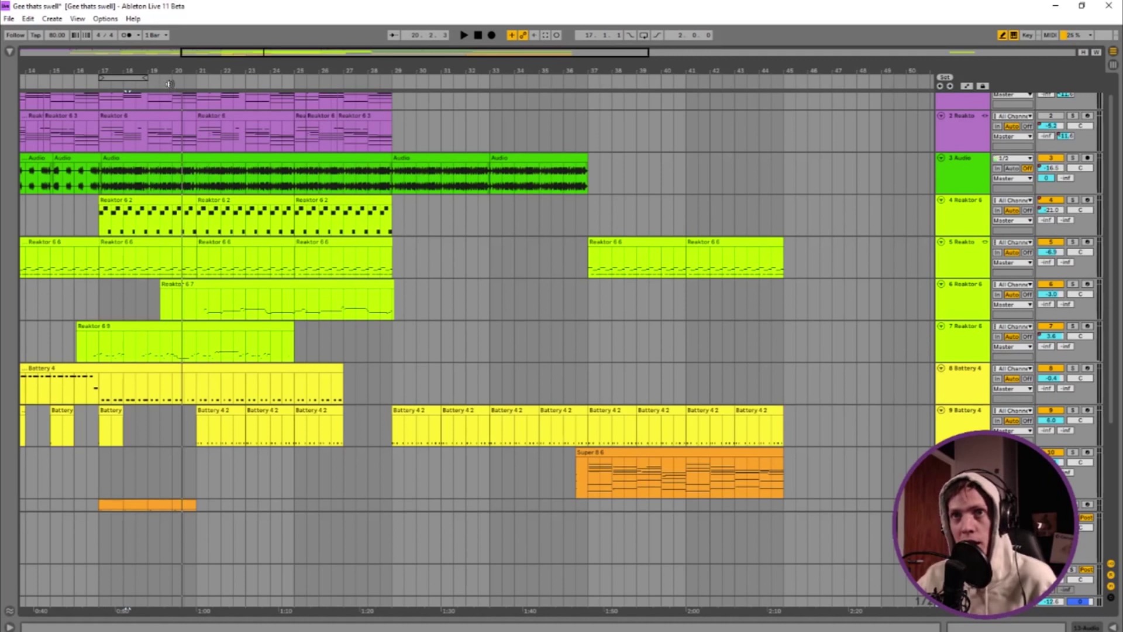
Step: Play the song from around bar 19 with tempo Follow on and tap in a slower tempo of about 74 BPM
{"action": "left_click", "coordinate": [167, 87]}
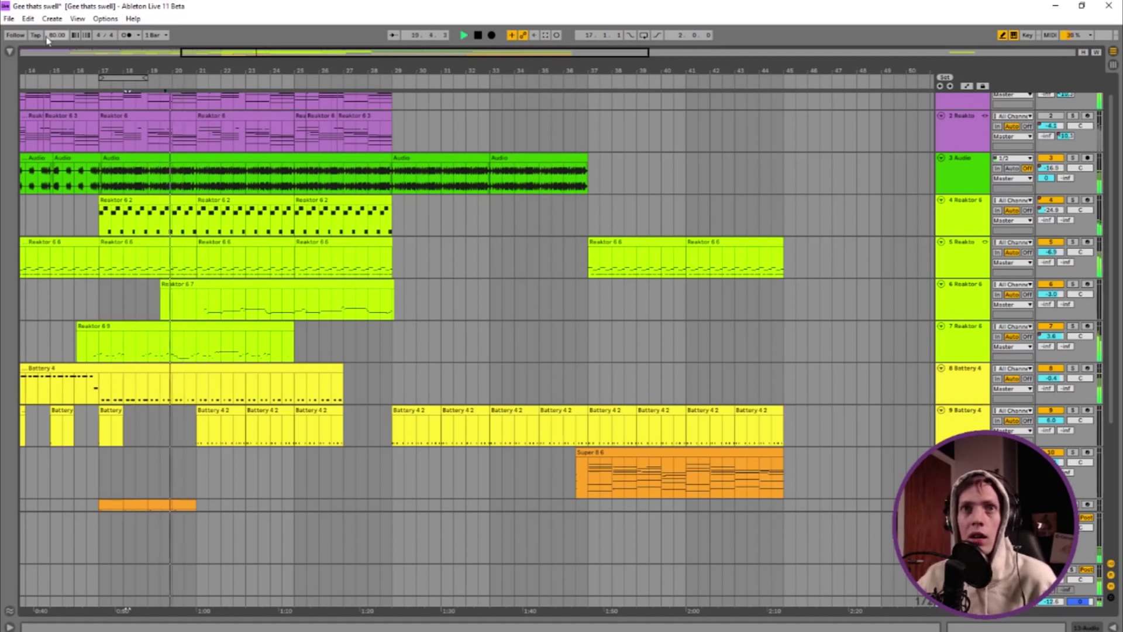
{"action": "left_click", "coordinate": [232, 105]}
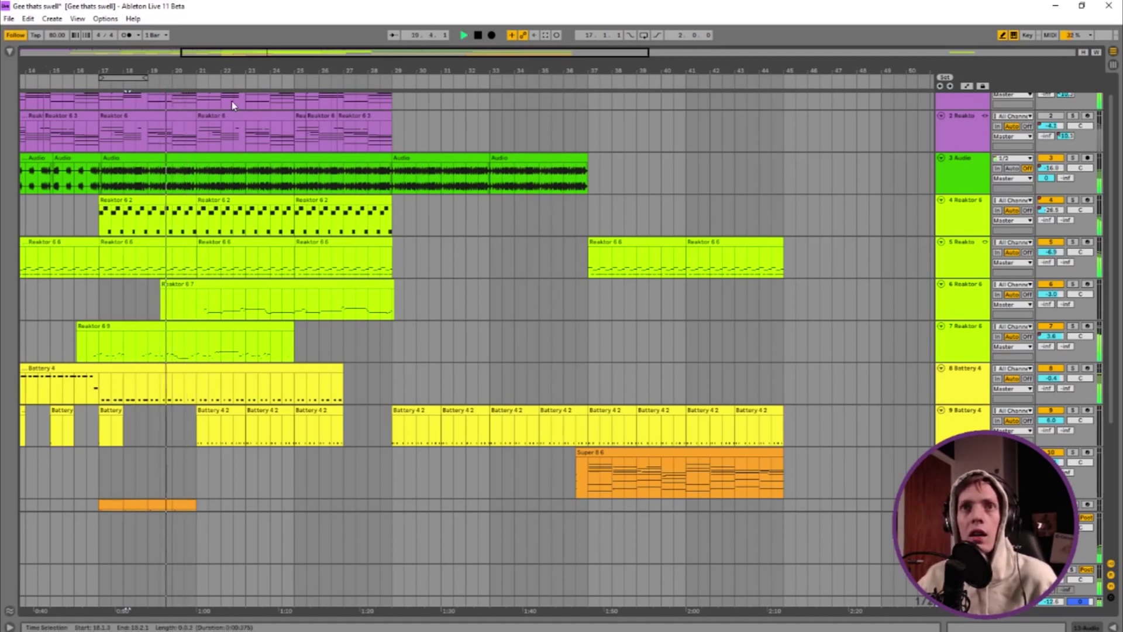
{"action": "left_click", "coordinate": [277, 118]}
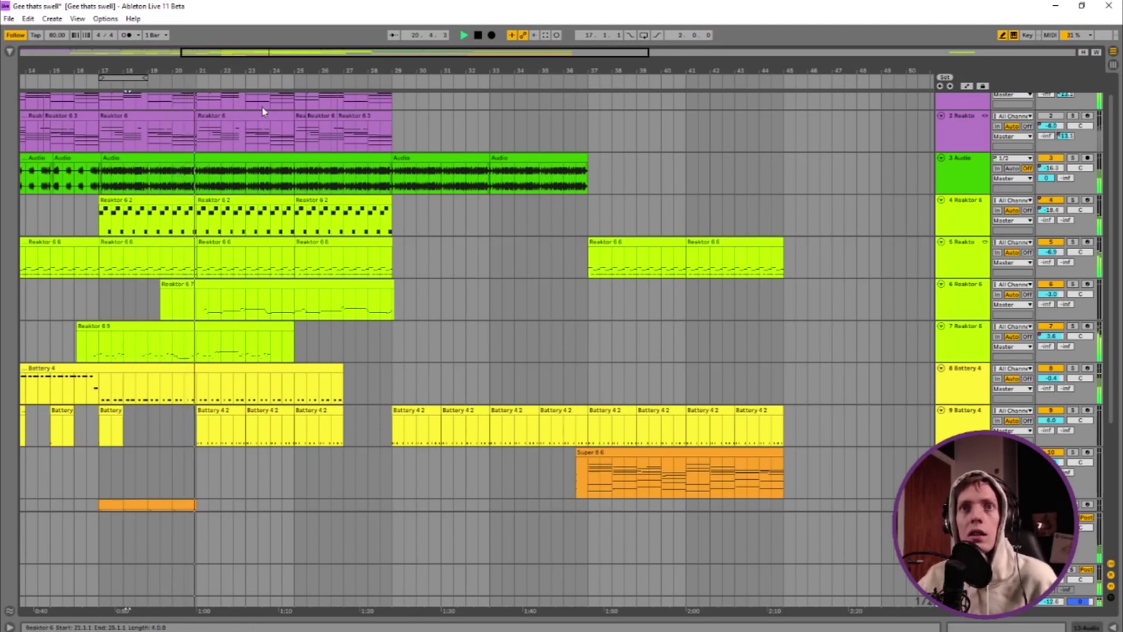
{"action": "left_click", "coordinate": [33, 37]}
{"action": "left_click", "coordinate": [33, 39]}
{"action": "left_click", "coordinate": [35, 36]}
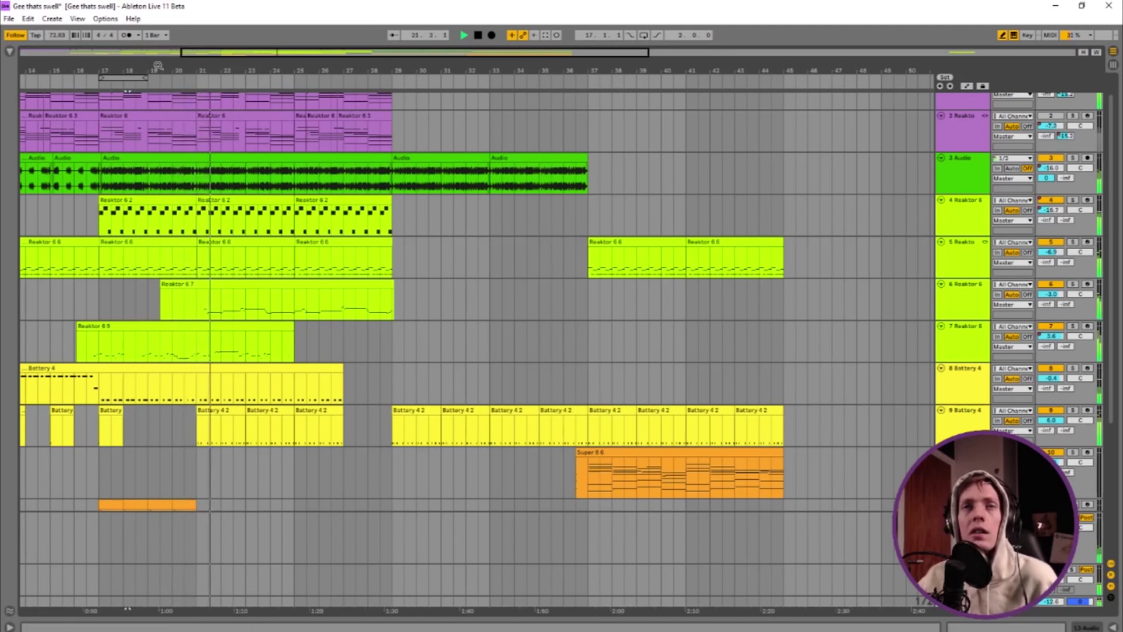
{"action": "left_click", "coordinate": [252, 142]}
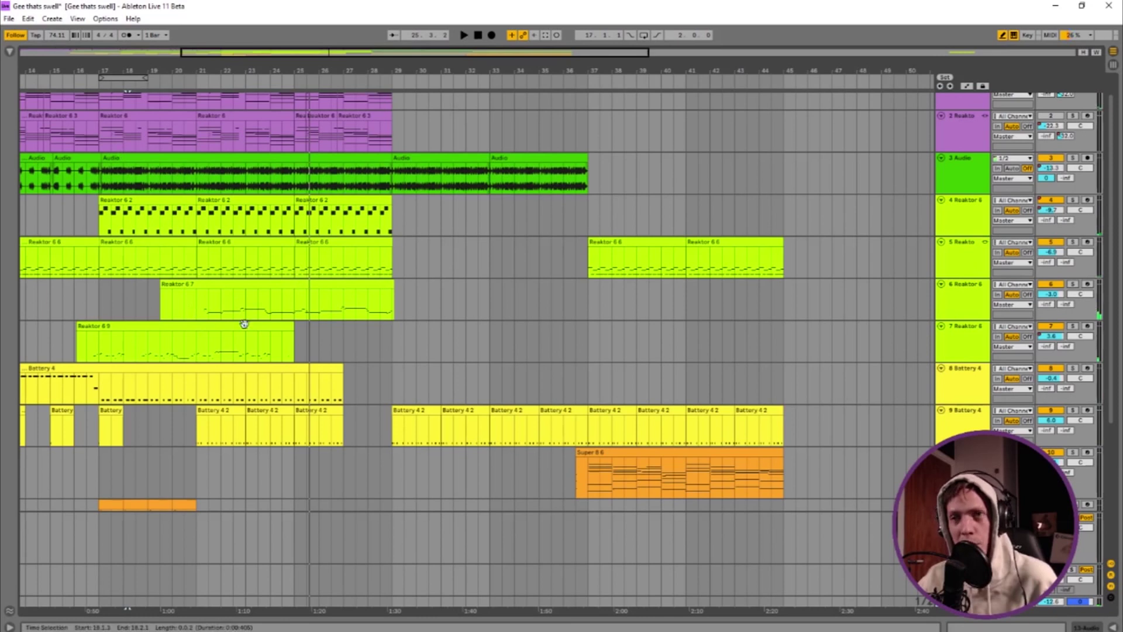
Step: Undo the last tempo change and play the song again from about bar 16 with tempo Follow on
{"action": "key", "text": "ctrl+z"}
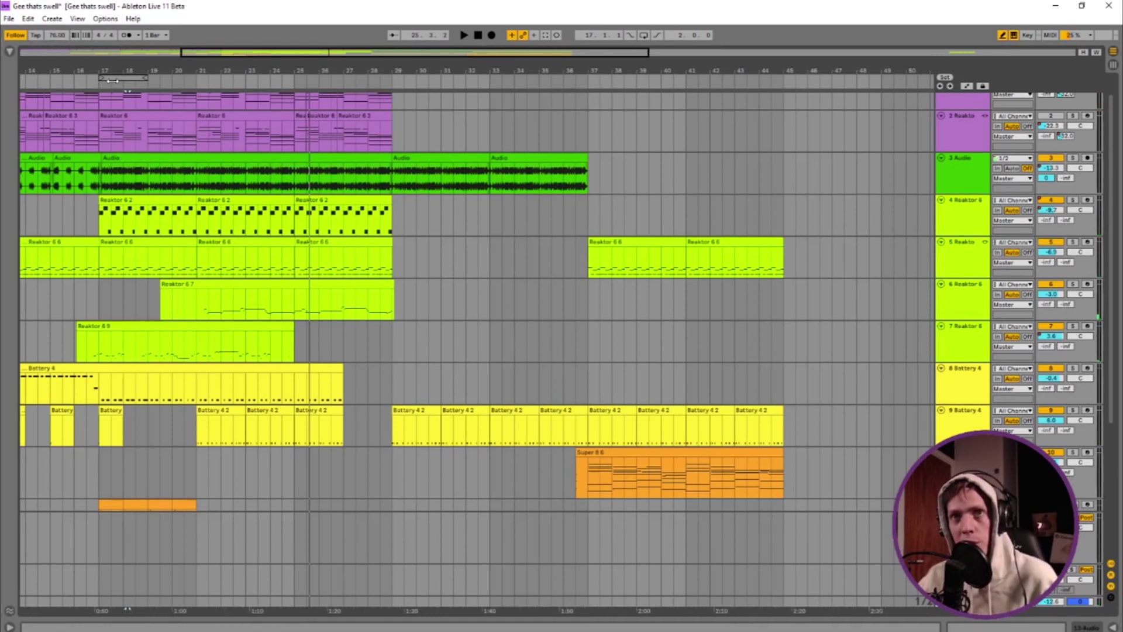
{"action": "left_click", "coordinate": [83, 81]}
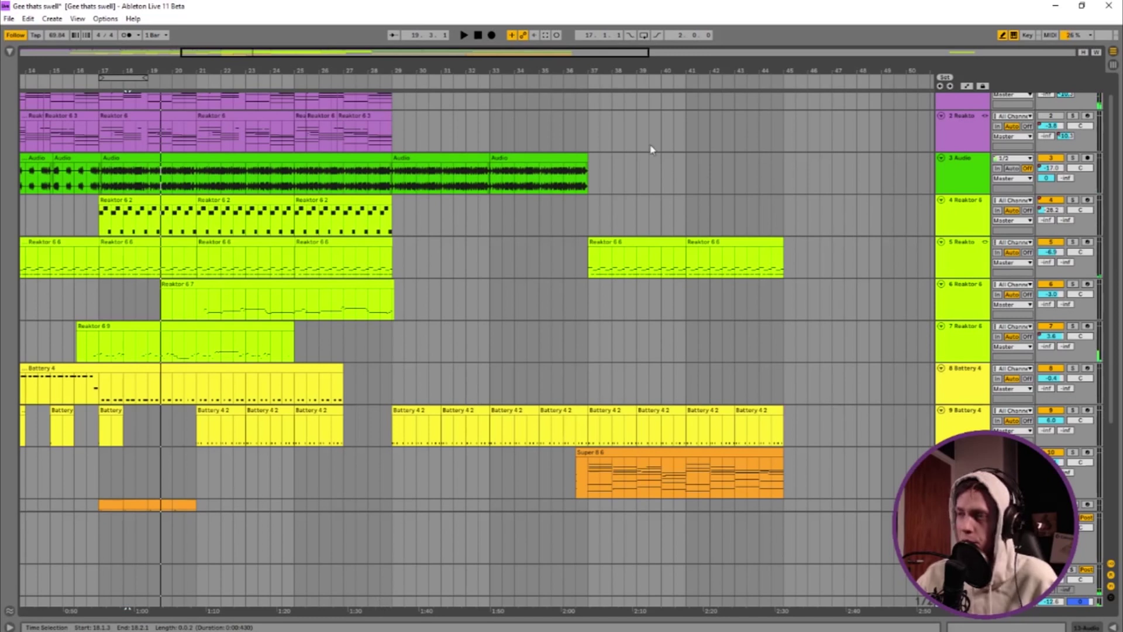
{"action": "scroll", "coordinate": [581, 304], "scroll_direction": "down", "scroll_amount": 3}
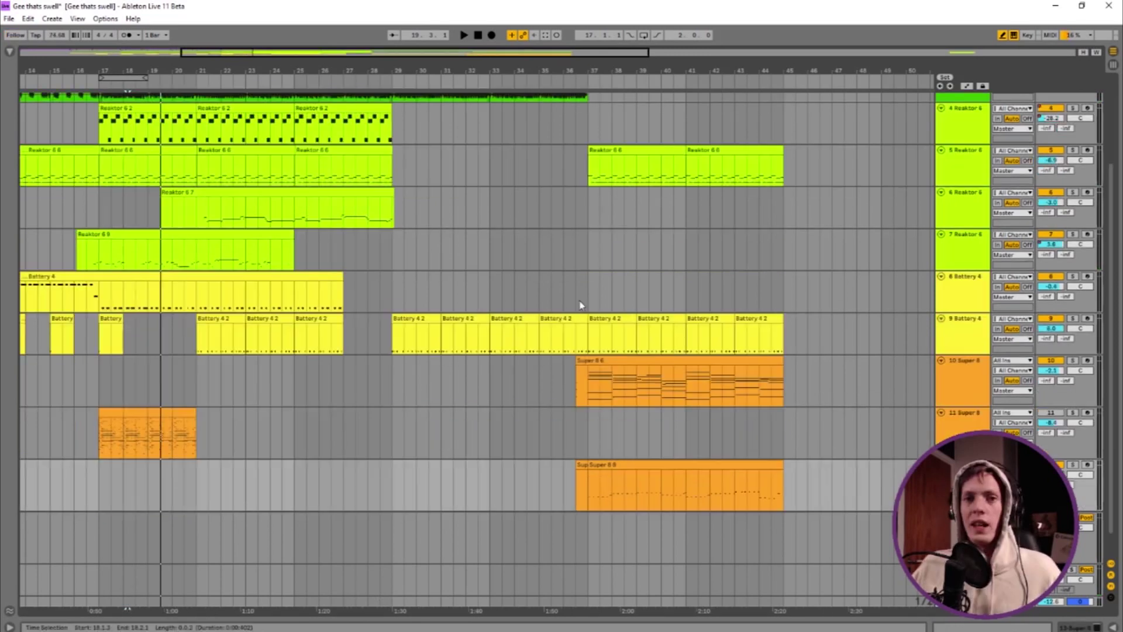